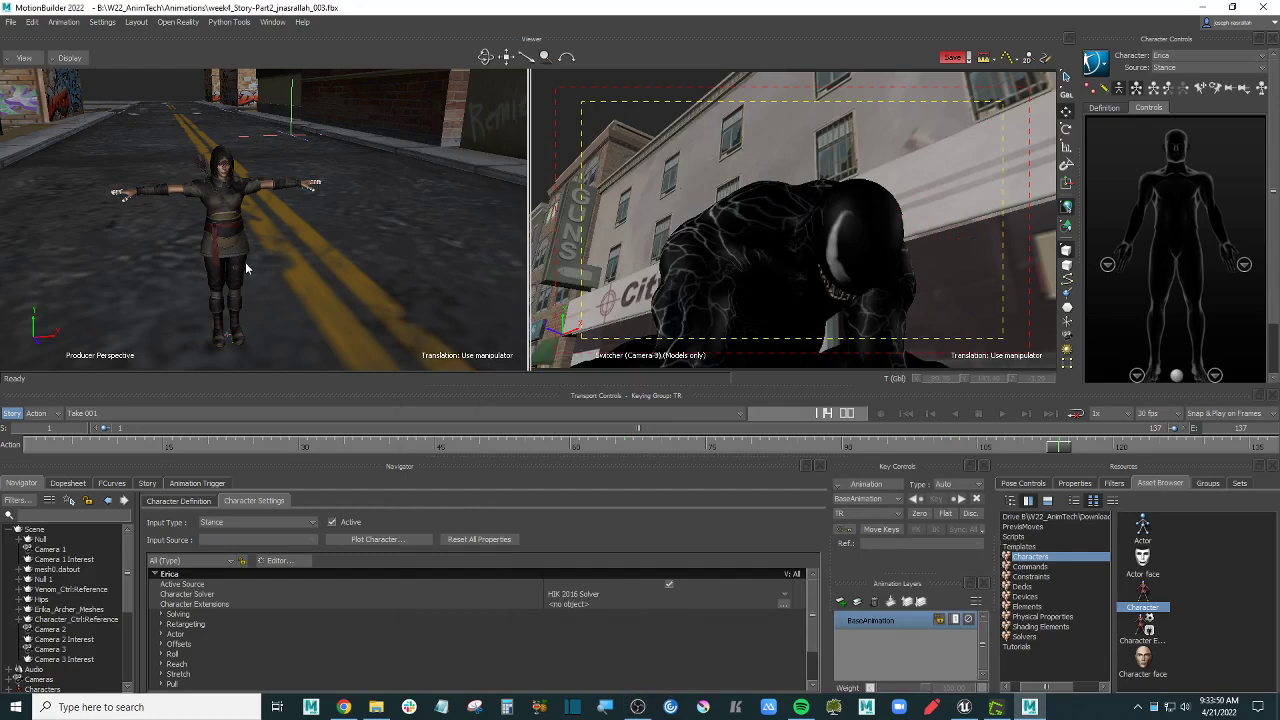
pyautogui.click(147, 483)
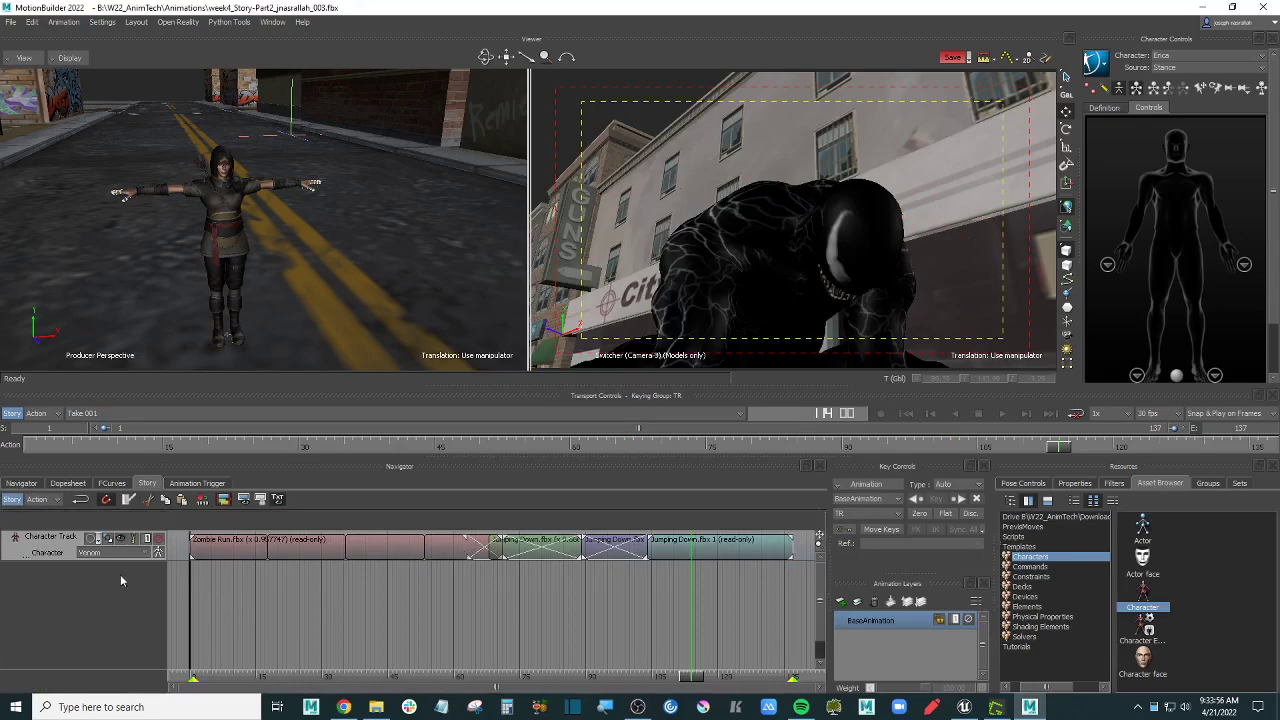
pyautogui.click(27, 485)
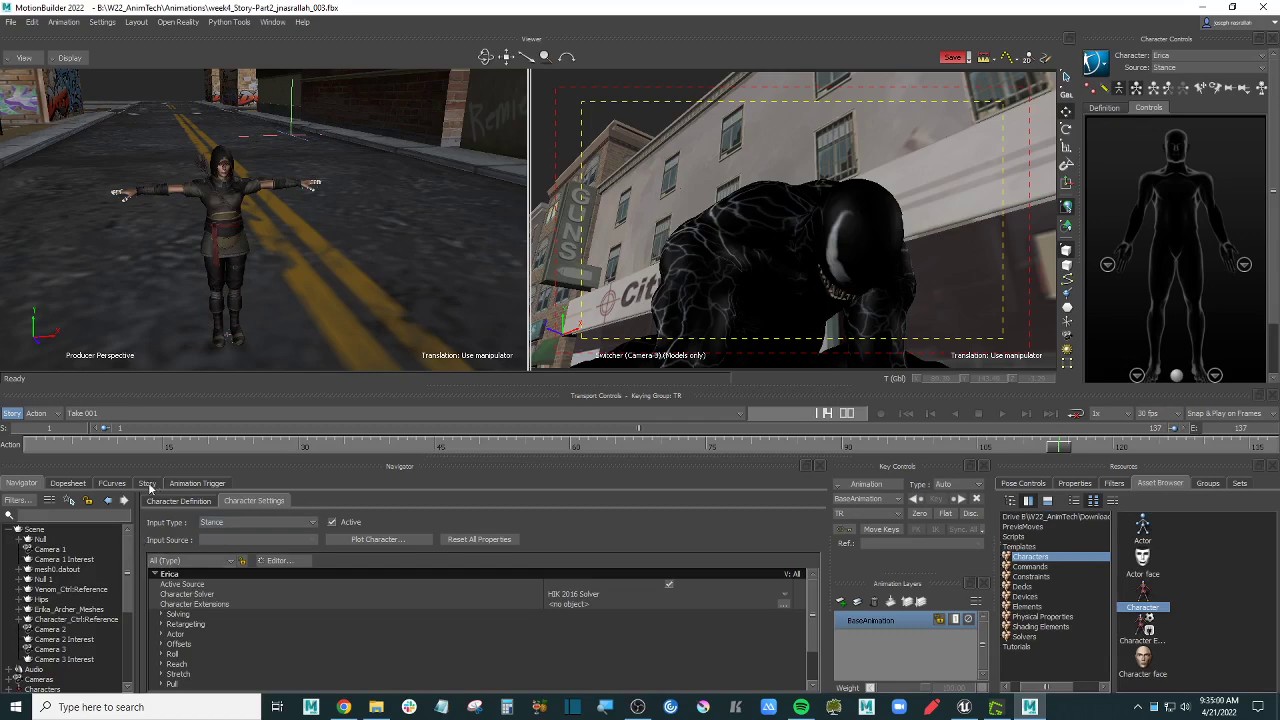
pyautogui.click(638, 707)
pyautogui.click(638, 707)
# Step: Select the character meshes through the skin group and widen the scene tree to locate them
pyautogui.click(1210, 484)
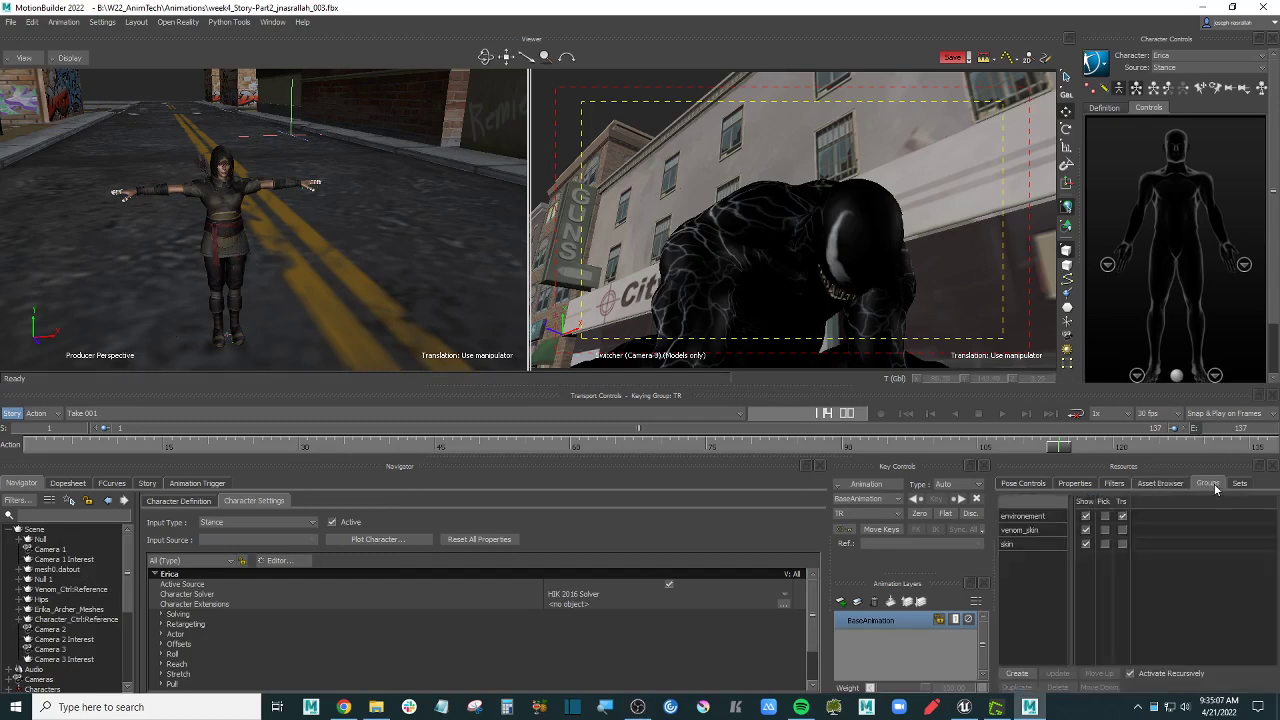
pyautogui.click(1012, 545)
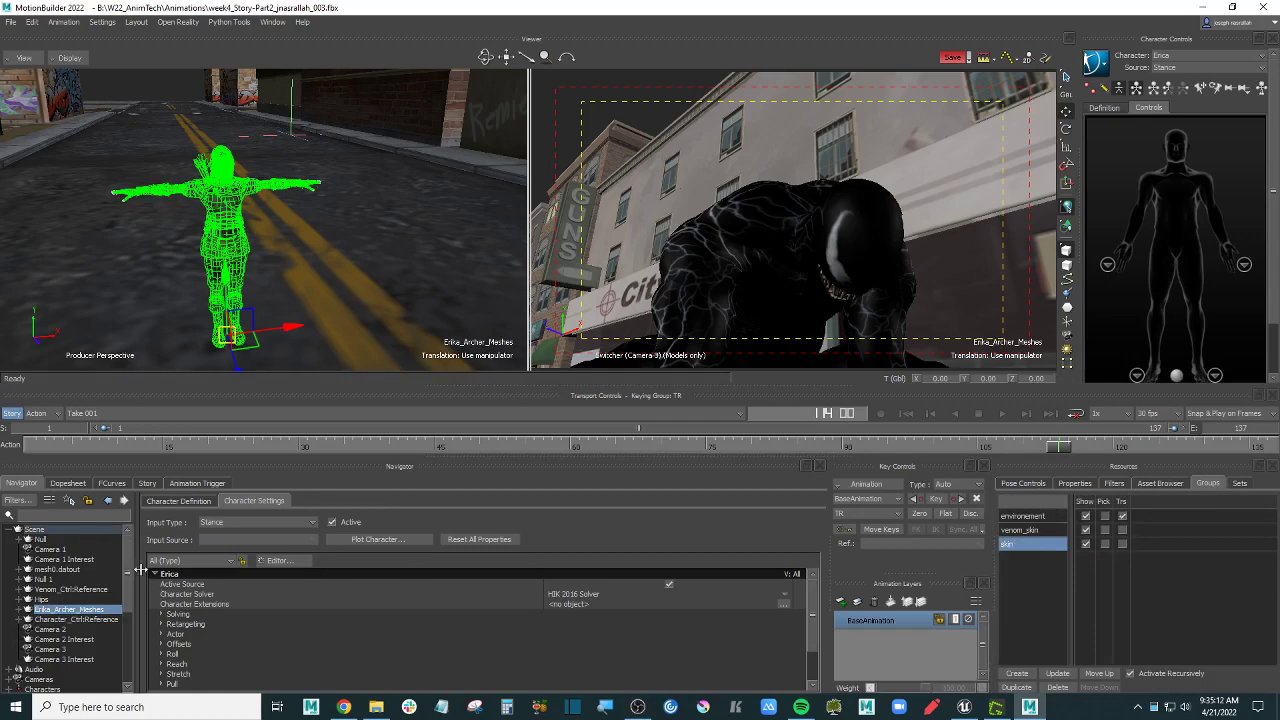
pyautogui.moveTo(135, 569); pyautogui.dragTo(153, 569)
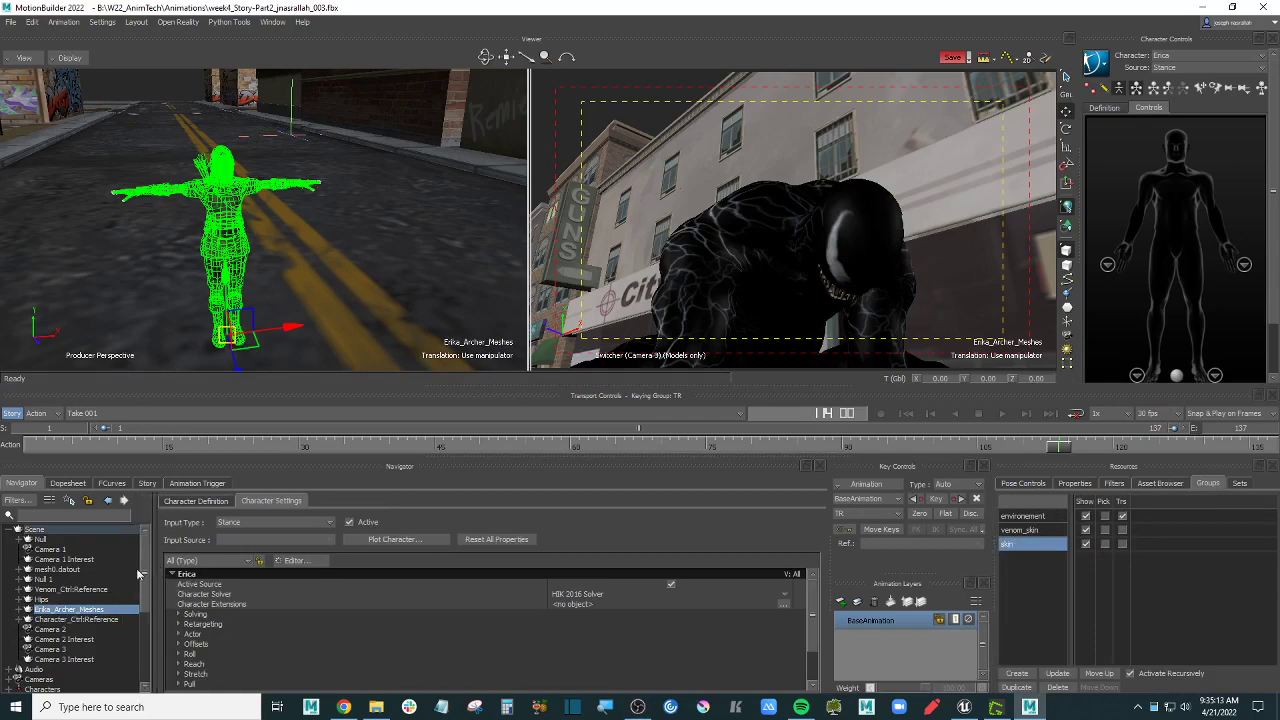
pyautogui.click(19, 610)
pyautogui.click(19, 610)
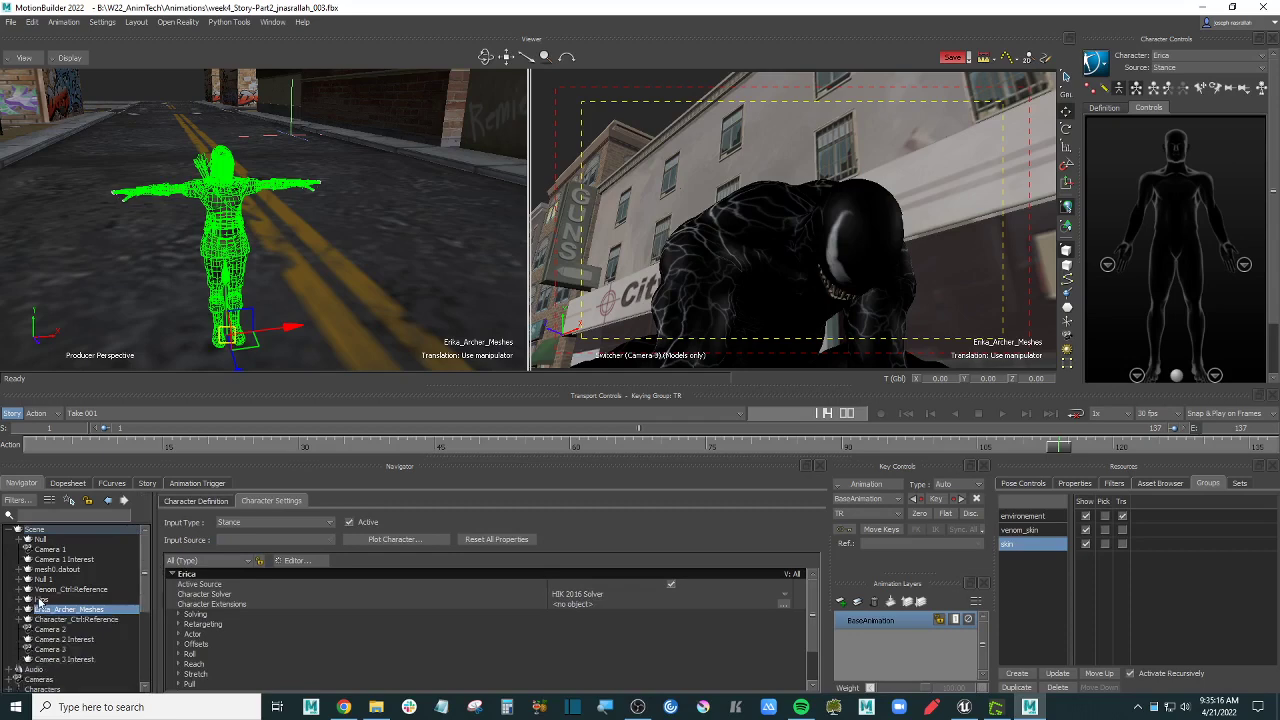
# Step: Examine what the Hips skeleton and the Erika_Archer_Meshes null contain in the scene hierarchy
pyautogui.click(40, 600)
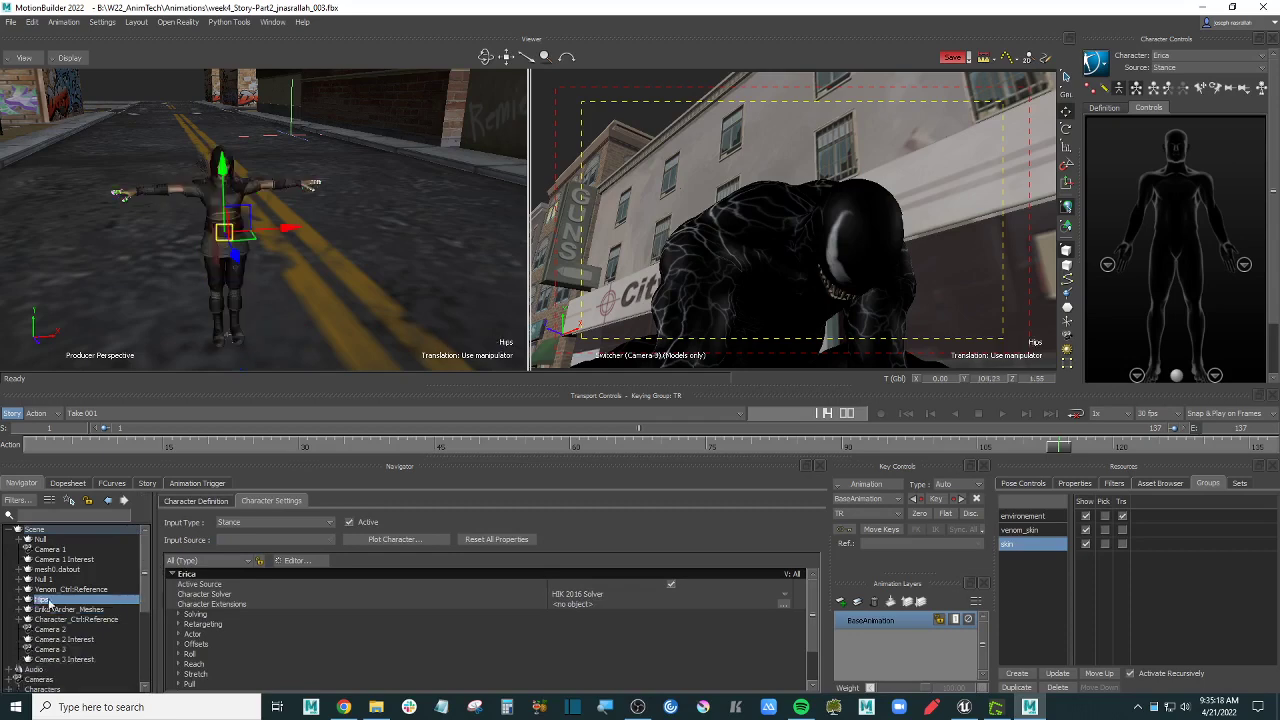
pyautogui.click(19, 600)
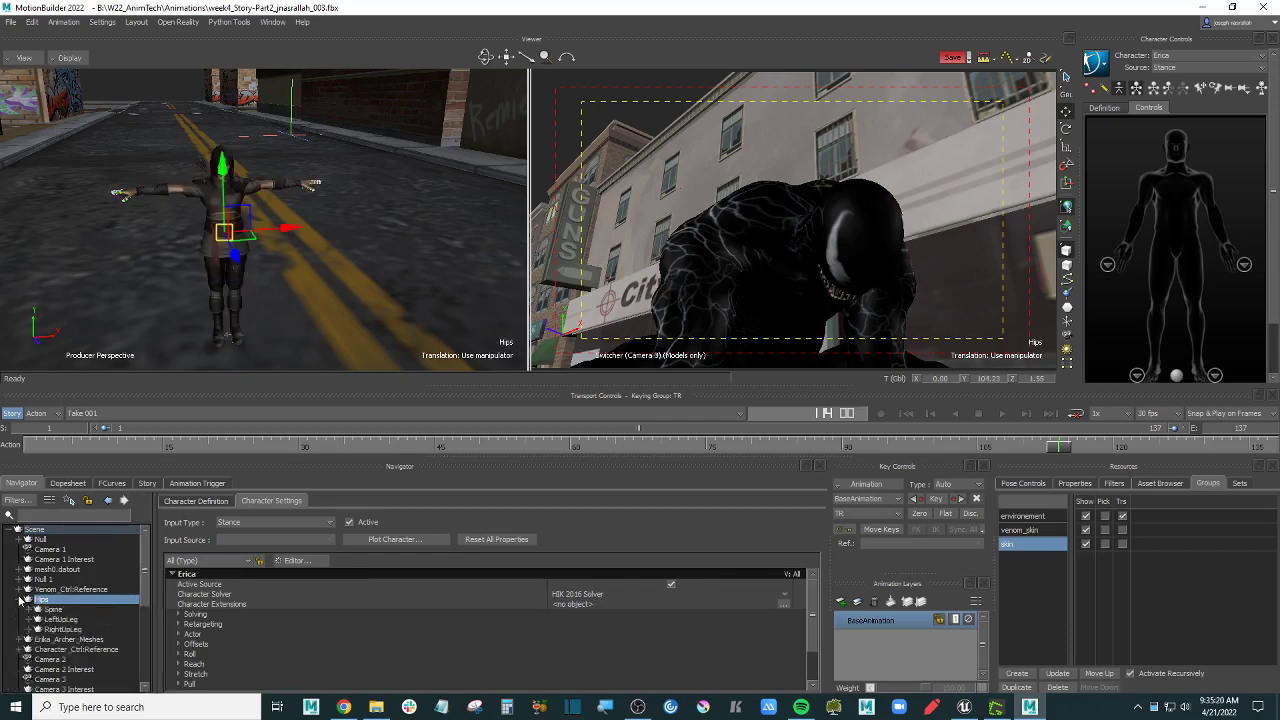
pyautogui.scroll(-1, 87, 613)
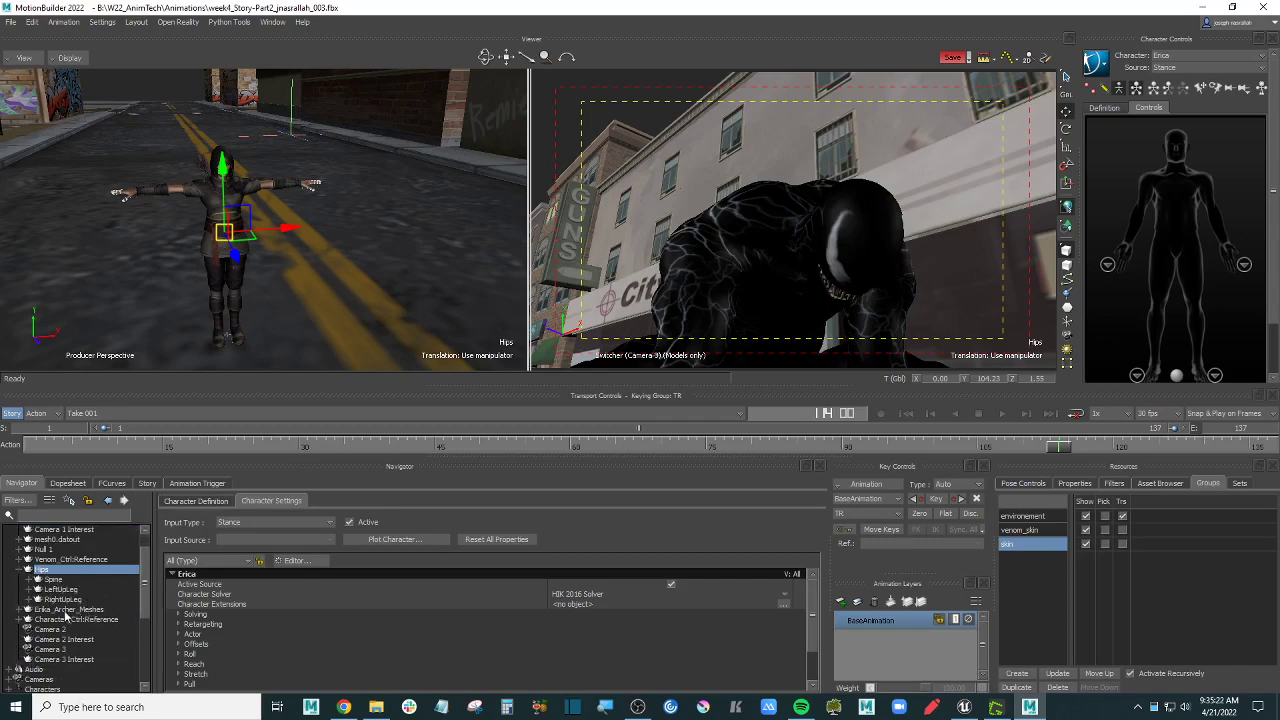
pyautogui.click(68, 610)
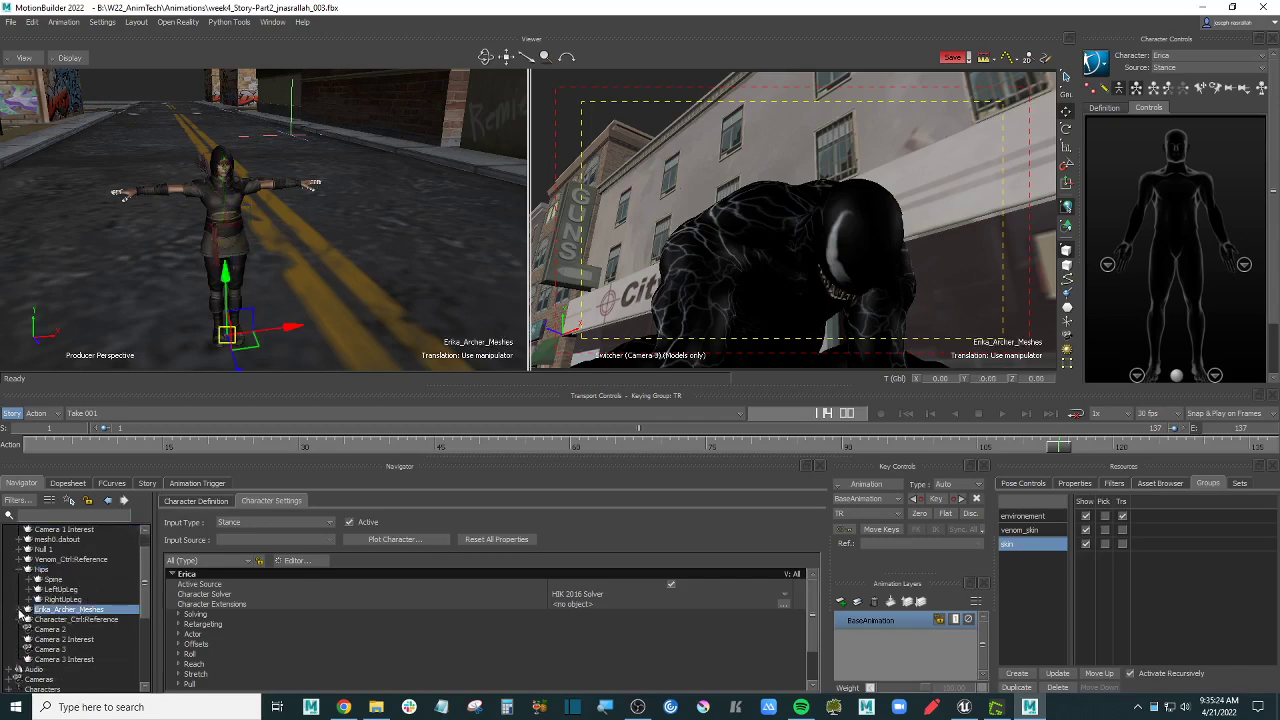
pyautogui.click(20, 609)
pyautogui.click(76, 620)
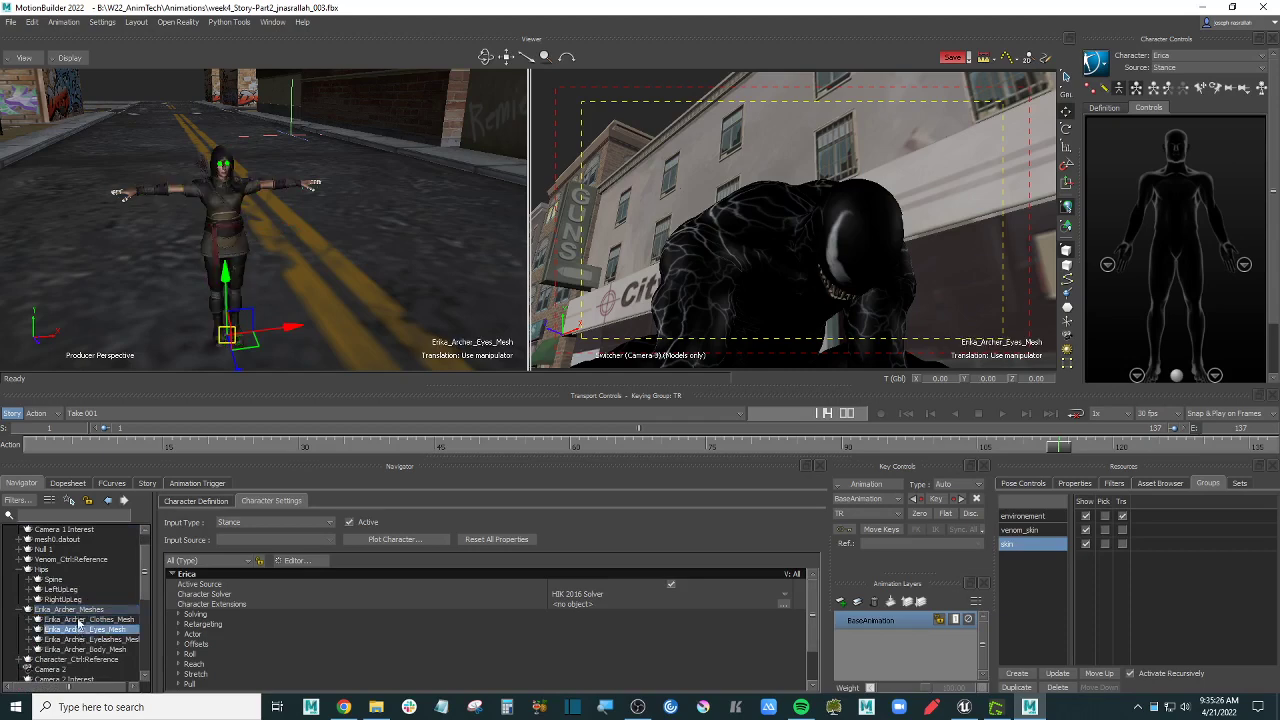
pyautogui.click(84, 610)
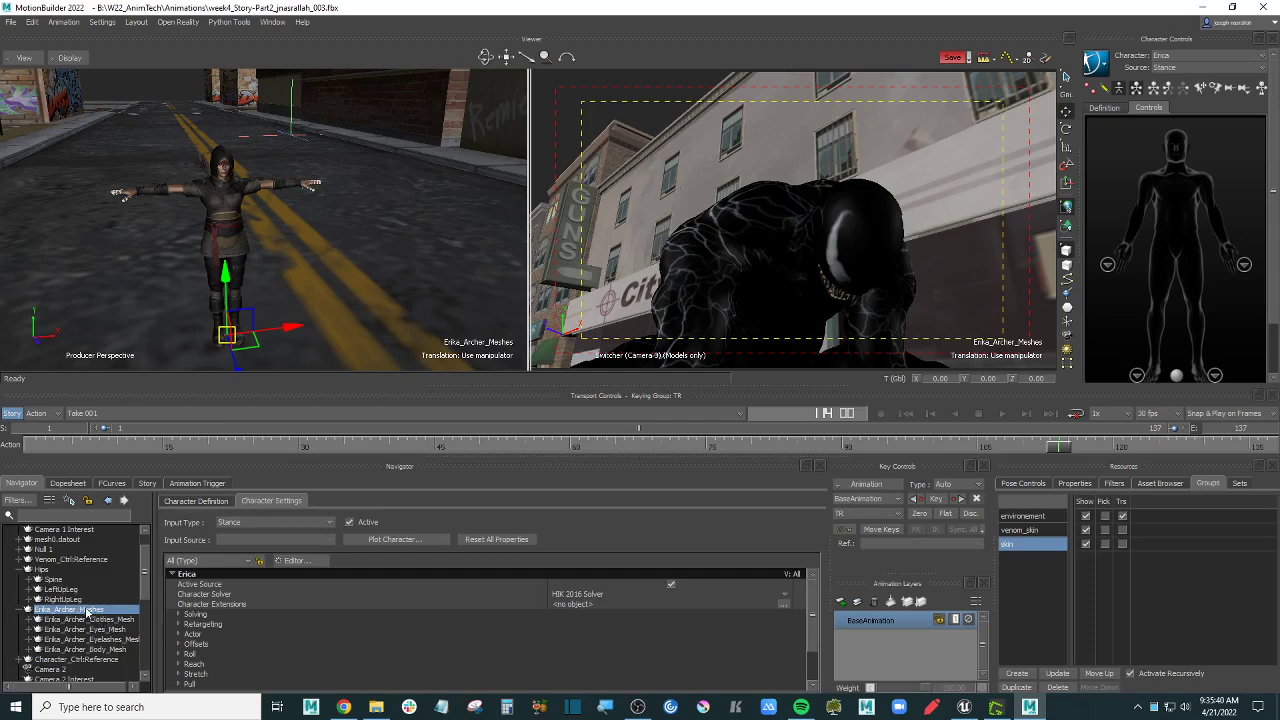
pyautogui.click(19, 609)
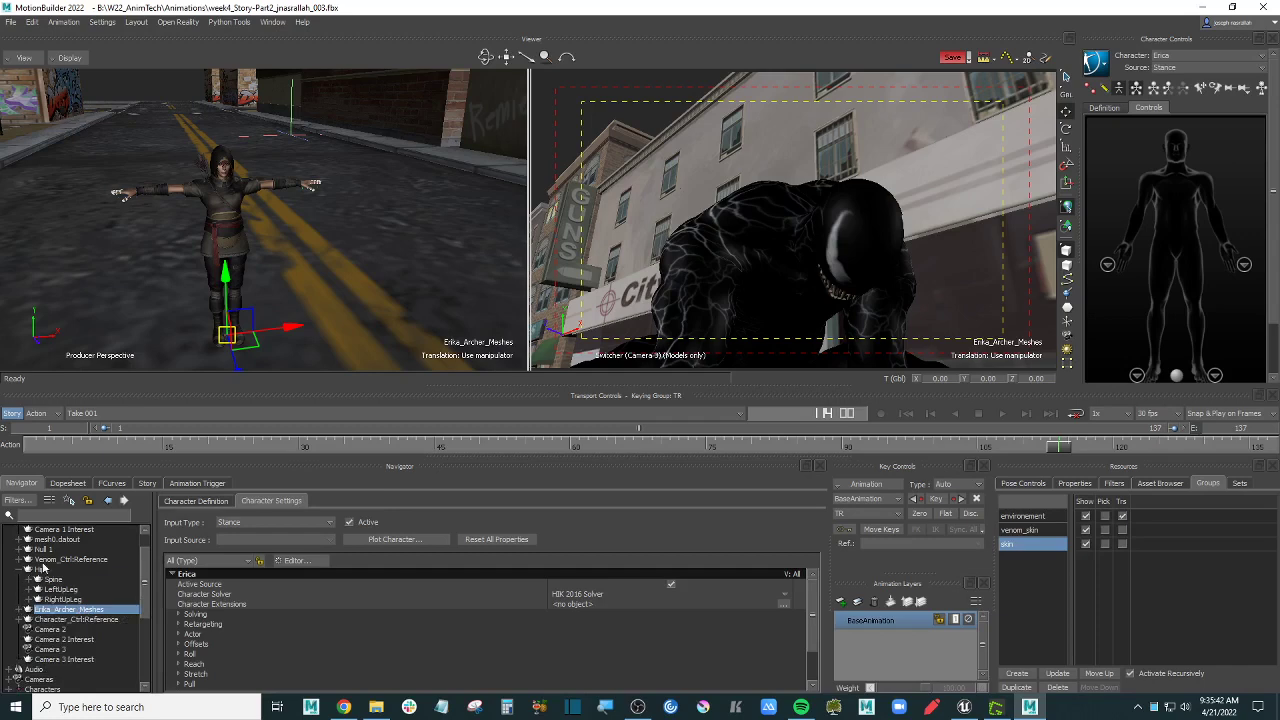
# Step: Delete the entire Hips skeleton branch together with the Erica character constraint, accepting deletion for all affected objects
pyautogui.click(40, 561)
pyautogui.click(40, 570)
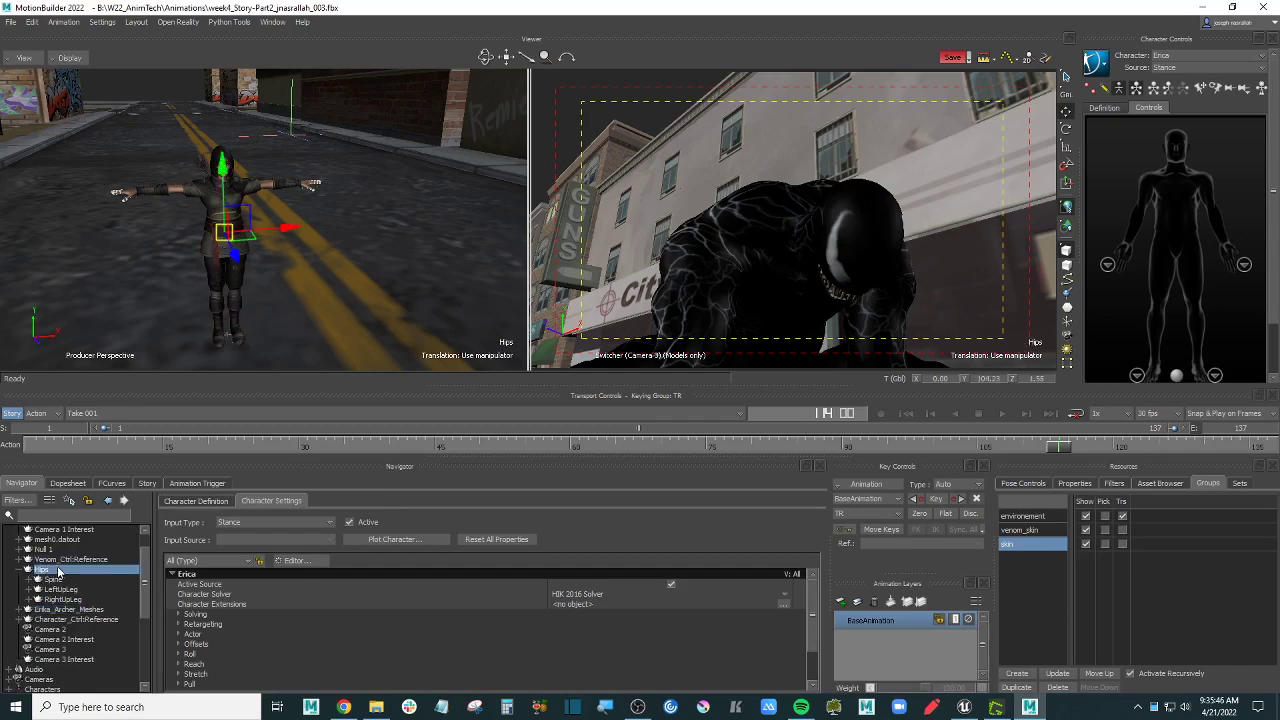
pyautogui.rightClick(57, 573)
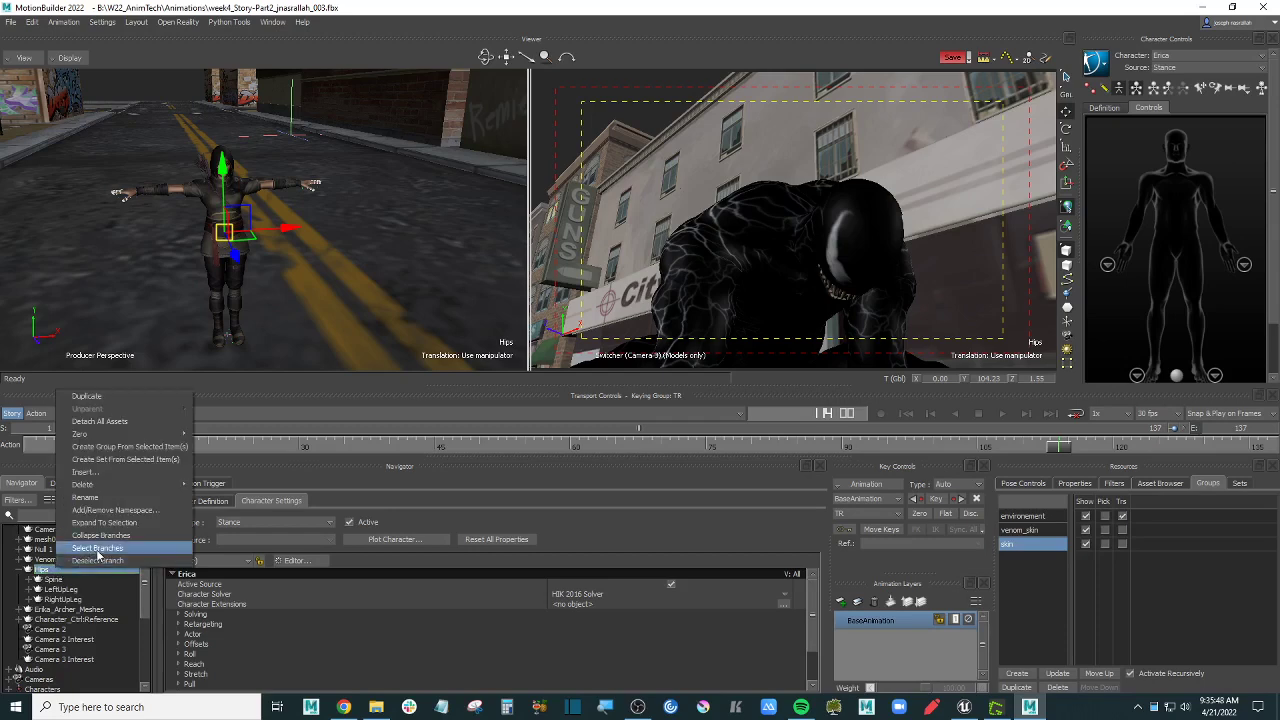
pyautogui.click(106, 549)
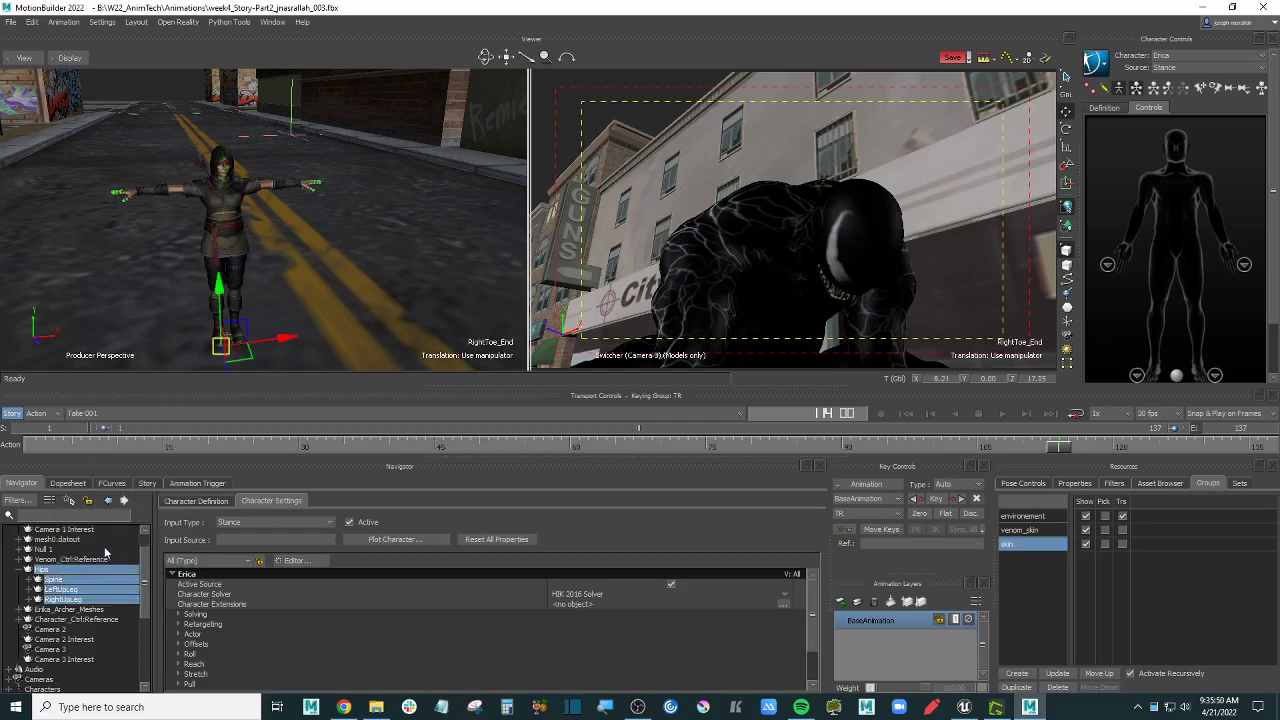
pyautogui.rightClick(70, 578)
pyautogui.moveTo(141, 466)
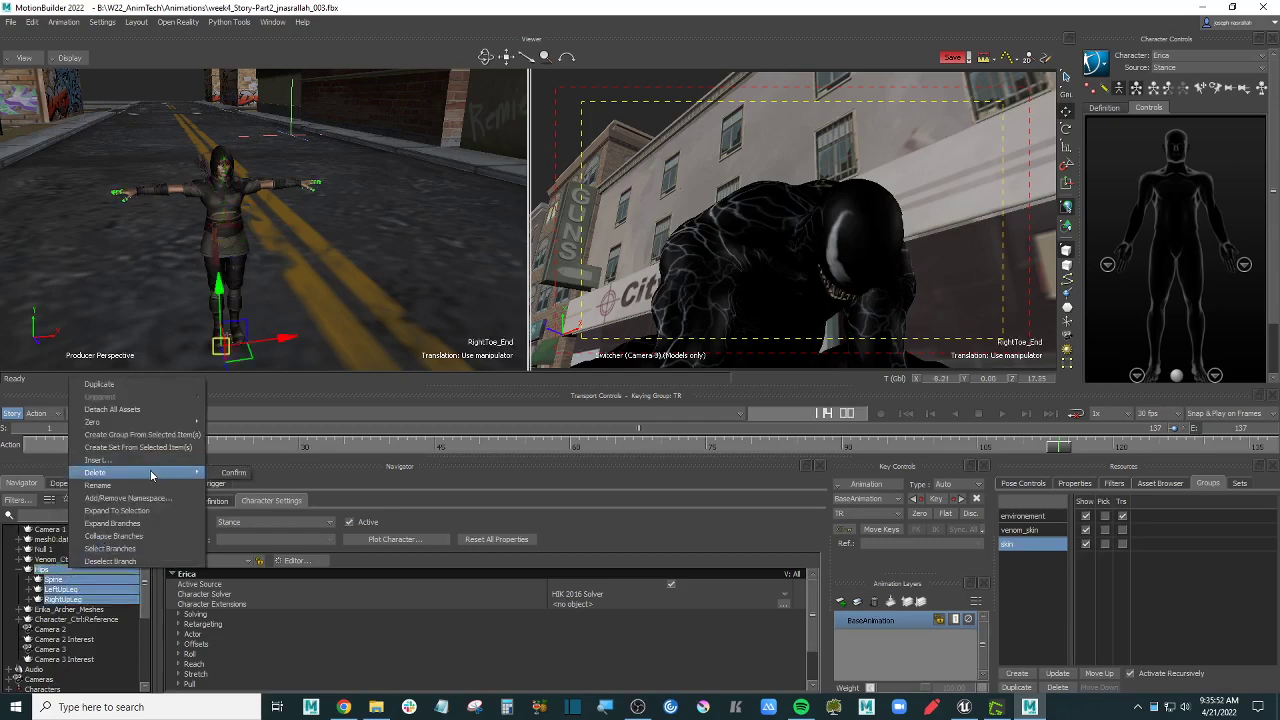
pyautogui.click(228, 474)
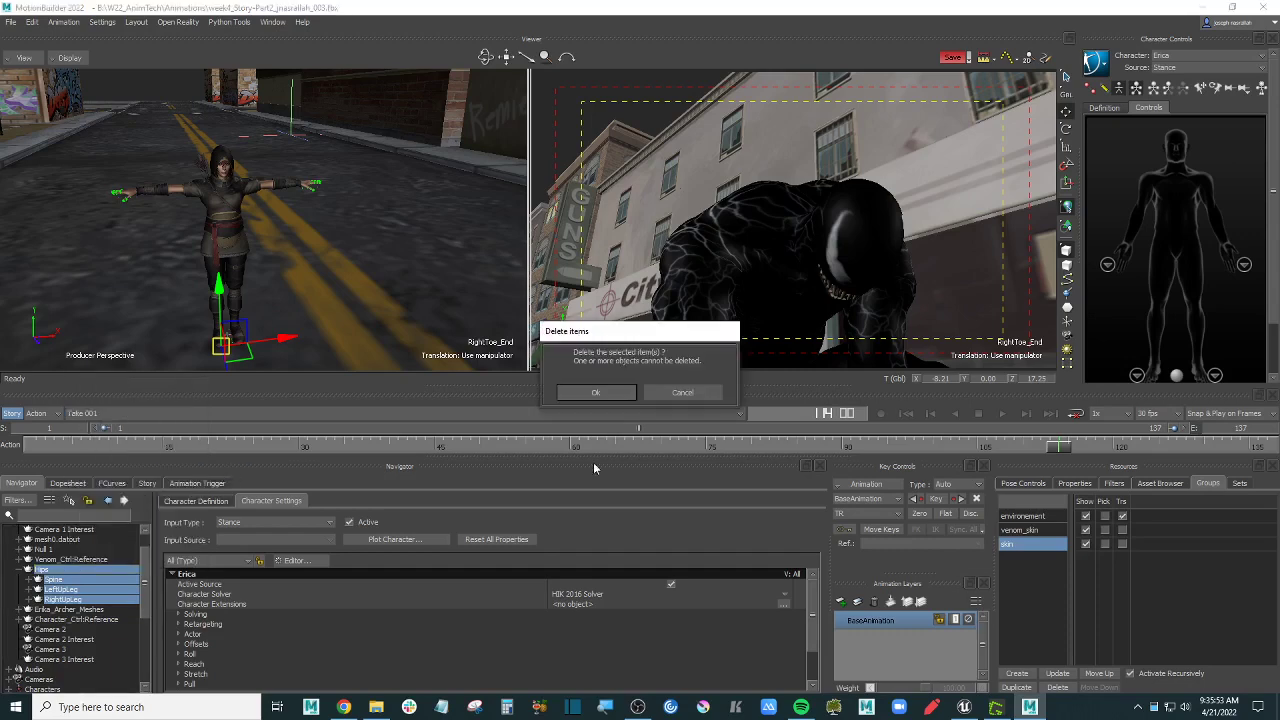
pyautogui.click(597, 394)
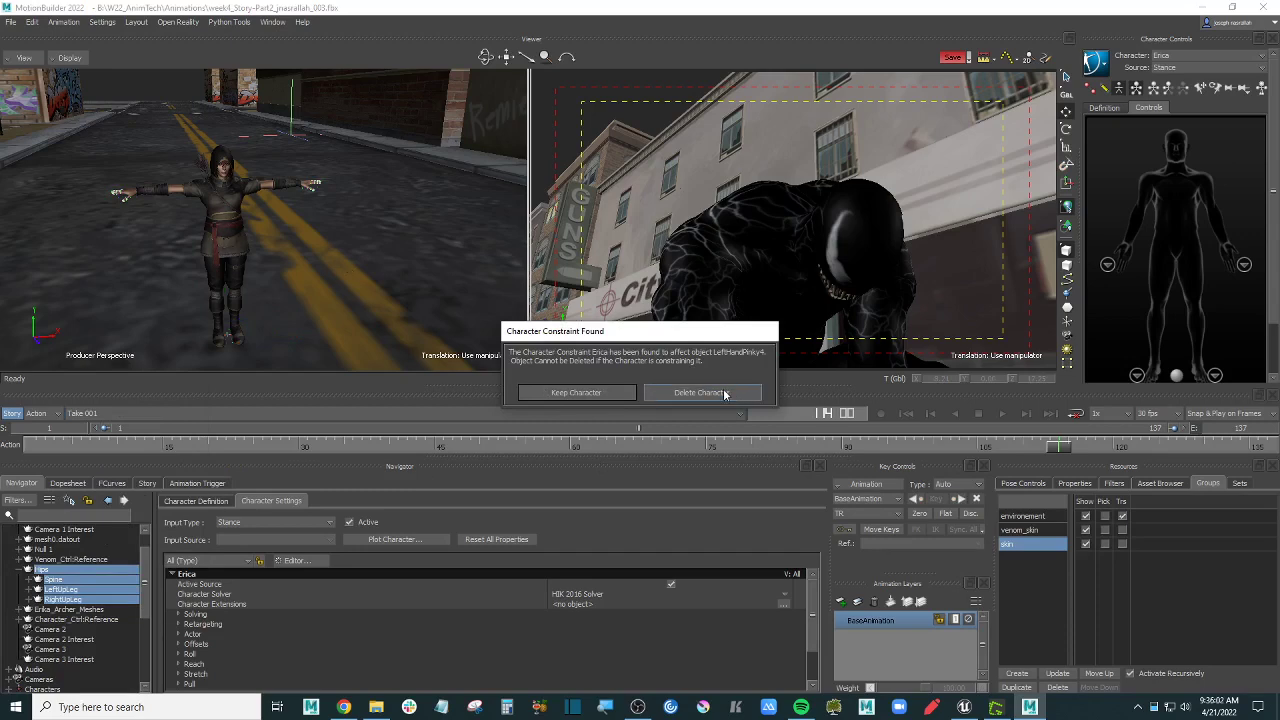
pyautogui.click(732, 393)
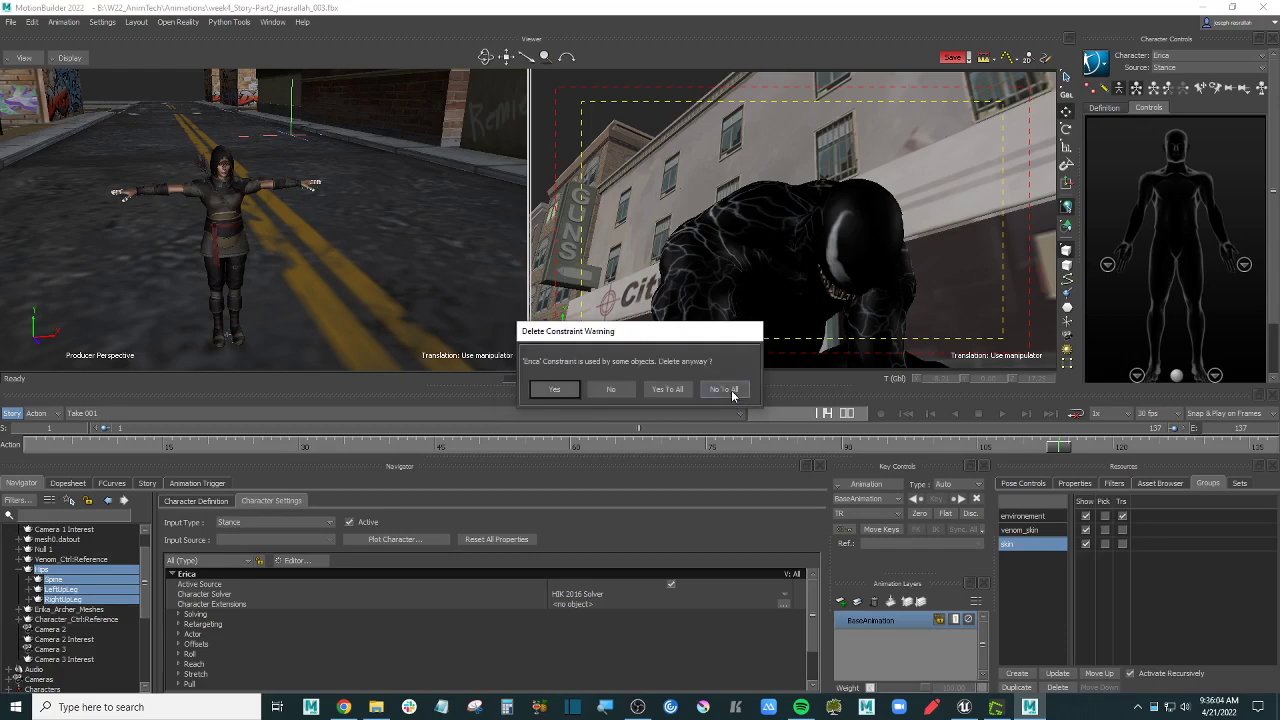
pyautogui.click(679, 393)
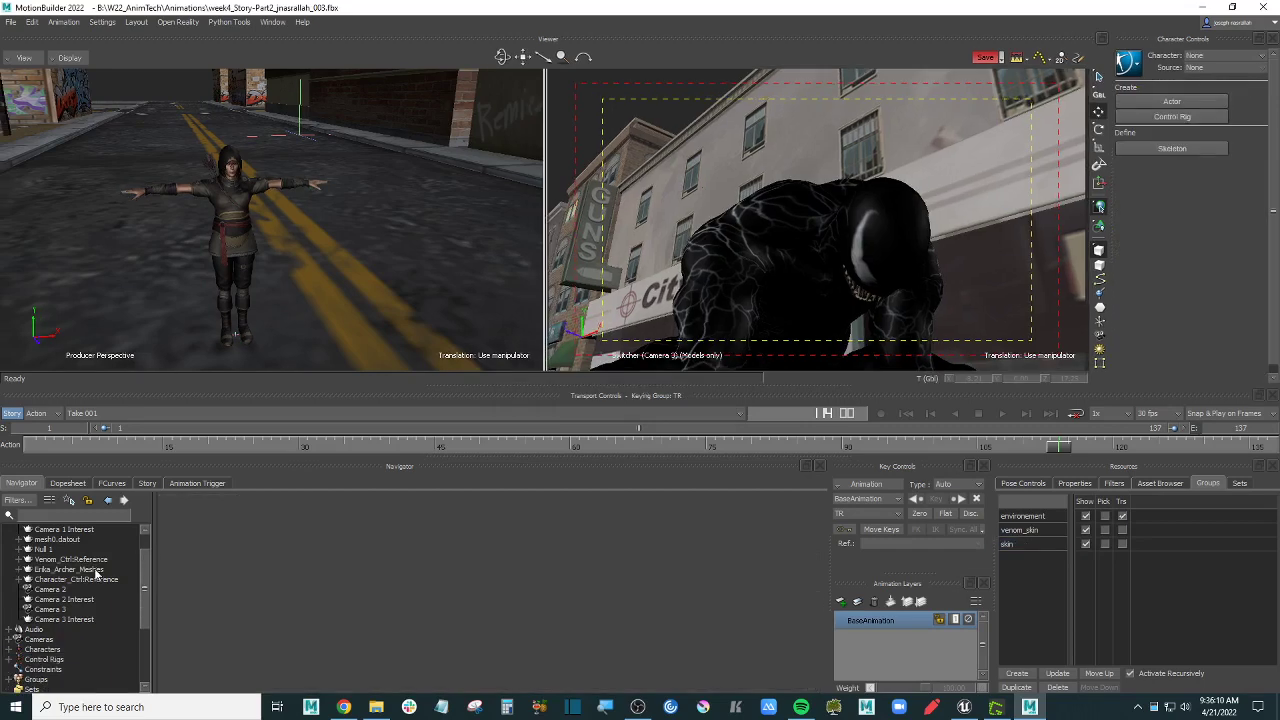
# Step: Delete the entire Erika_Archer_Meshes branch along with all of its textures, materials and videos
pyautogui.click(97, 570)
pyautogui.rightClick(100, 572)
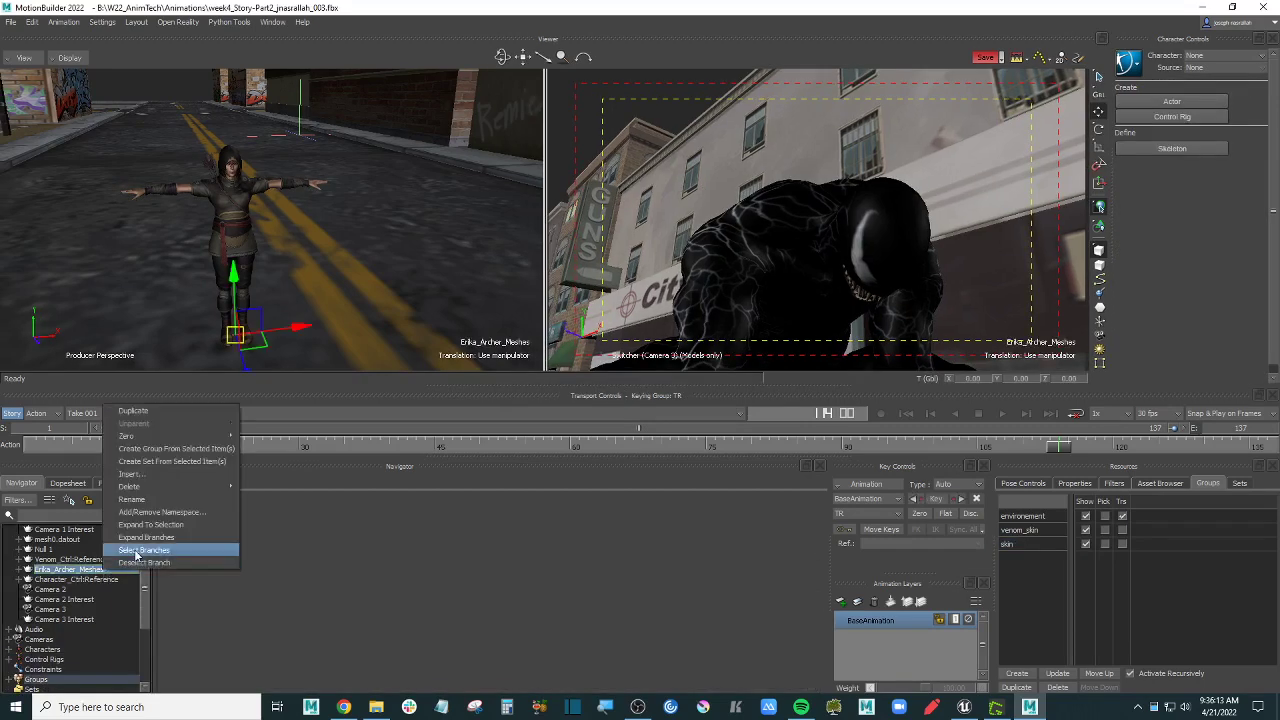
pyautogui.click(137, 551)
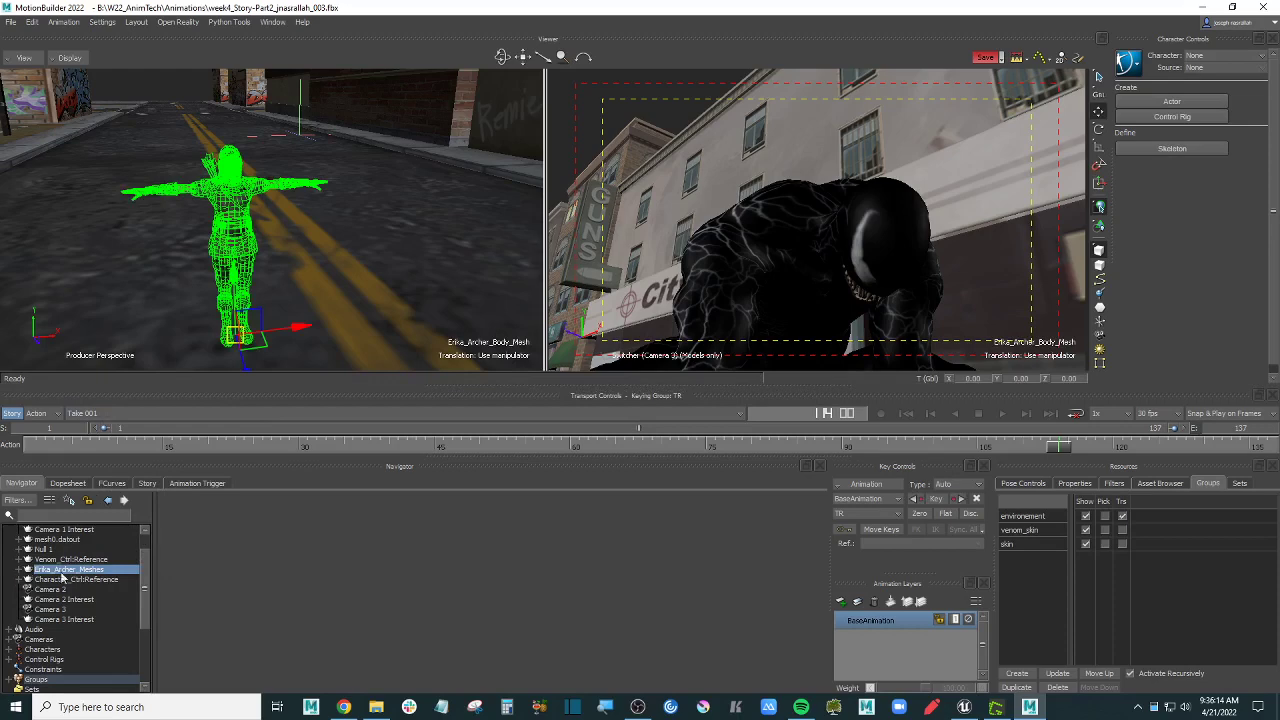
pyautogui.rightClick(97, 572)
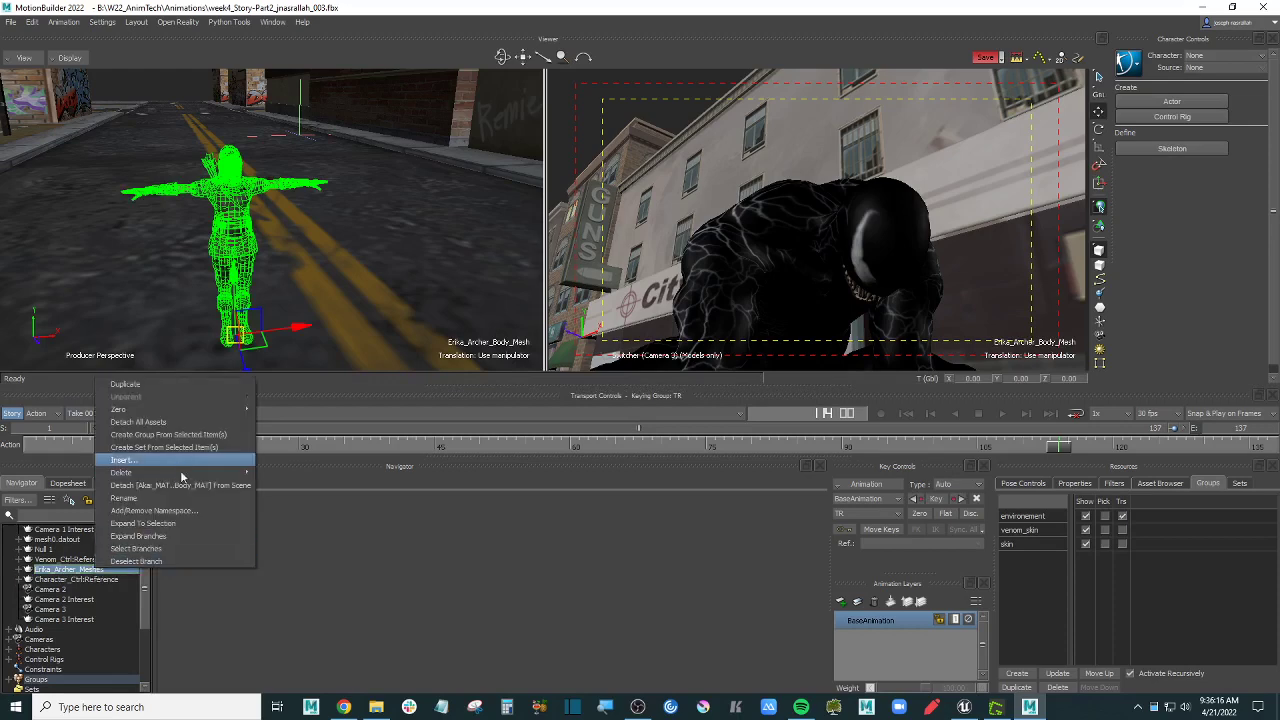
pyautogui.moveTo(209, 472)
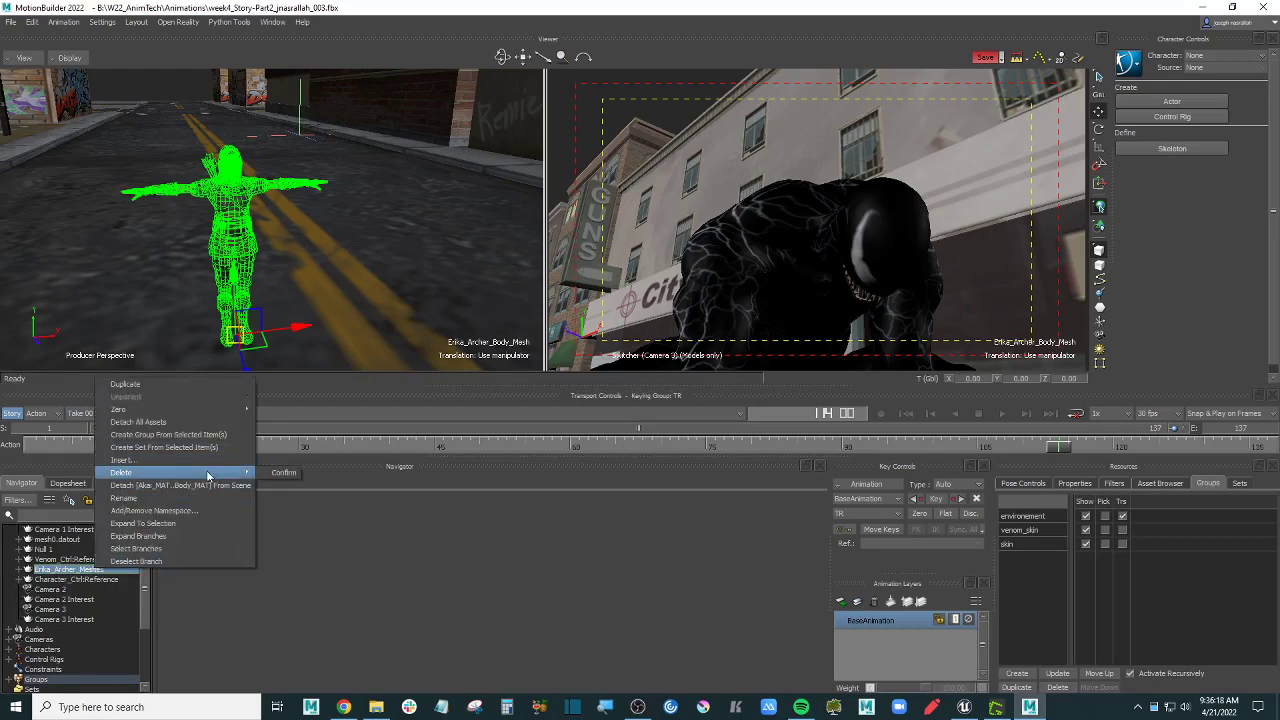
pyautogui.click(284, 477)
pyautogui.click(605, 391)
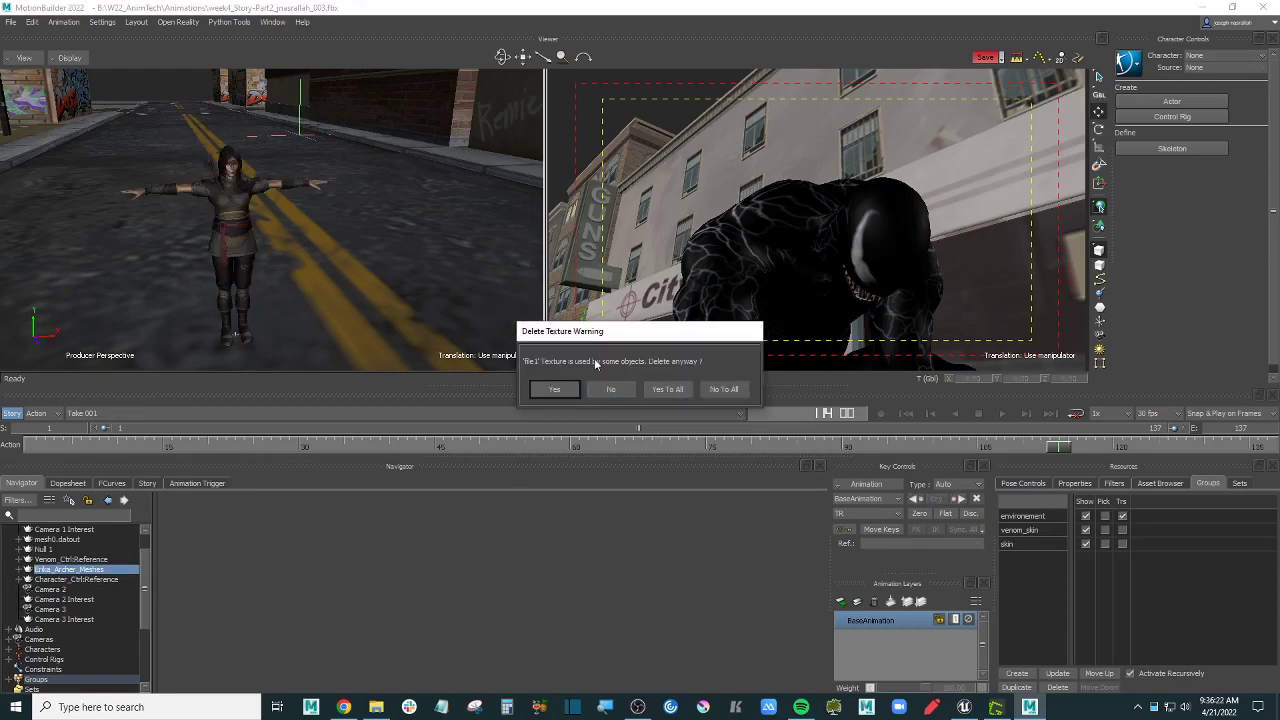
pyautogui.click(676, 390)
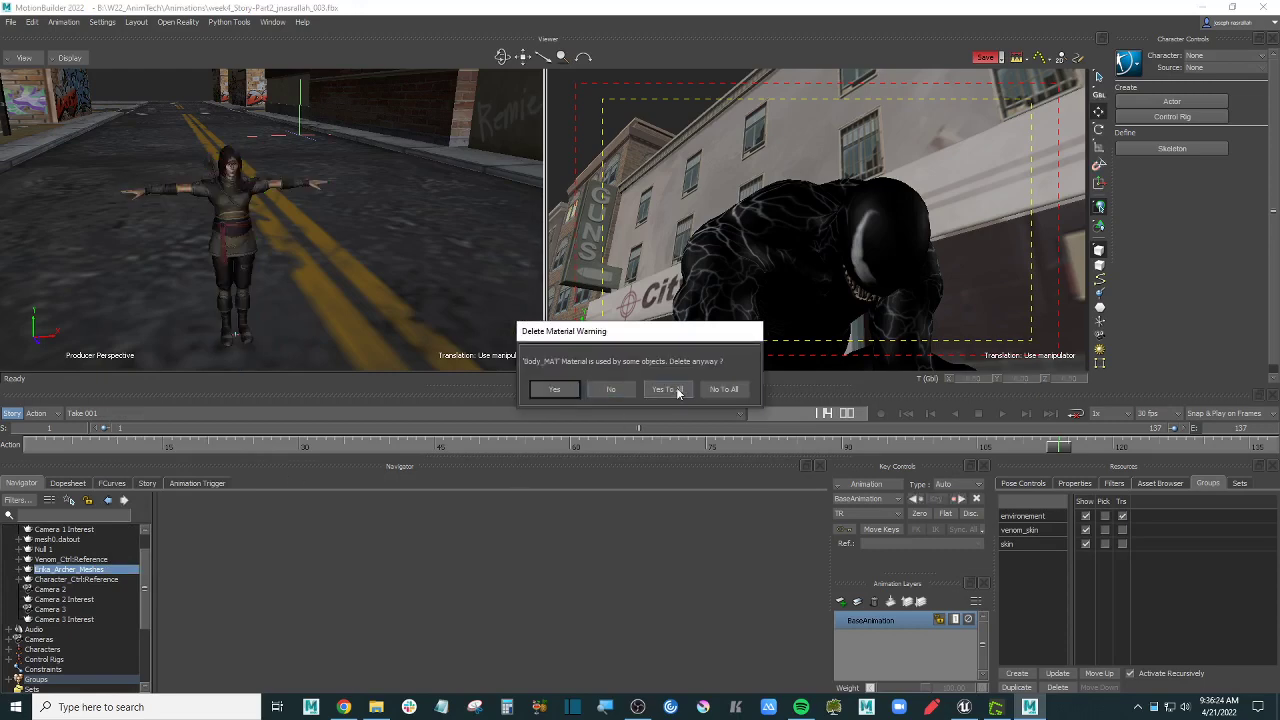
pyautogui.click(677, 391)
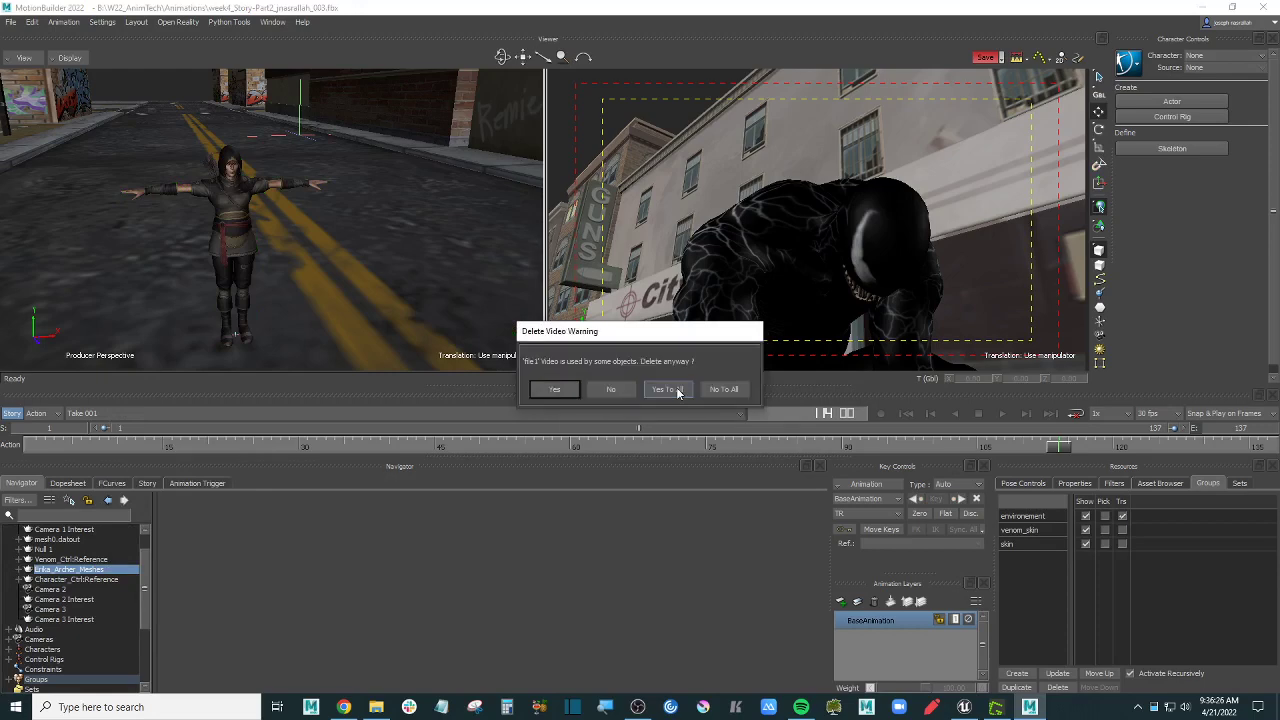
pyautogui.click(677, 390)
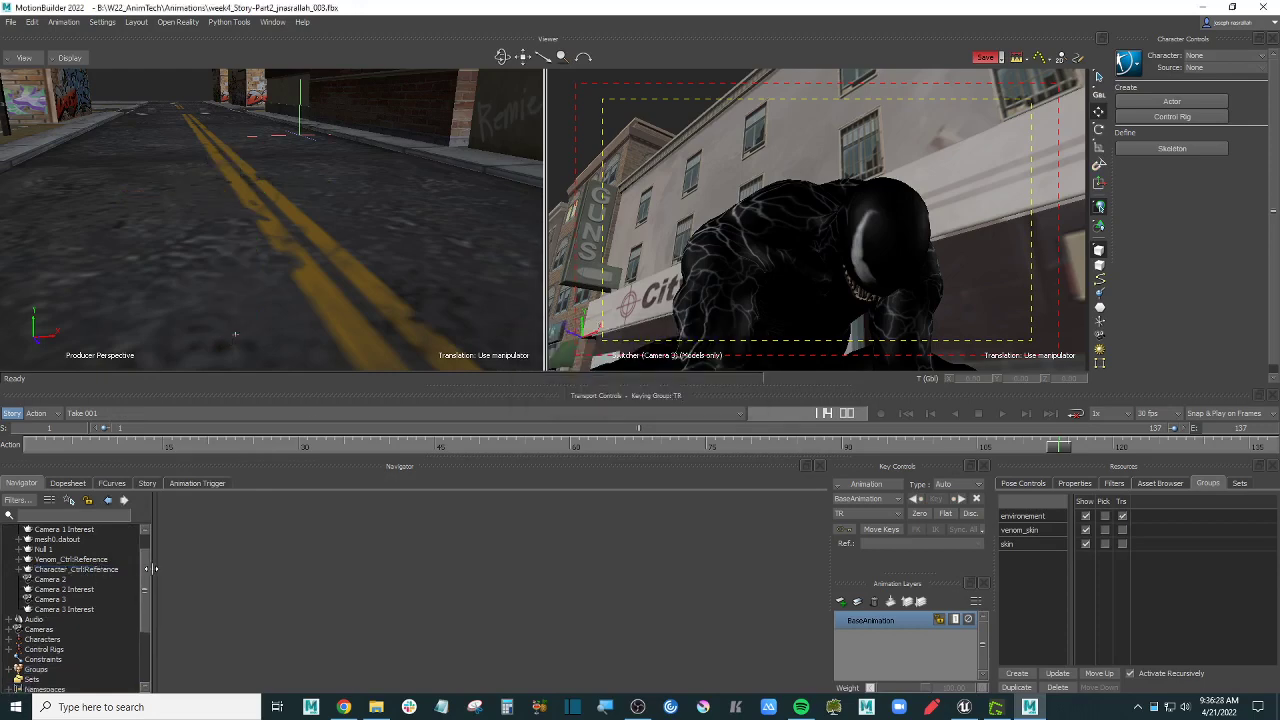
pyautogui.scroll(3, 149, 560)
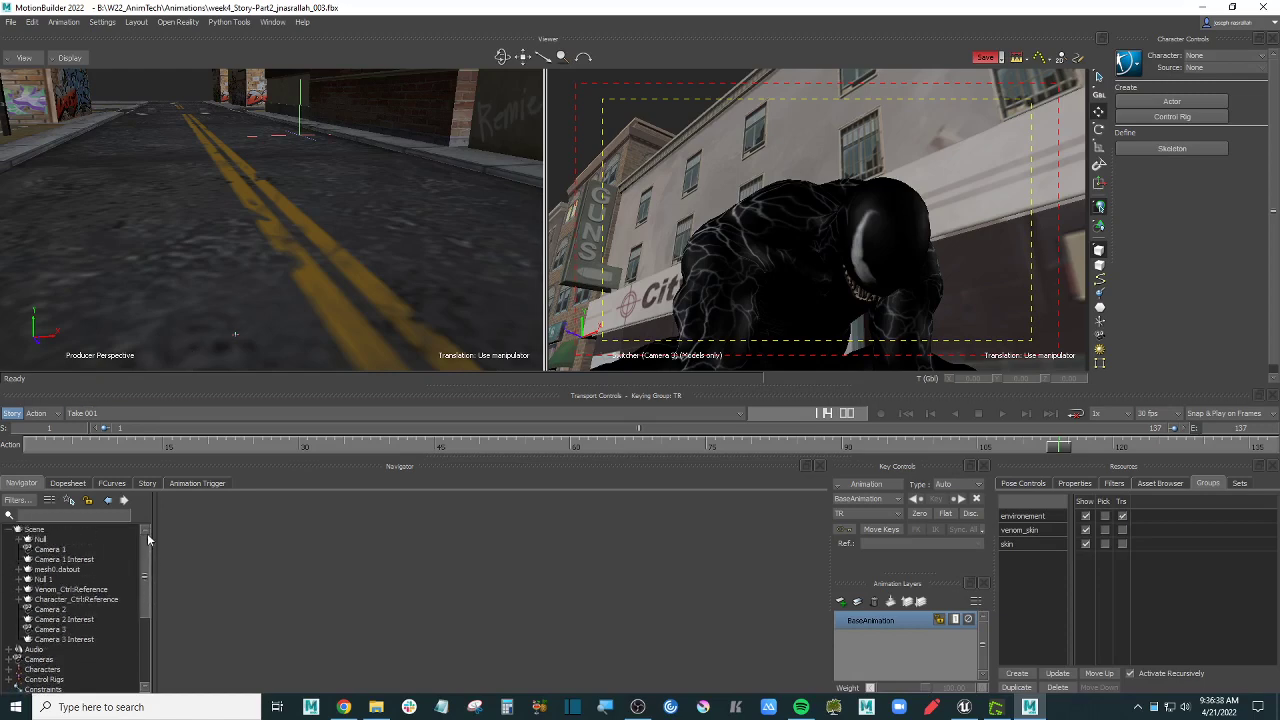
# Step: Launch a second instance of MotionBuilder while keeping the current story scene open
pyautogui.click(15, 27)
pyautogui.click(1031, 708)
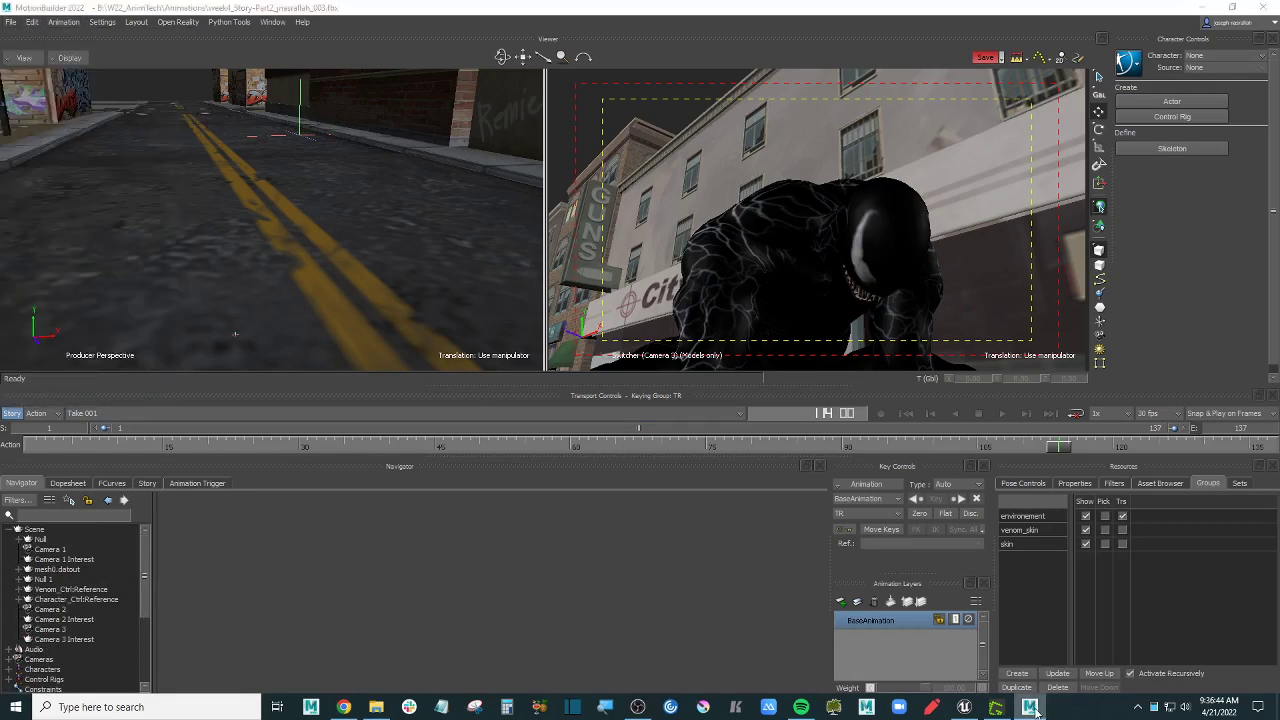
pyautogui.rightClick(1031, 708)
pyautogui.click(629, 500)
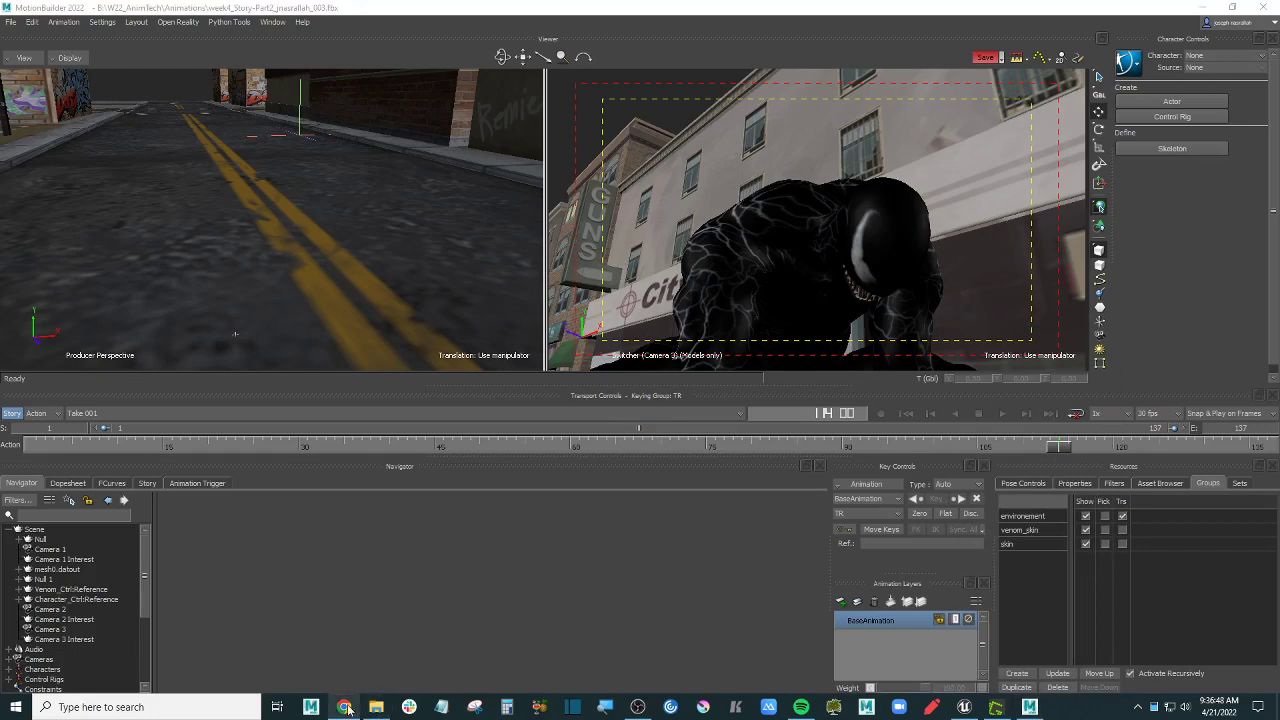
# Step: Switch to File Explorer and open the Downloads folder inside the W22_AnimTech project folder
pyautogui.click(376, 707)
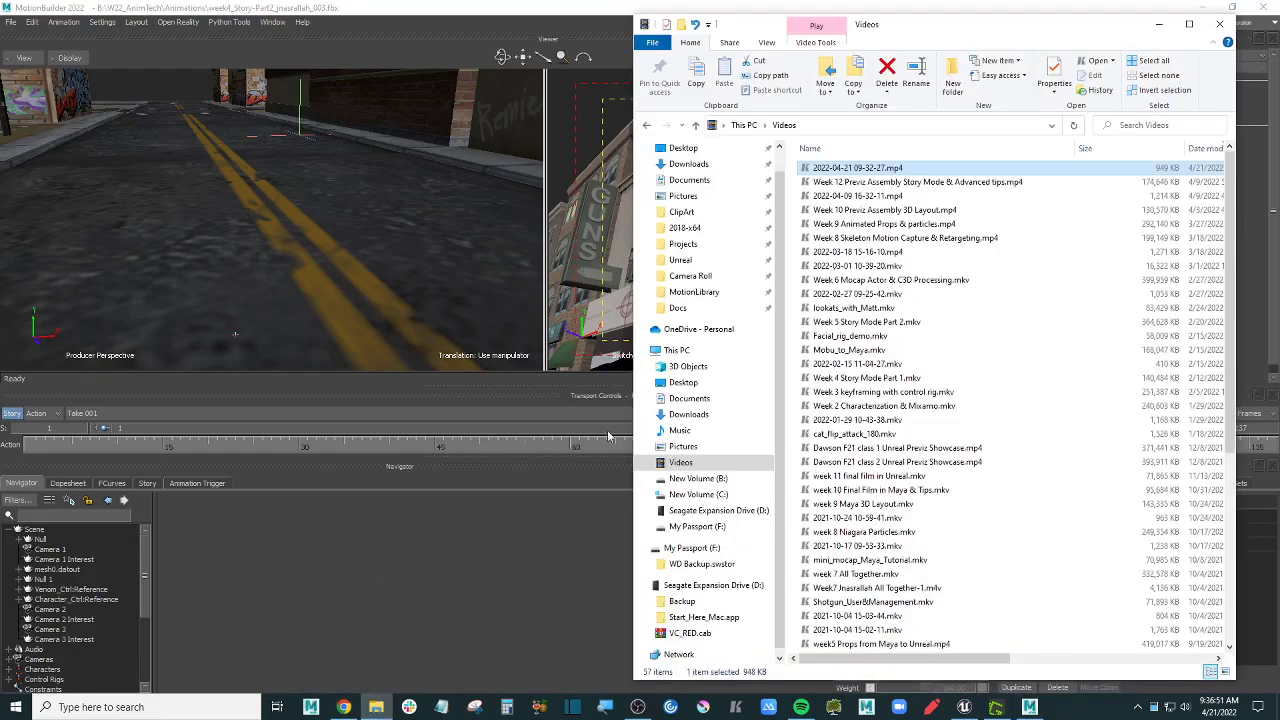
pyautogui.click(645, 126)
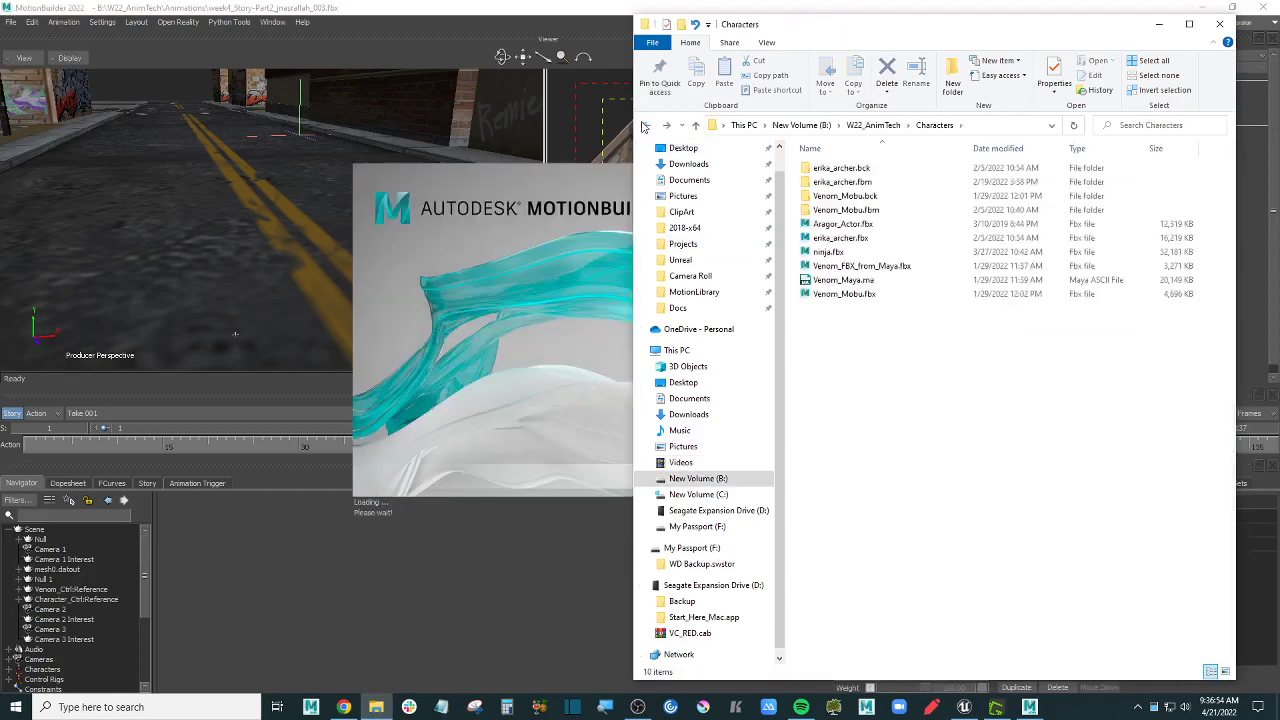
pyautogui.click(873, 125)
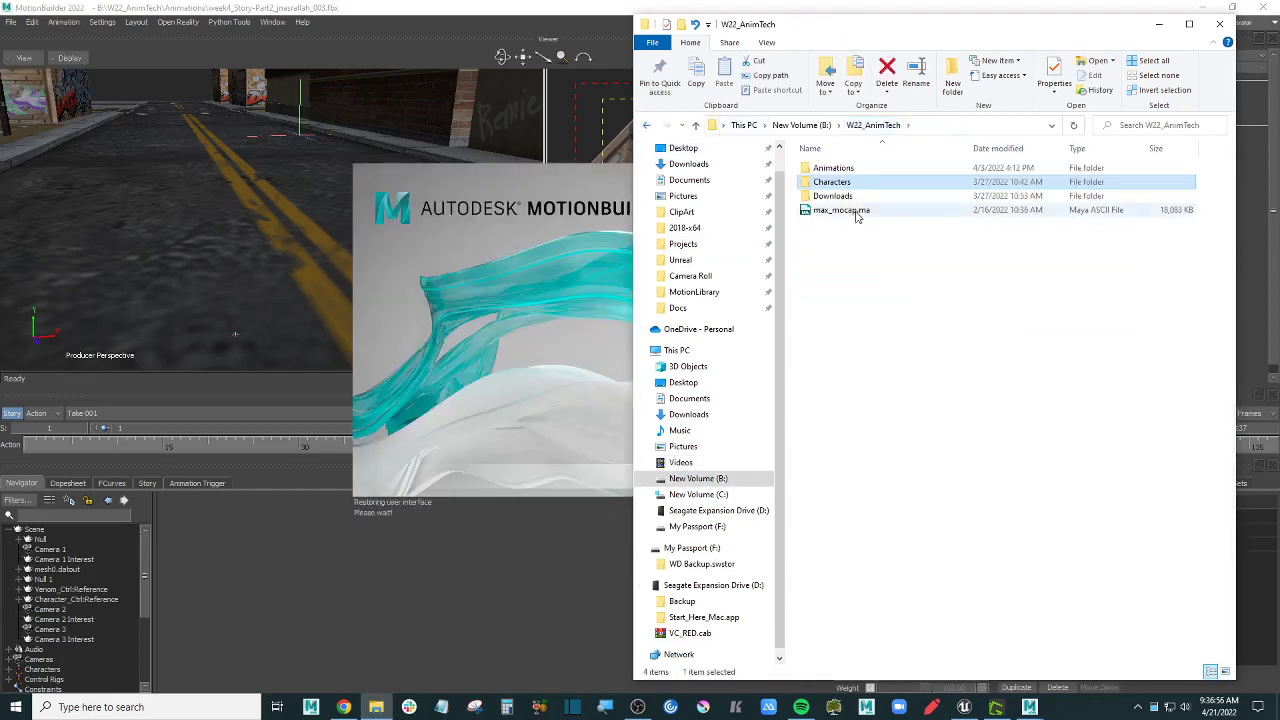
pyautogui.click(852, 196)
pyautogui.doubleClick(852, 196)
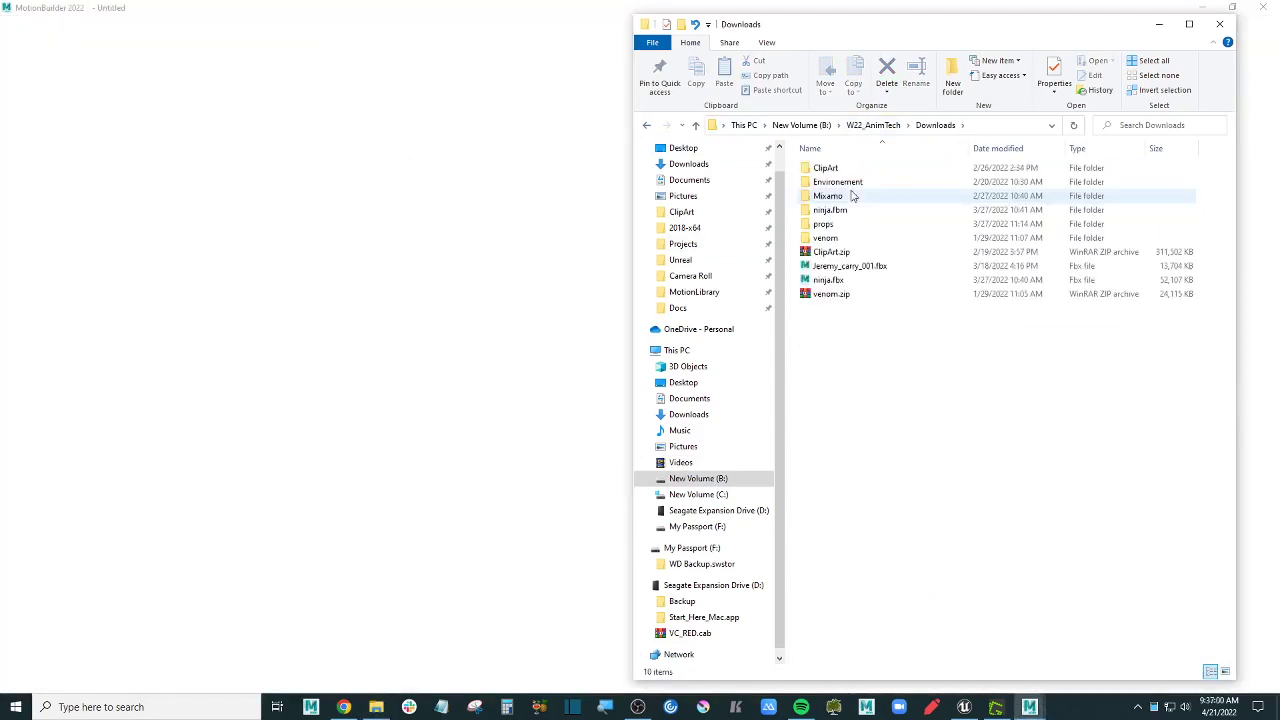
# Step: Switch to Chrome and open the Mixamo website in a new tab by searching for "mixamo"
pyautogui.click(343, 707)
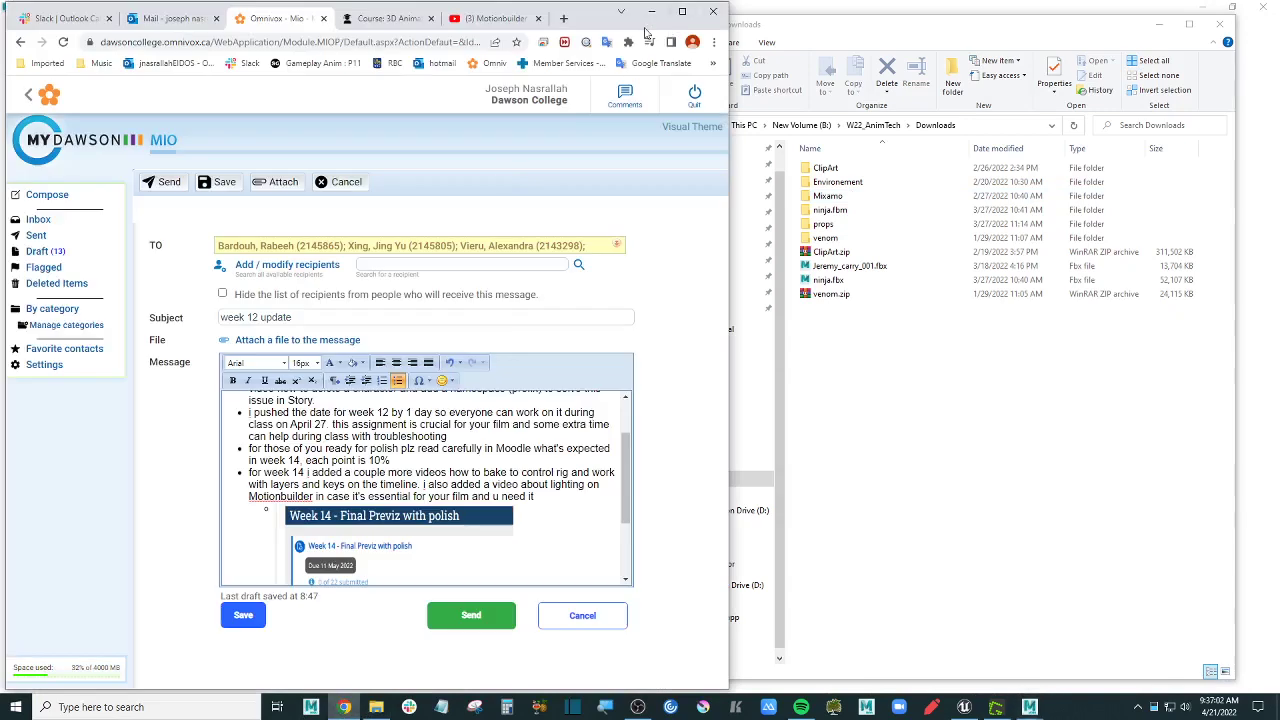
pyautogui.hotkey('ctrl', 't')
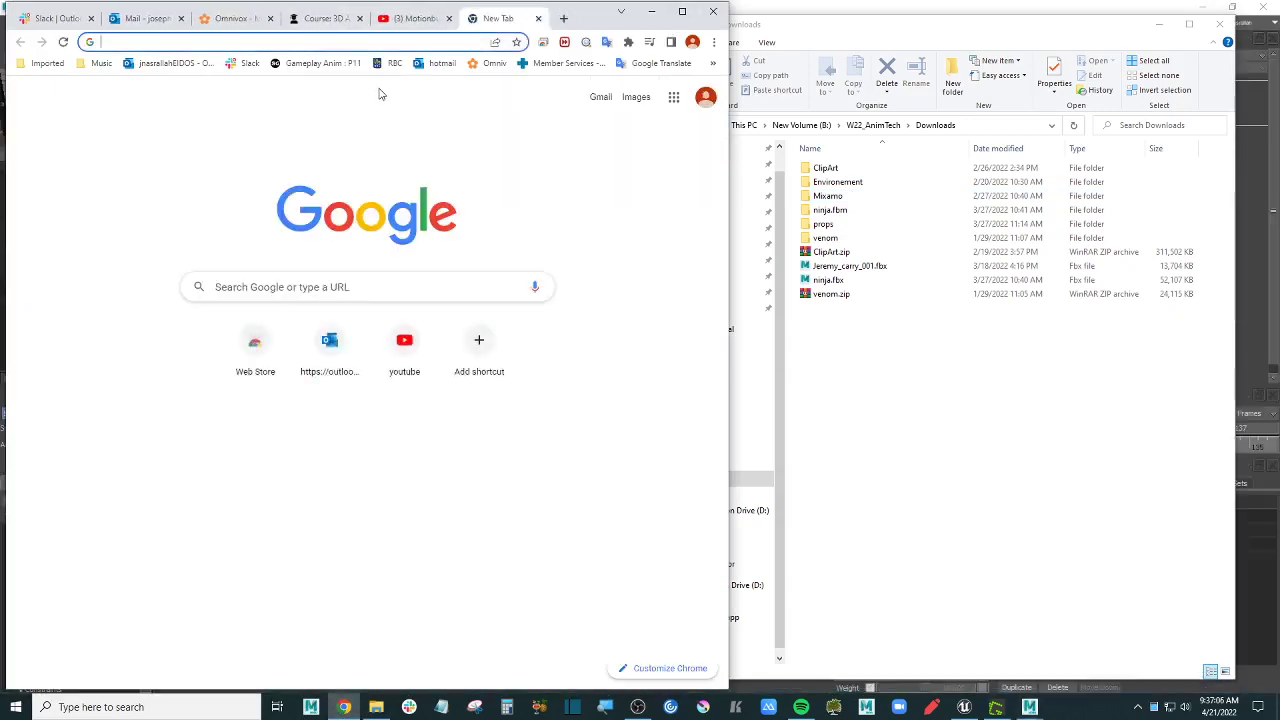
pyautogui.write('mixamo')
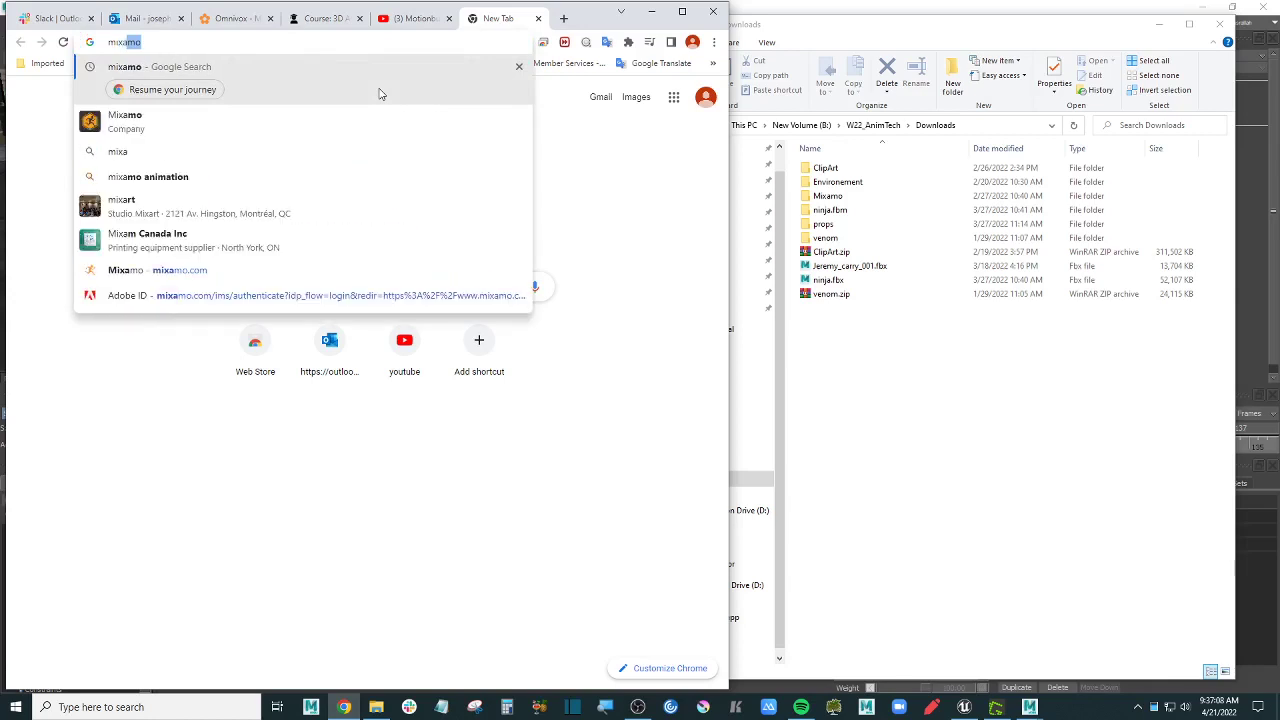
pyautogui.click(202, 124)
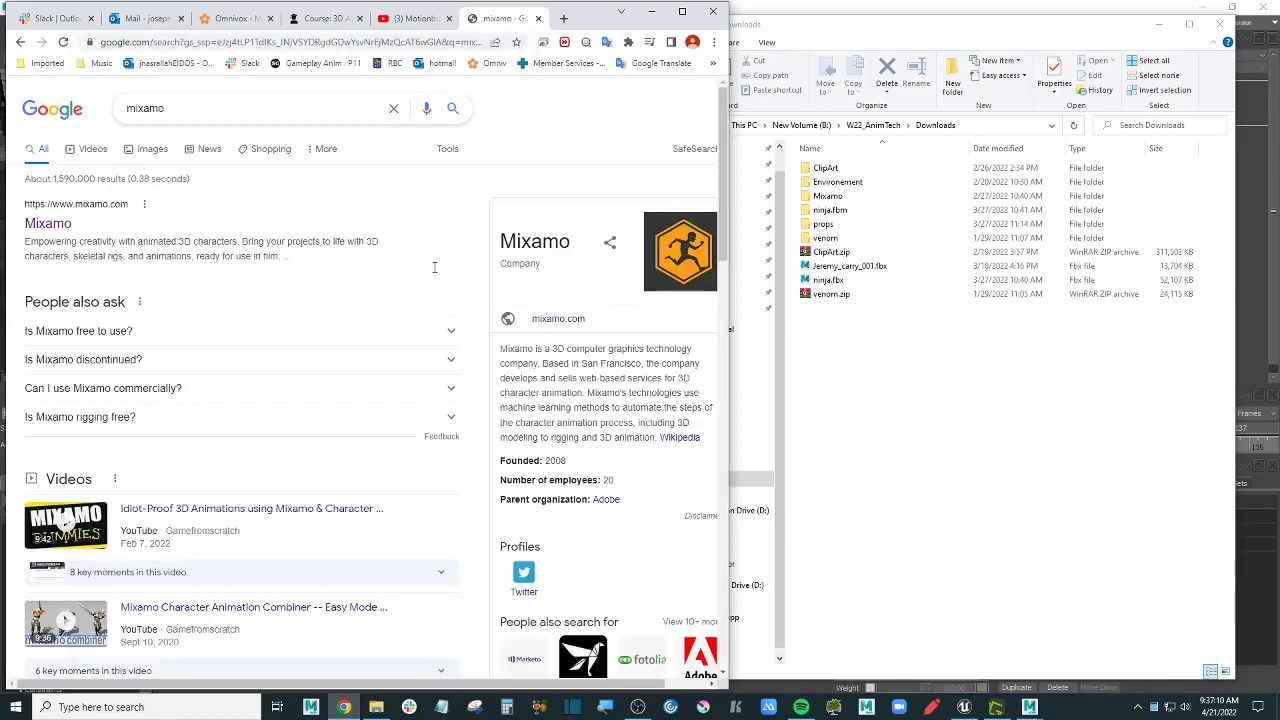
pyautogui.click(556, 319)
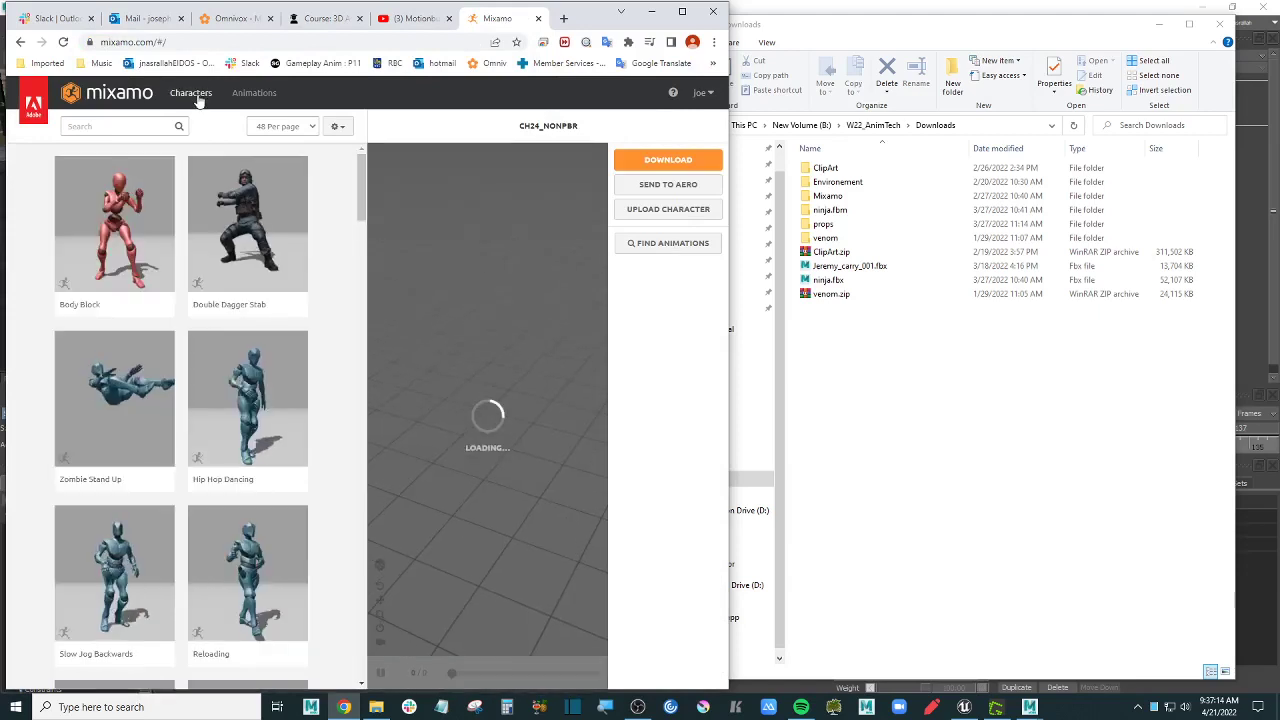
# Step: Search the Mixamo characters for "erica" and use Erika Archer as the current character
pyautogui.click(190, 92)
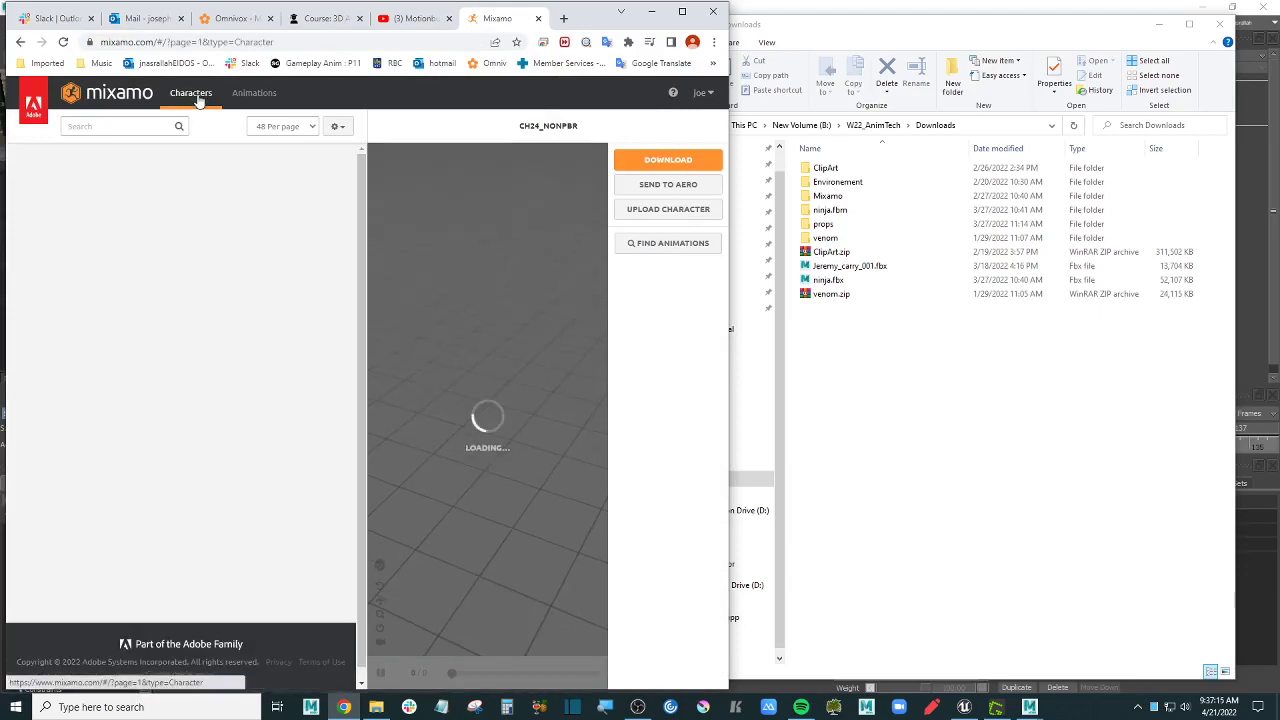
pyautogui.click(121, 126)
pyautogui.write('n')
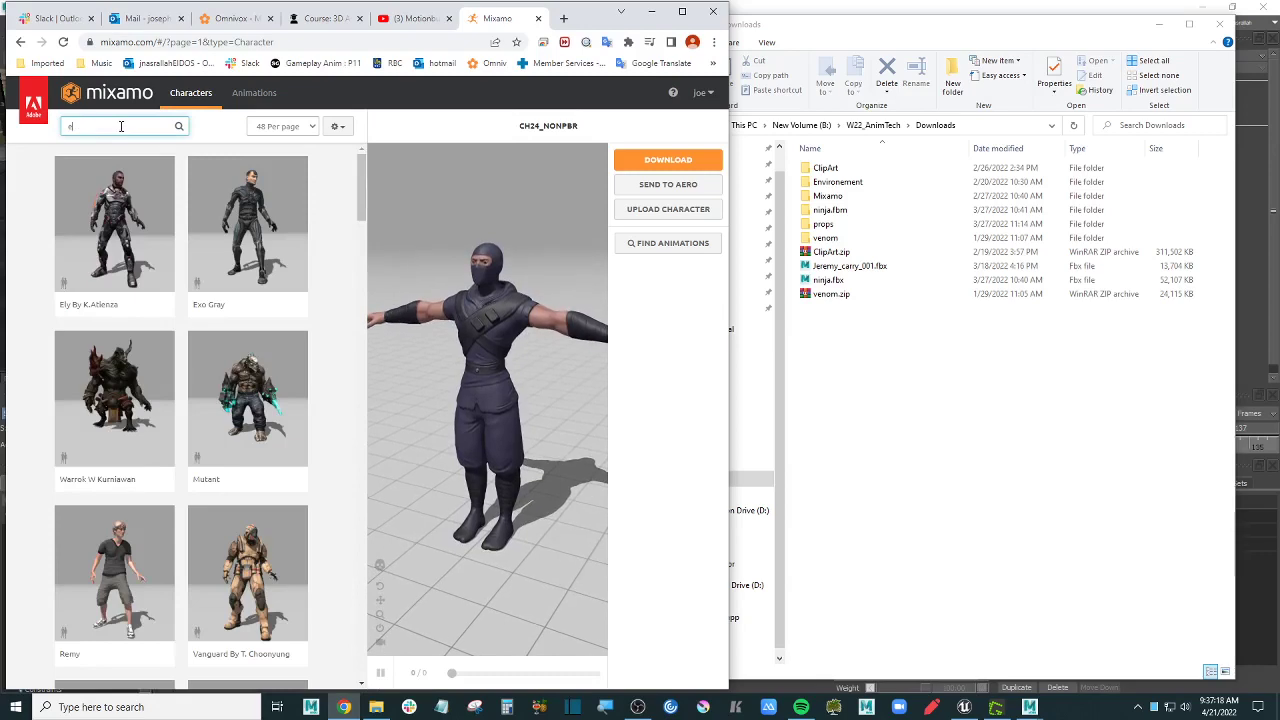
pyautogui.write('rica')
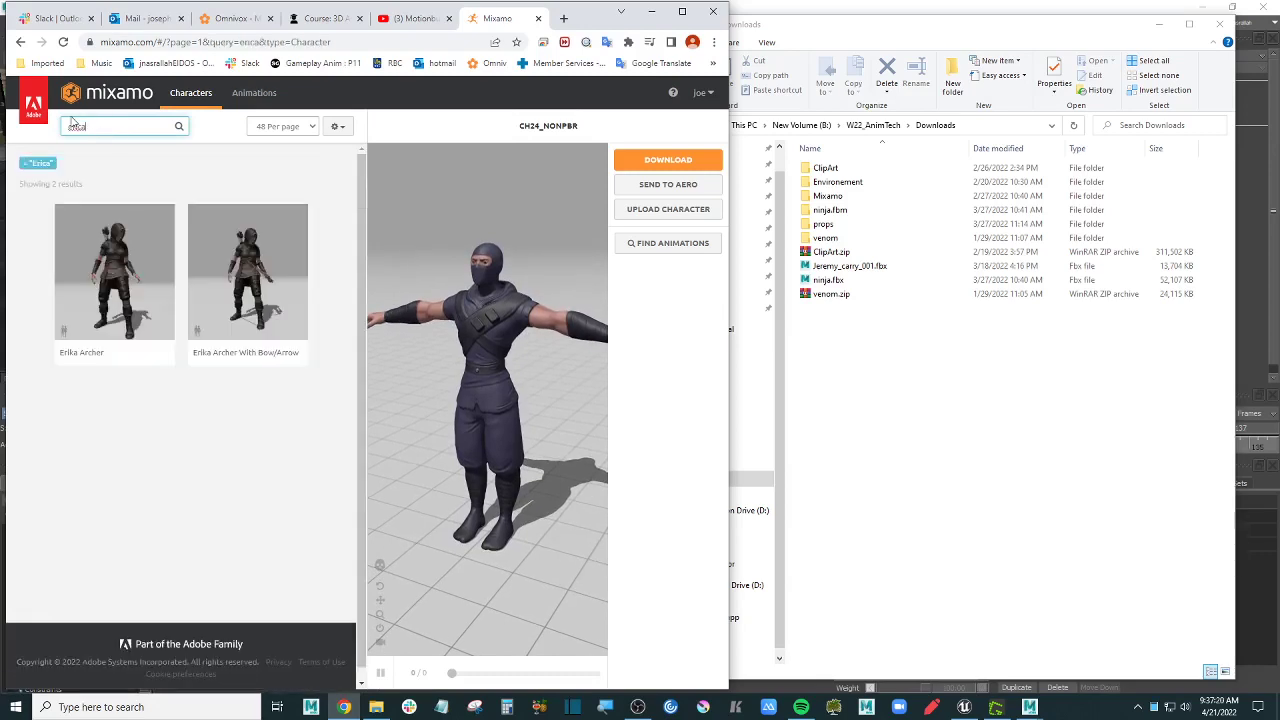
pyautogui.click(120, 257)
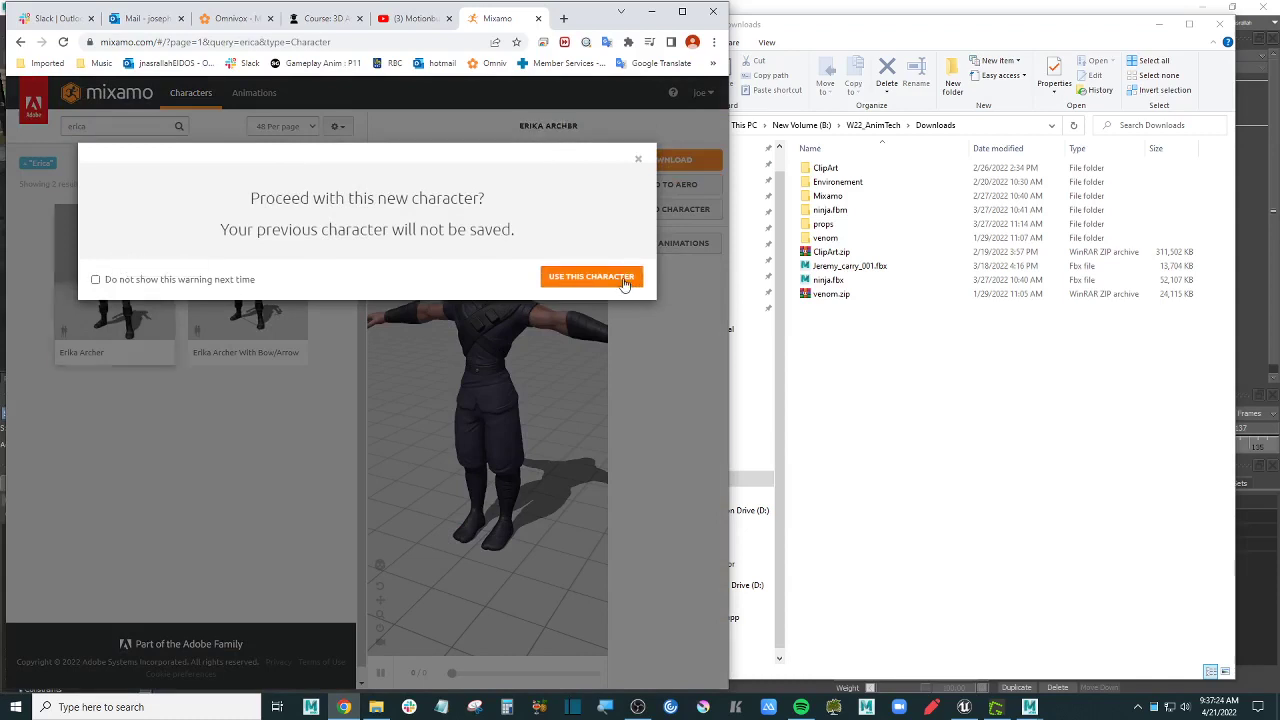
pyautogui.click(624, 282)
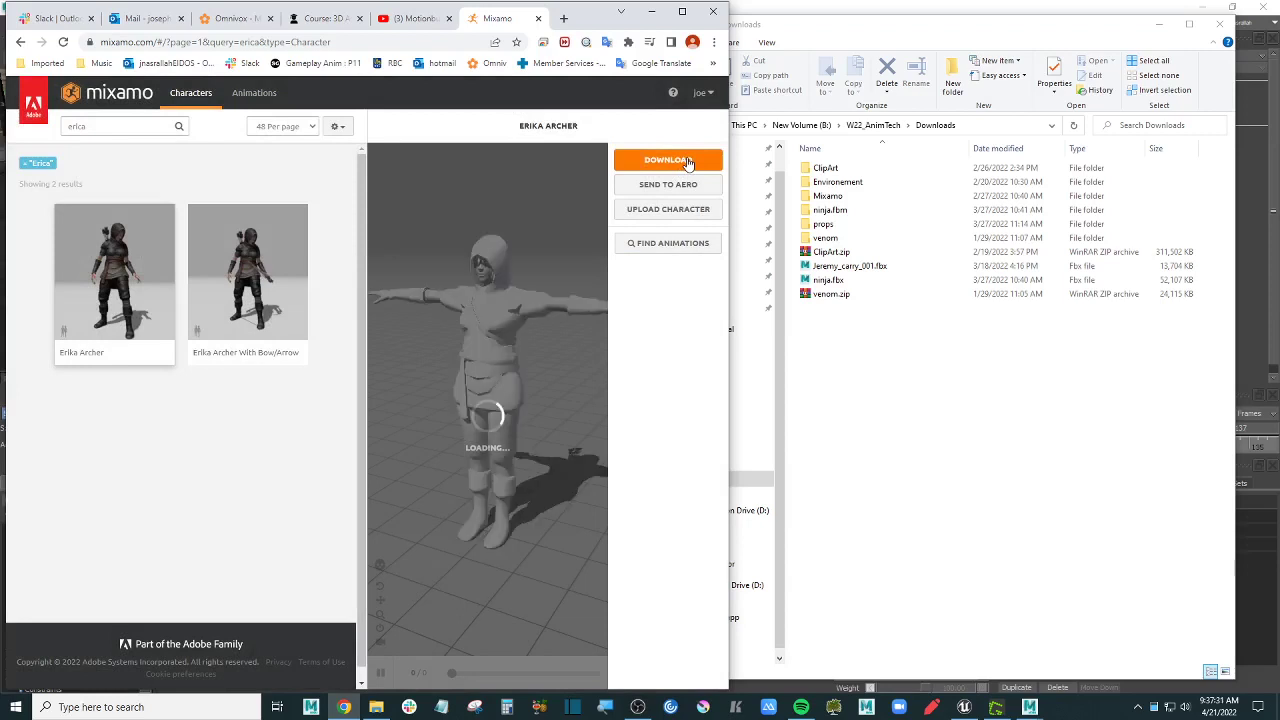
# Step: Download the Erika Archer character as FBX Binary in T-pose
pyautogui.click(687, 161)
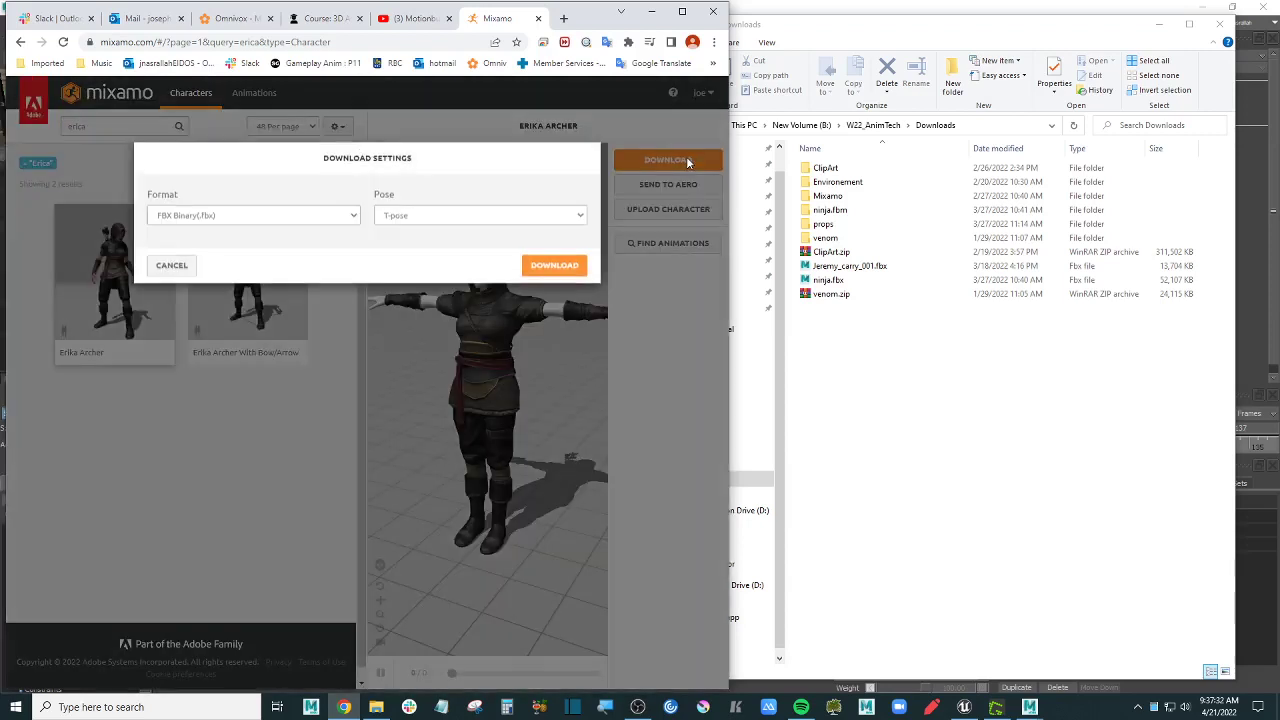
pyautogui.click(555, 267)
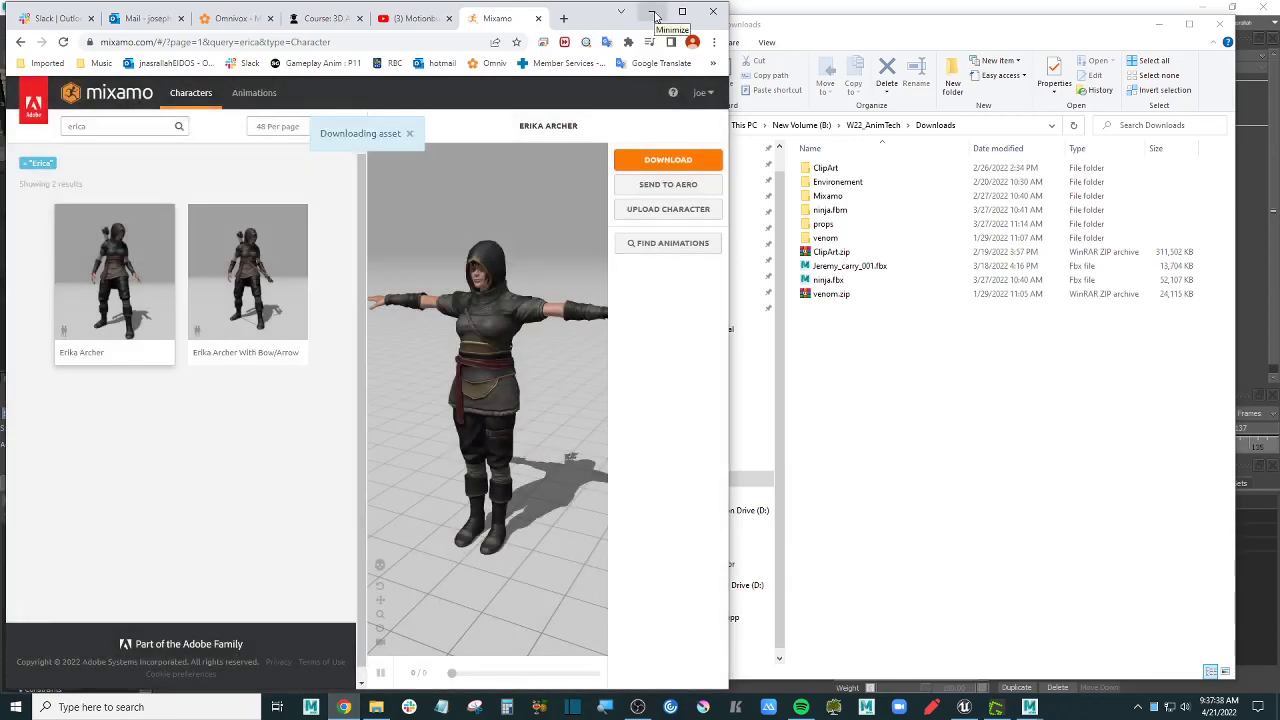
pyautogui.click(1050, 407)
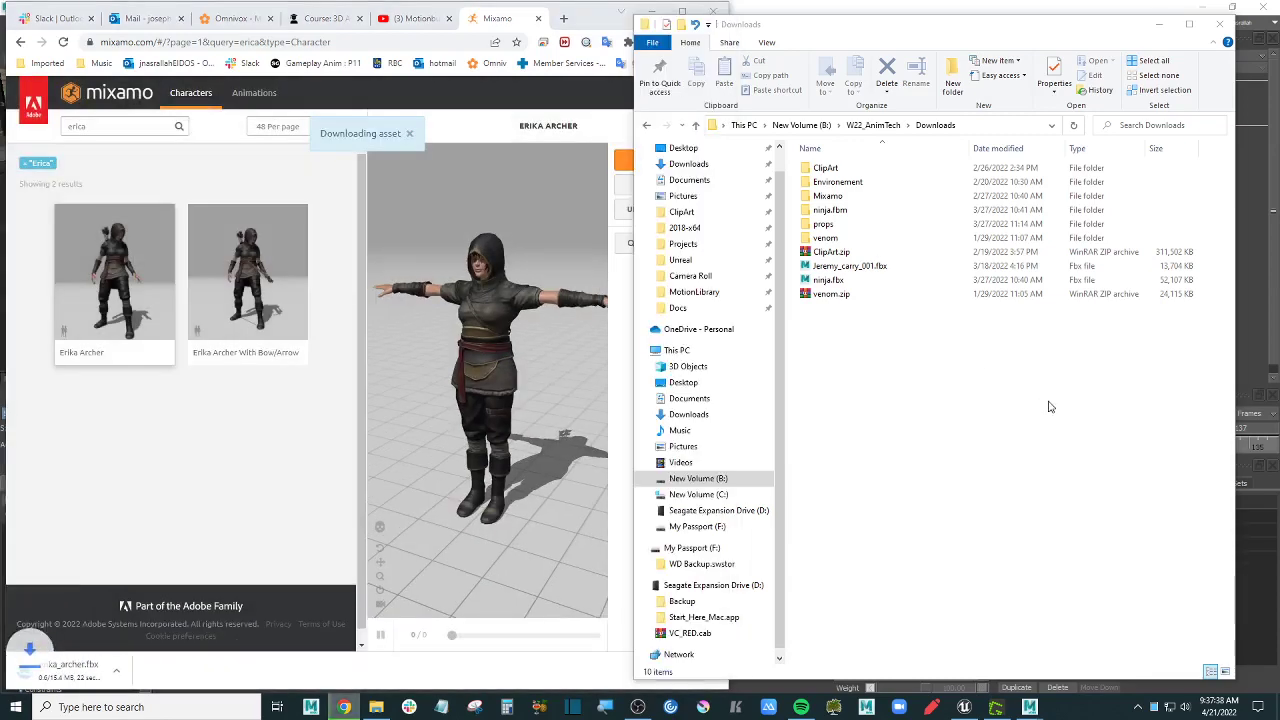
# Step: Try to move the downloaded erika_archer.fbx into the project's Characters folder, cancelling the replacement of the existing file
pyautogui.click(707, 165)
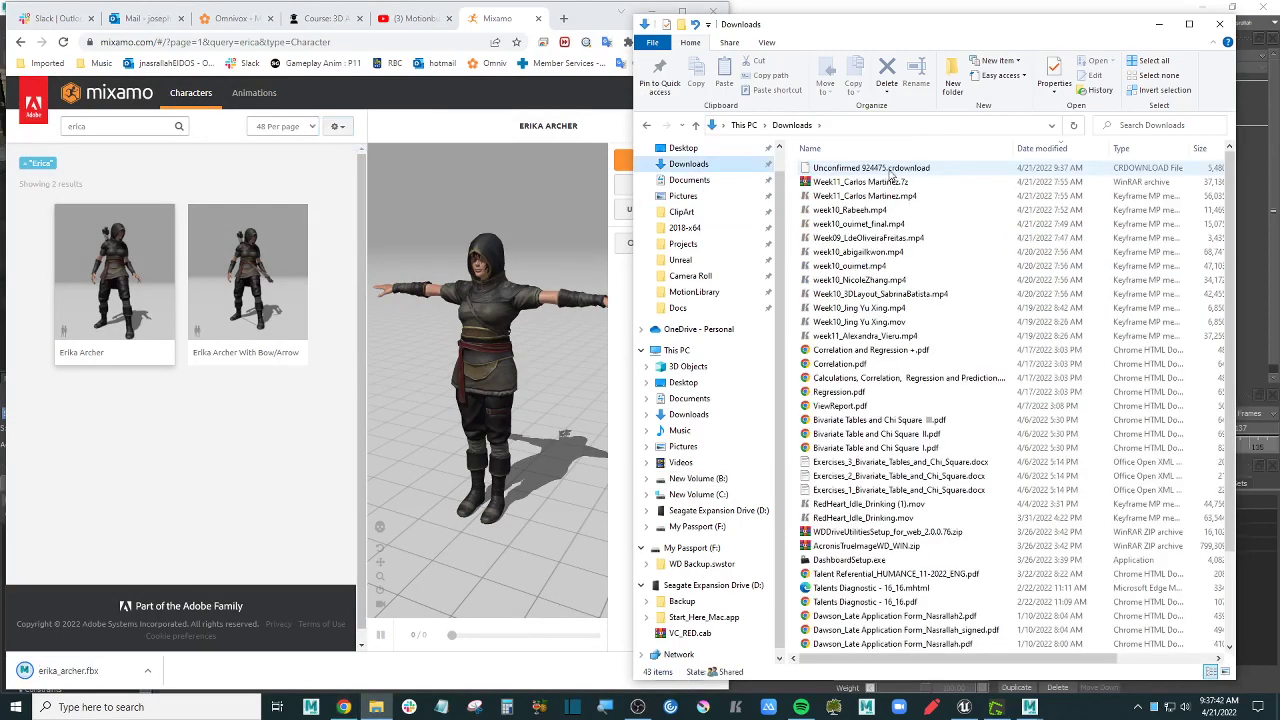
pyautogui.click(889, 183)
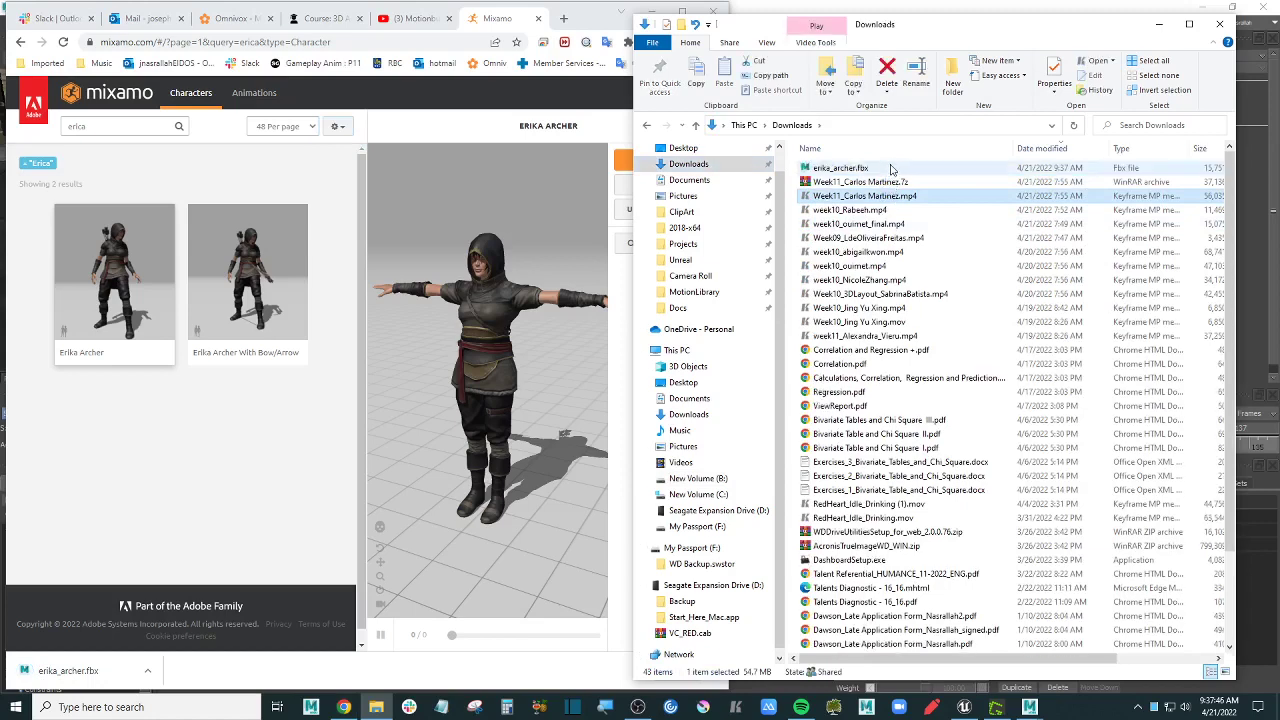
pyautogui.click(887, 169)
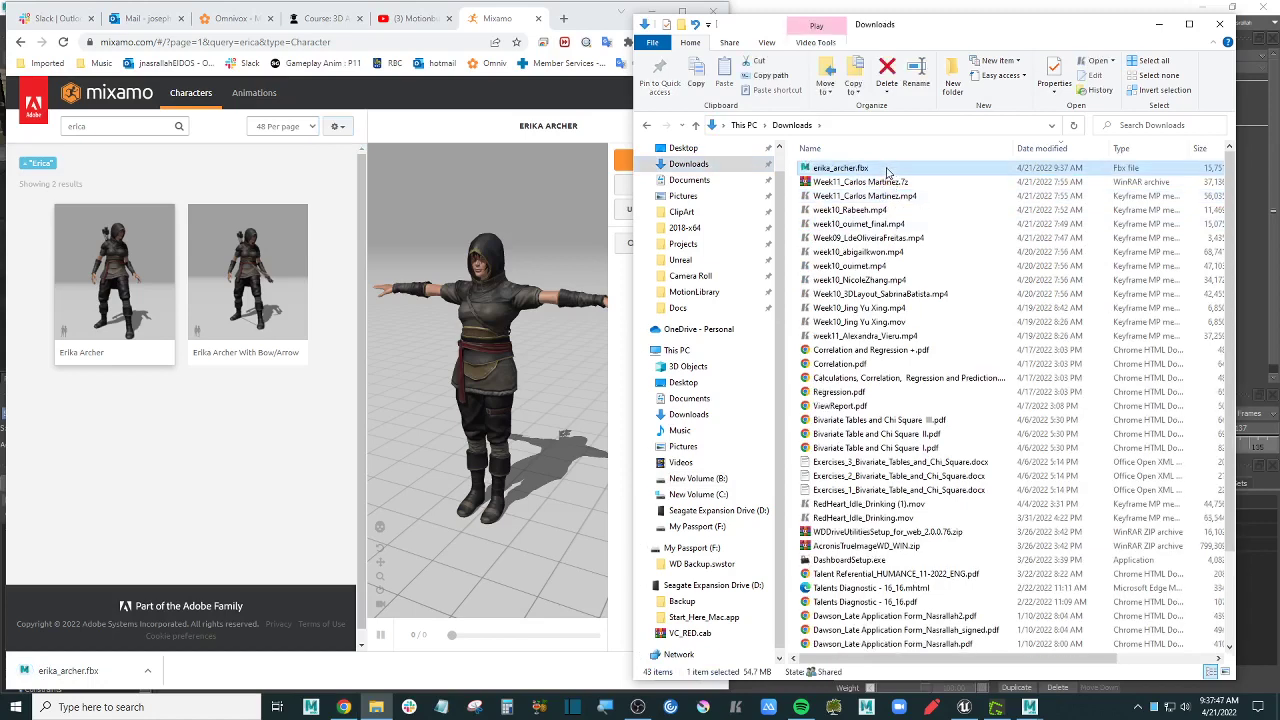
pyautogui.click(648, 126)
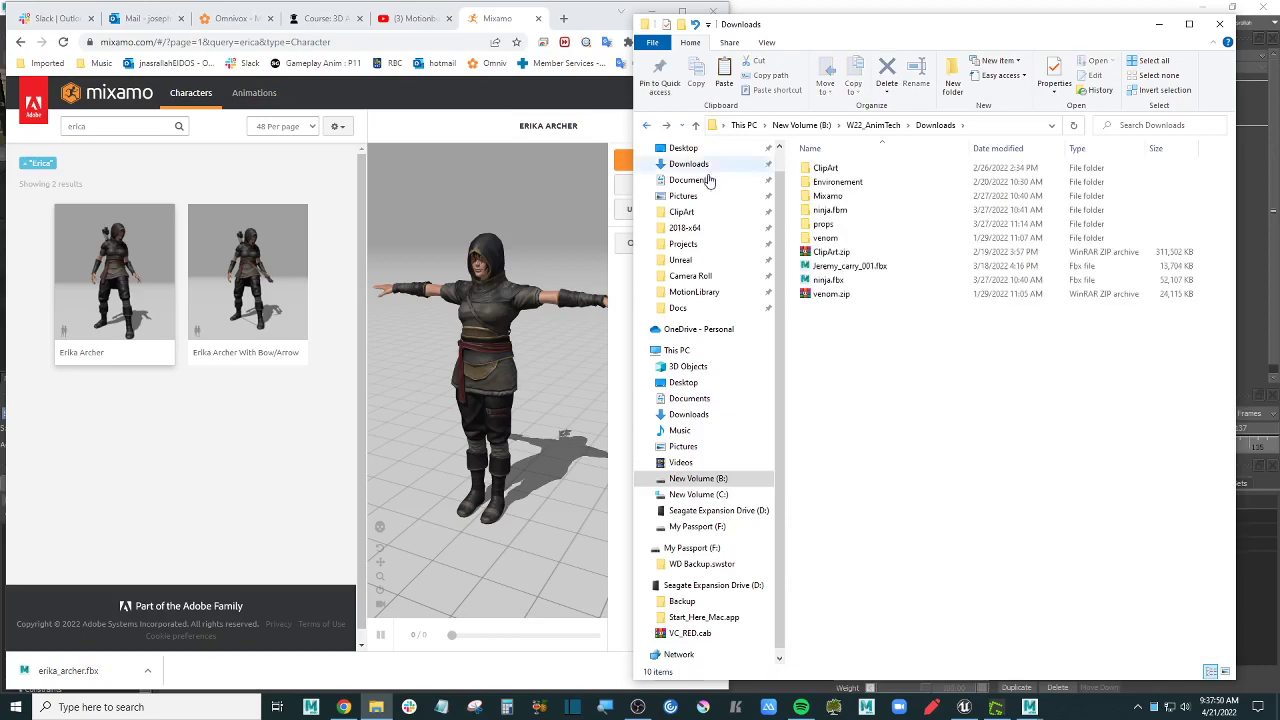
pyautogui.click(873, 125)
pyautogui.doubleClick(864, 184)
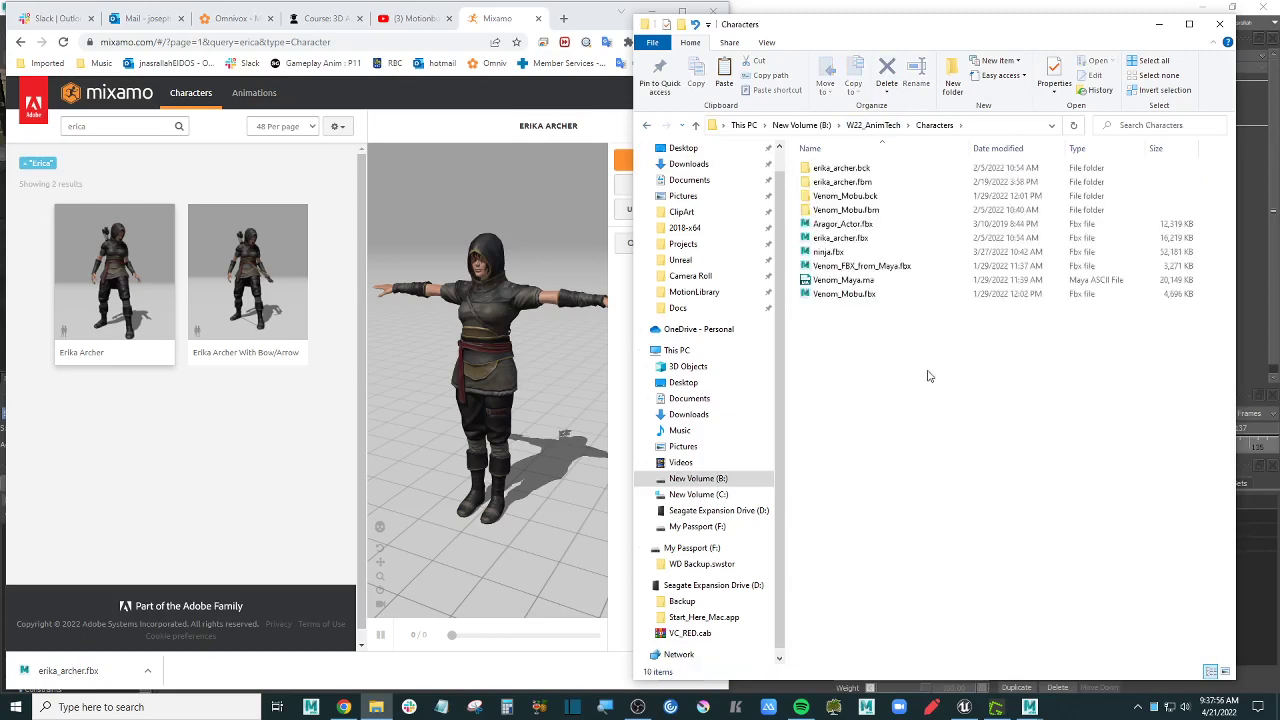
pyautogui.hotkey('ctrl', 'v')
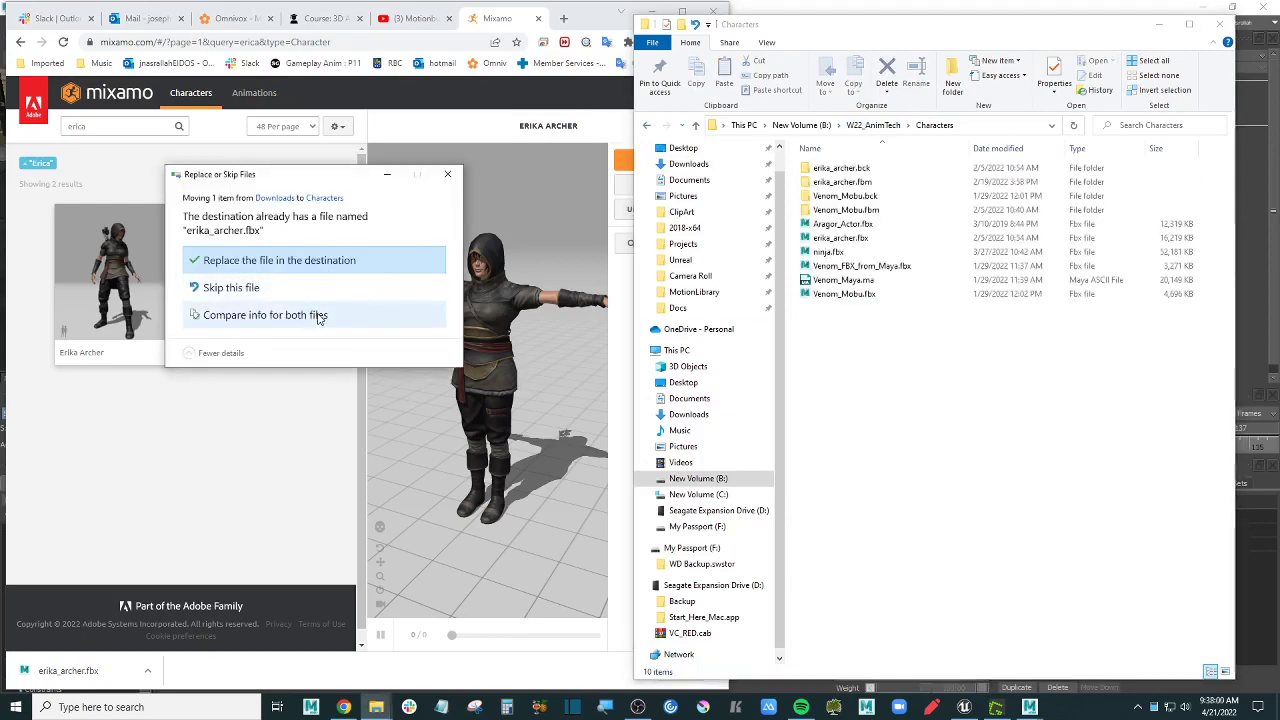
pyautogui.click(450, 176)
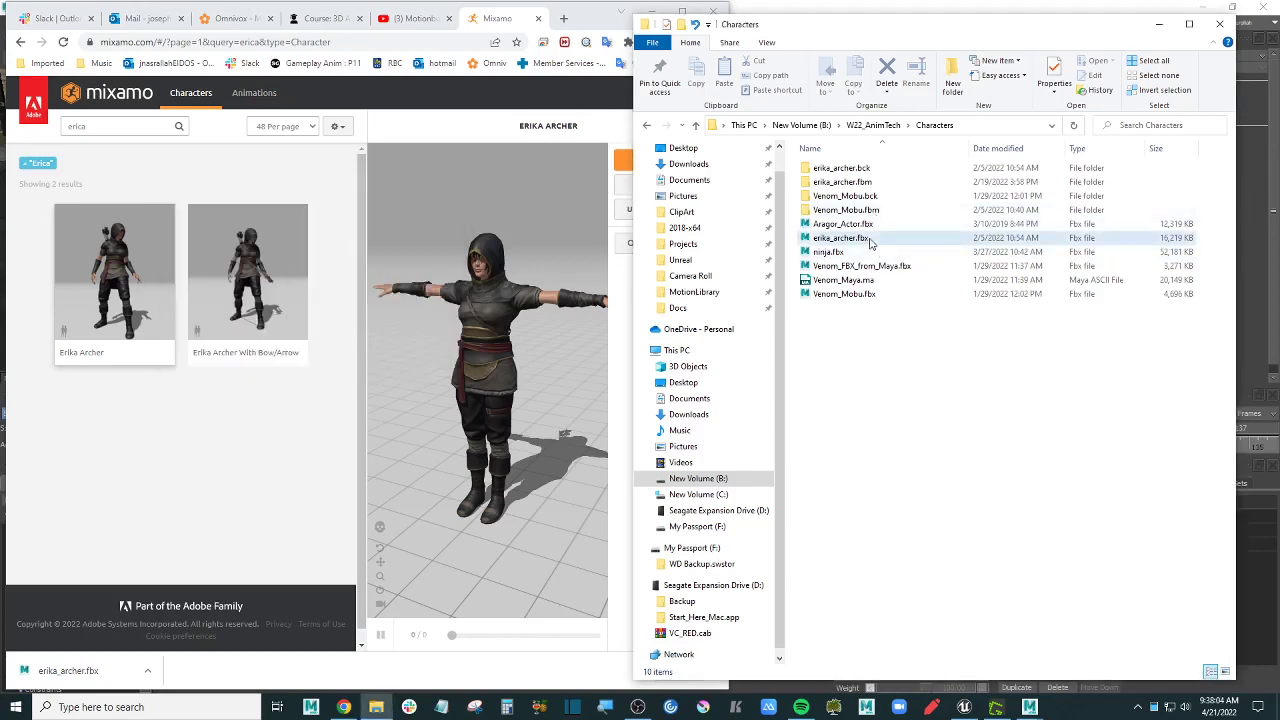
# Step: Rename the old erika_archer.fbx in the Characters folder to erika.fbx
pyautogui.click(870, 241)
pyautogui.click(852, 240)
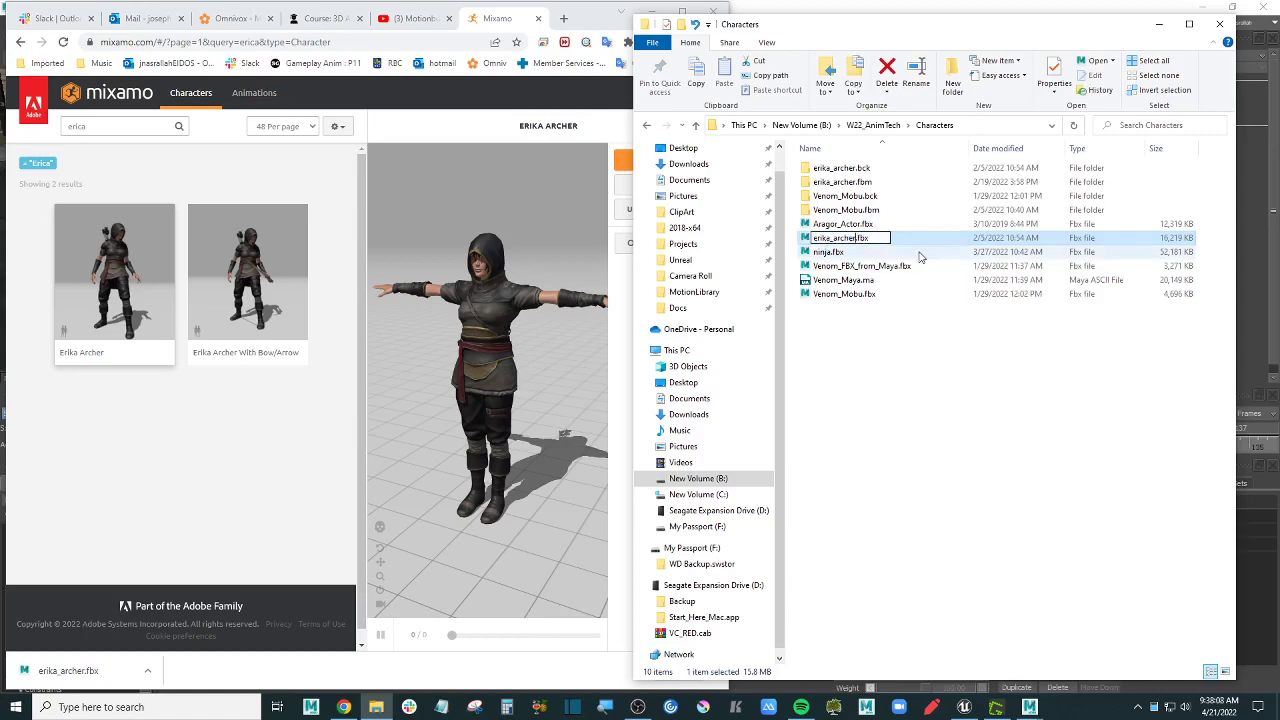
pyautogui.press('BackSpace')
pyautogui.press('BackSpace')
pyautogui.press('BackSpace')
pyautogui.press('BackSpace')
pyautogui.press('BackSpace')
pyautogui.press('BackSpace')
pyautogui.press('BackSpace')
pyautogui.press('Return')
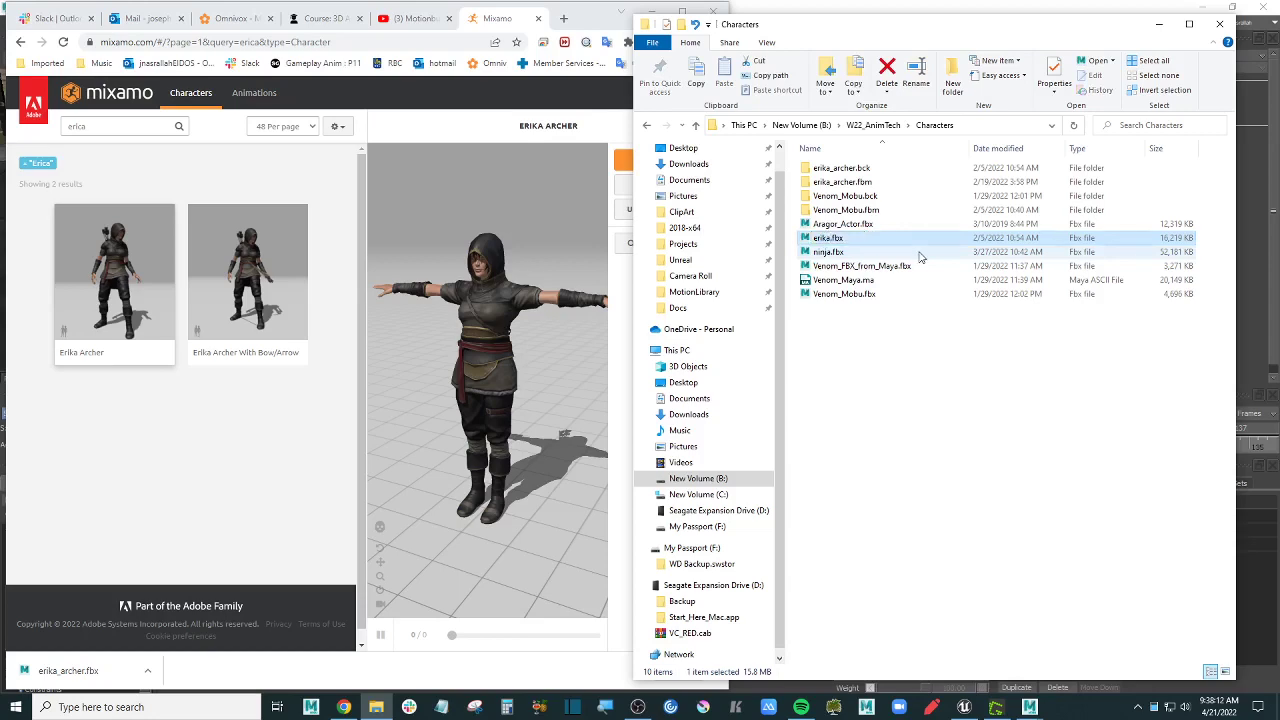
pyautogui.click(921, 408)
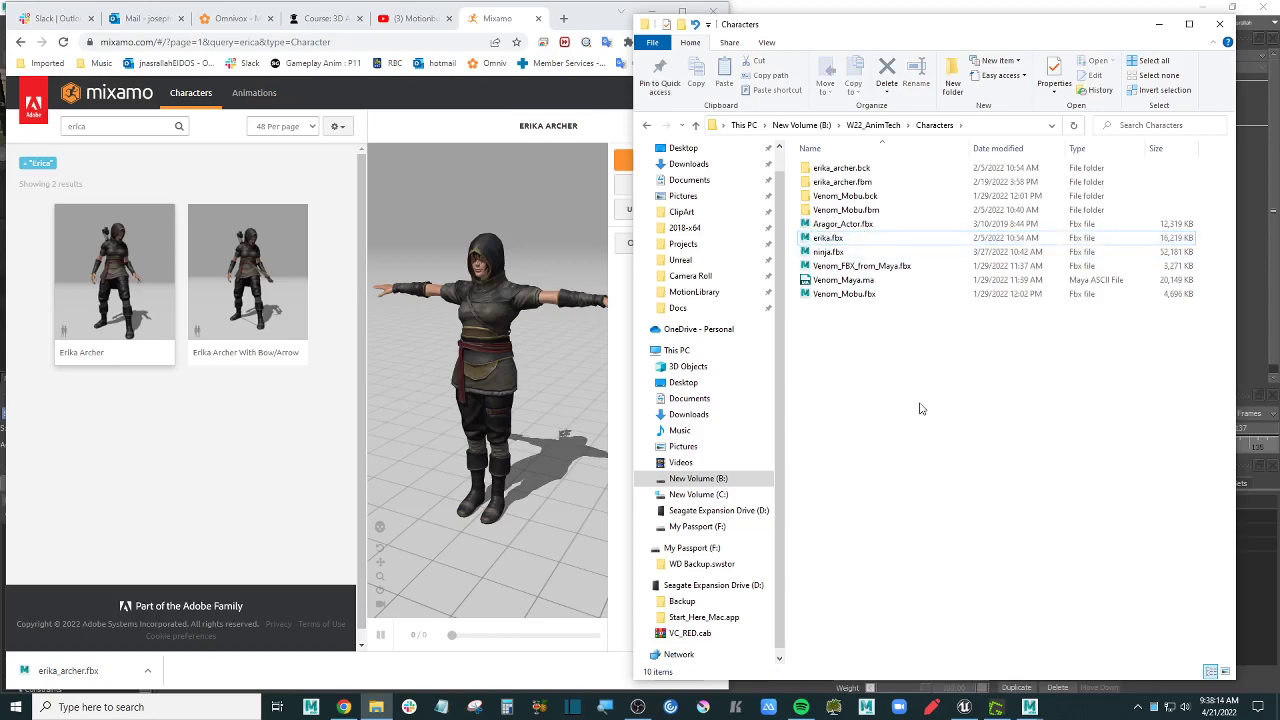
# Step: Move the newly downloaded erika_archer.fbx from the system Downloads folder into the project's Characters folder
pyautogui.click(689, 179)
pyautogui.click(689, 163)
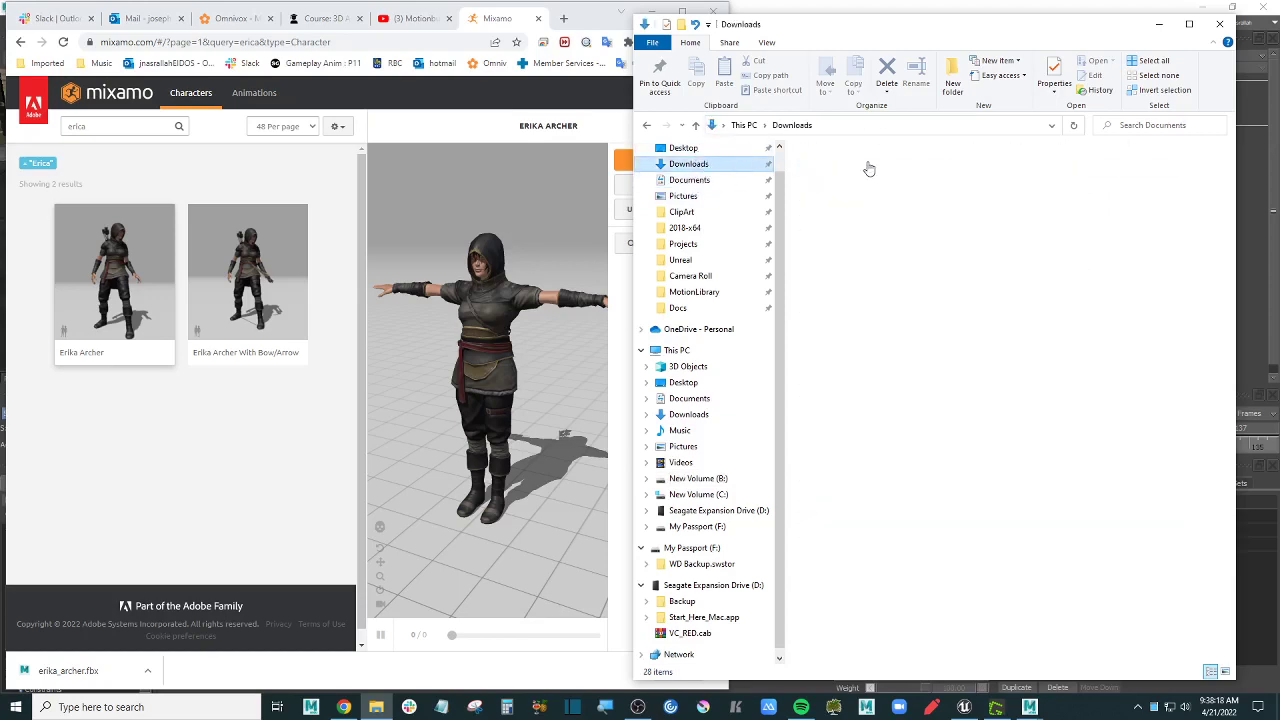
pyautogui.click(868, 169)
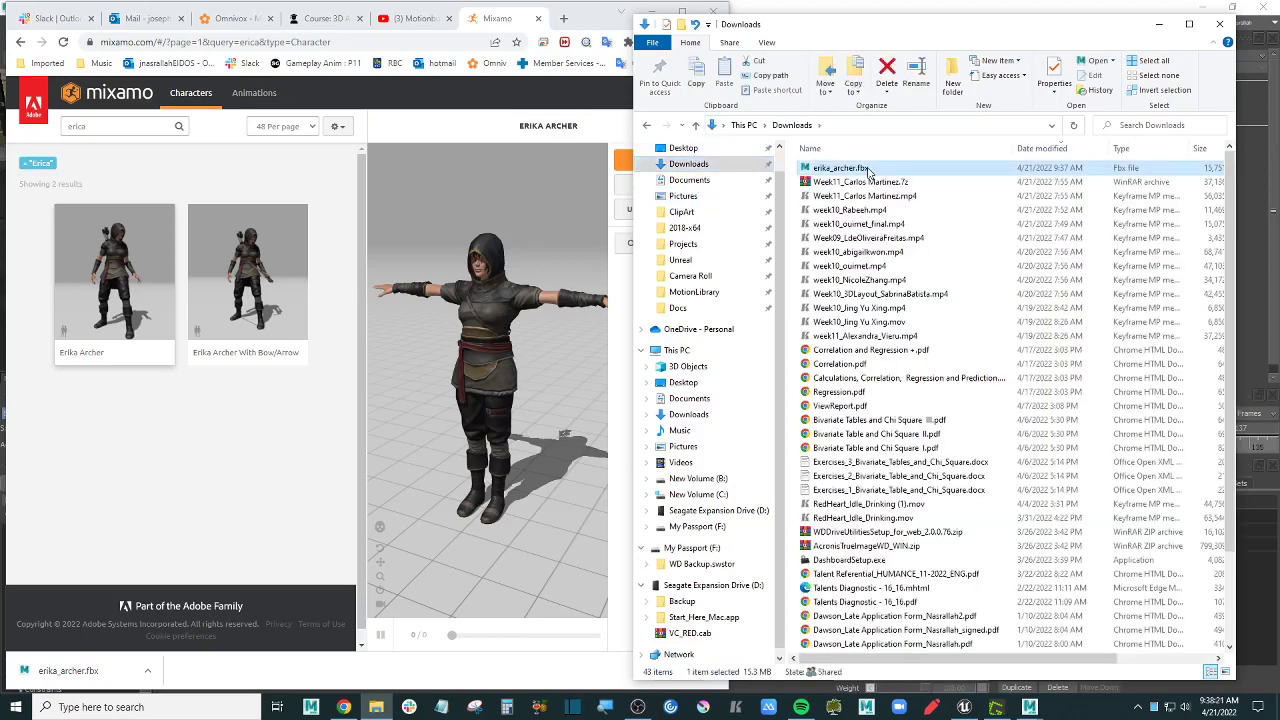
pyautogui.click(645, 127)
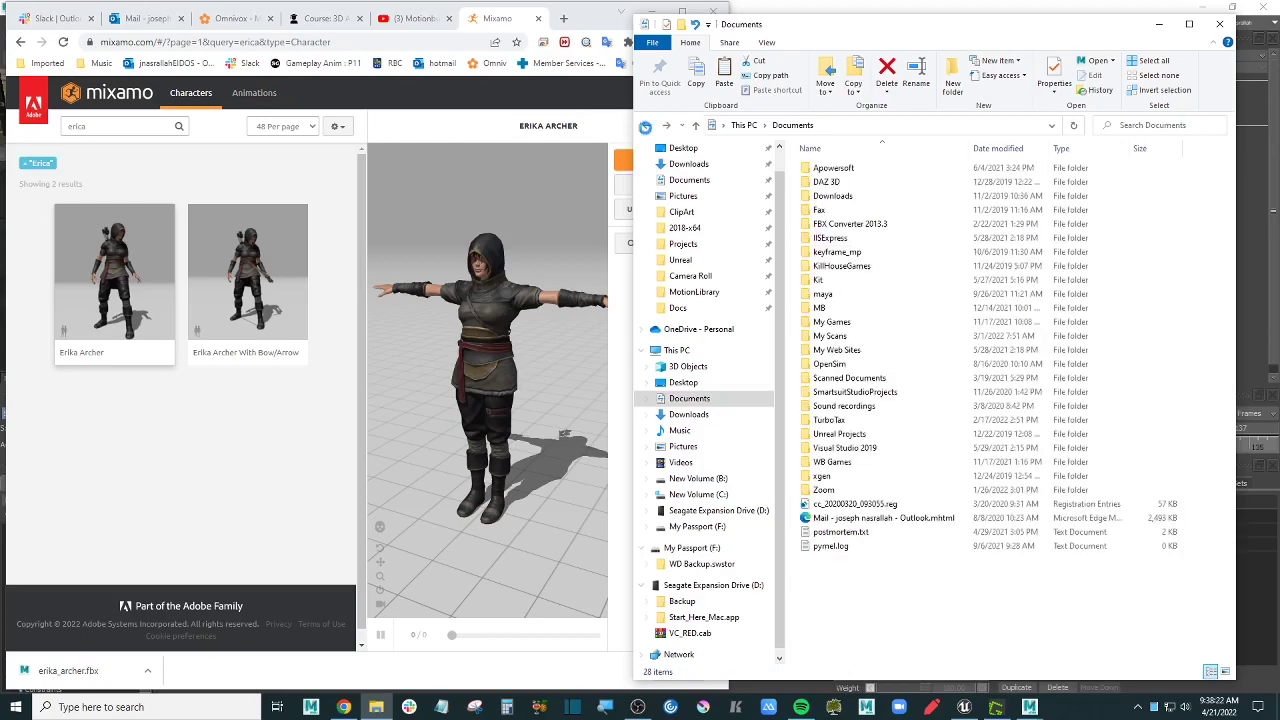
pyautogui.click(645, 127)
pyautogui.hotkey('ctrl', 'v')
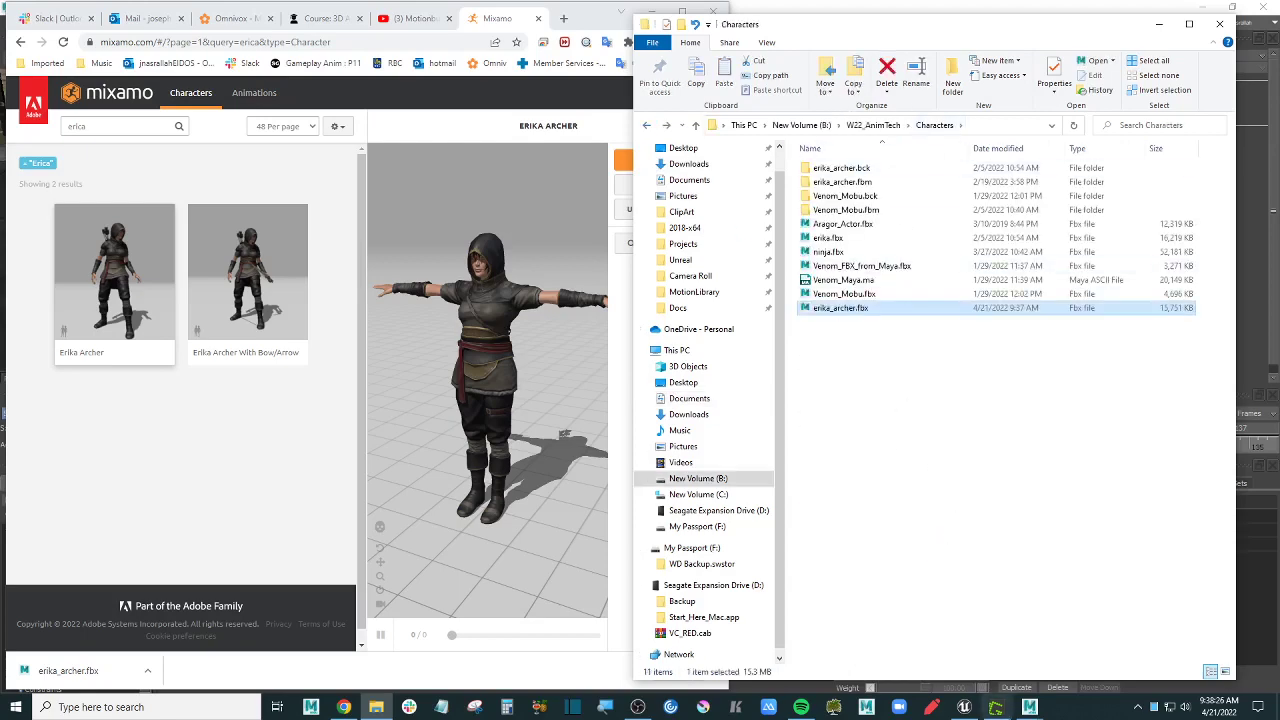
# Step: Open erika_archer.fbx from the Characters folder with all takes in the second MotionBuilder session, then maximize its window and enlarge the viewer
pyautogui.click(1030, 708)
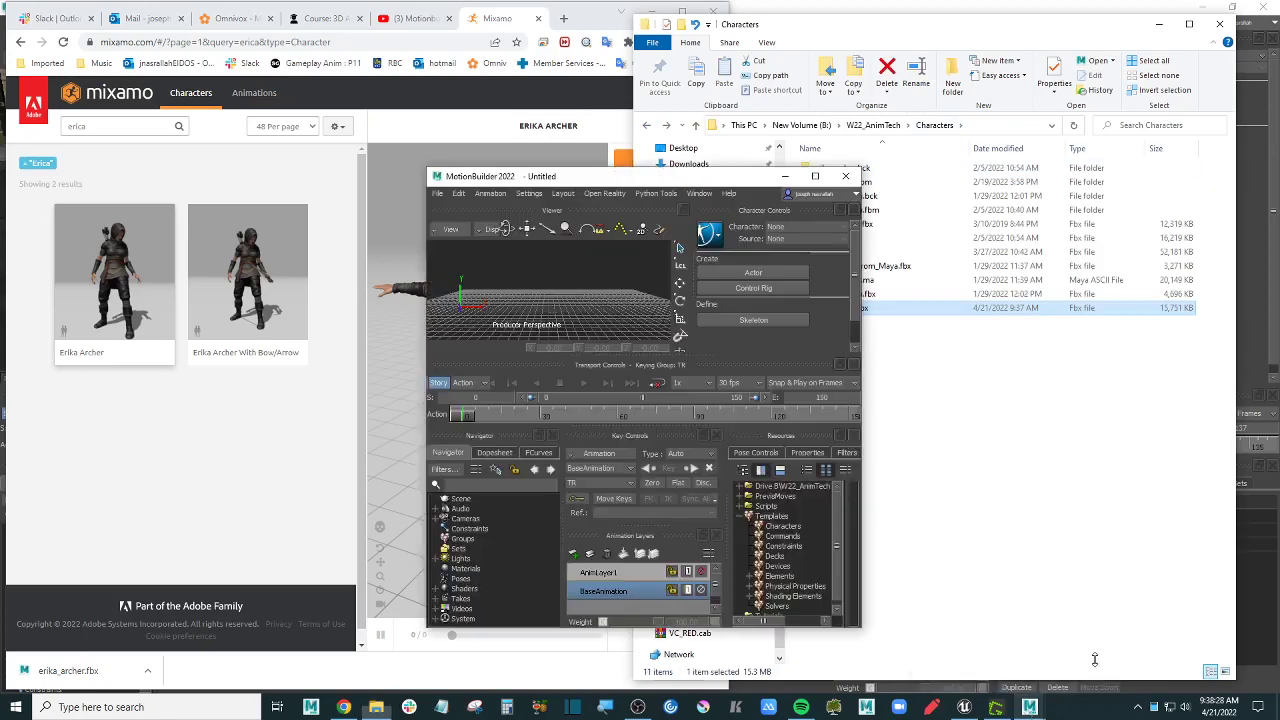
pyautogui.moveTo(661, 173); pyautogui.dragTo(490, 165)
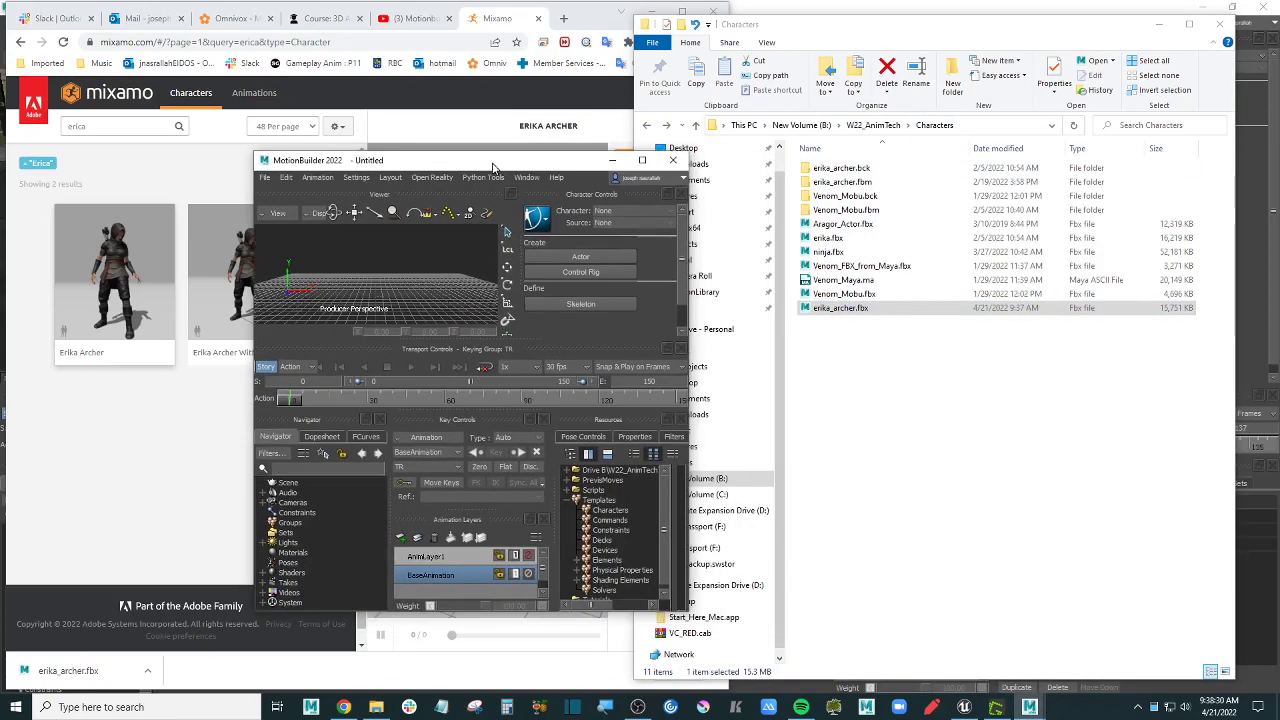
pyautogui.moveTo(840, 308); pyautogui.dragTo(386, 272)
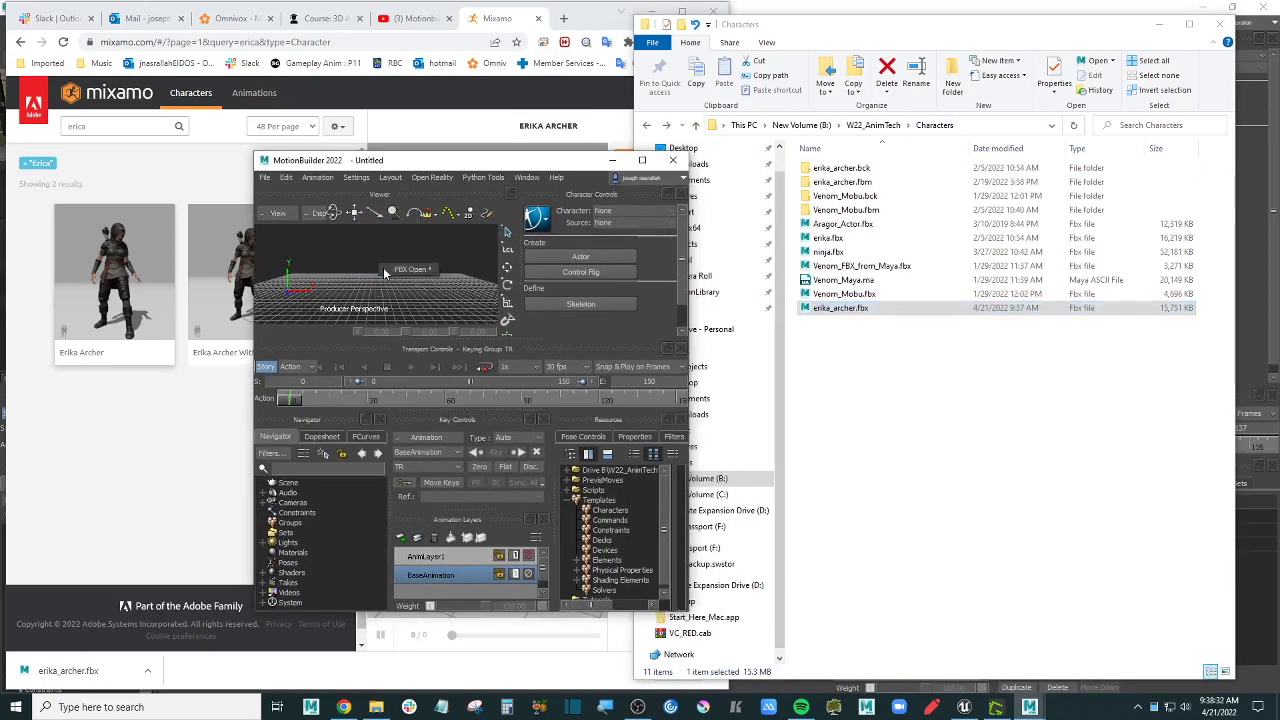
pyautogui.moveTo(412, 270)
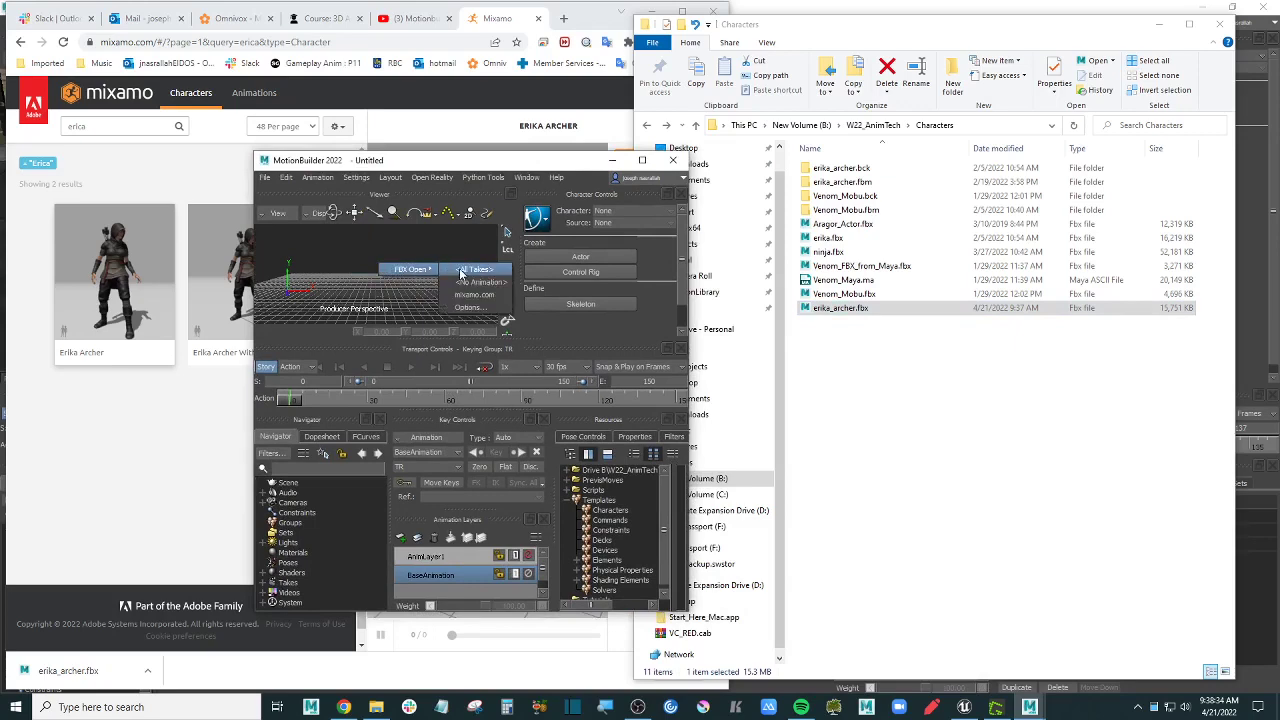
pyautogui.click(463, 271)
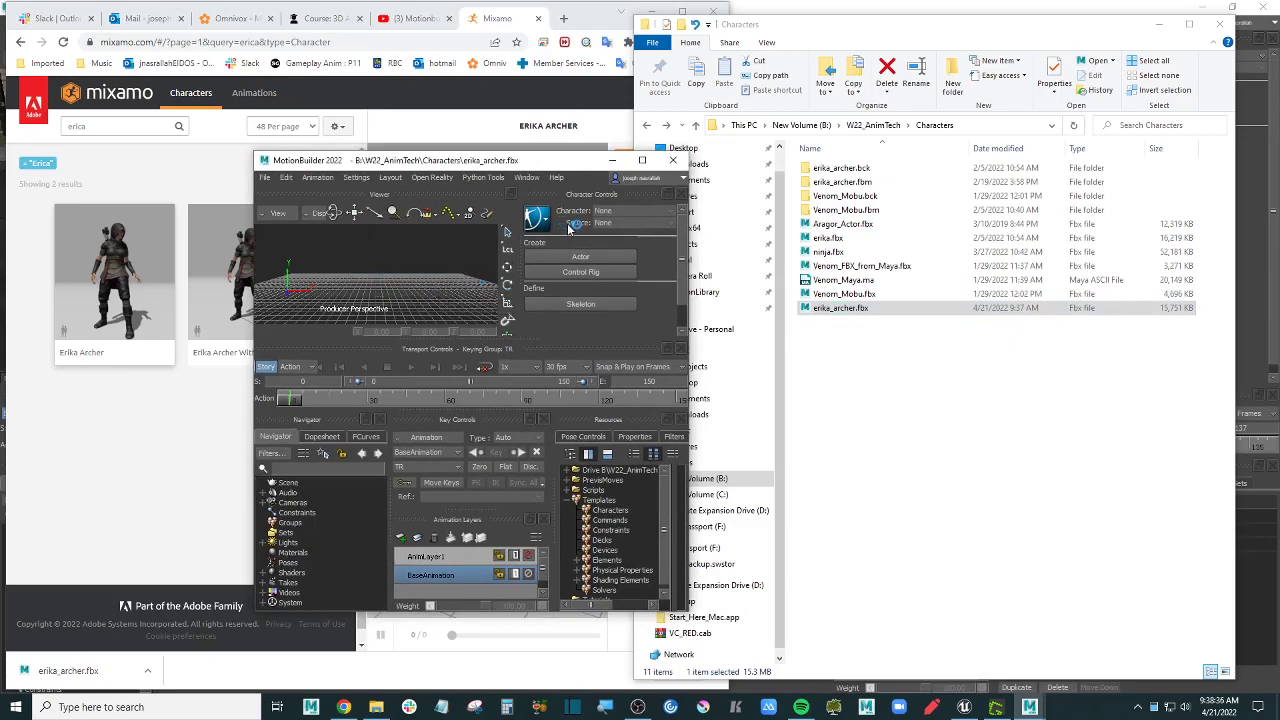
pyautogui.click(642, 160)
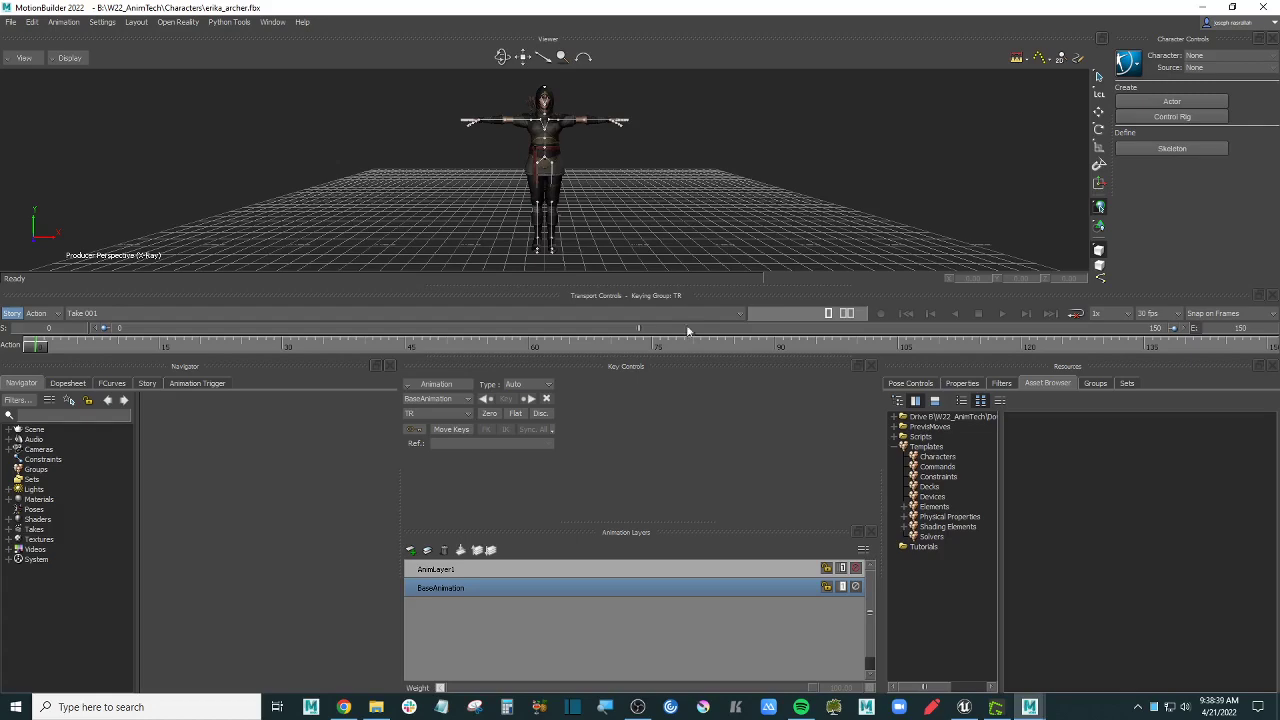
pyautogui.moveTo(687, 285); pyautogui.dragTo(683, 421)
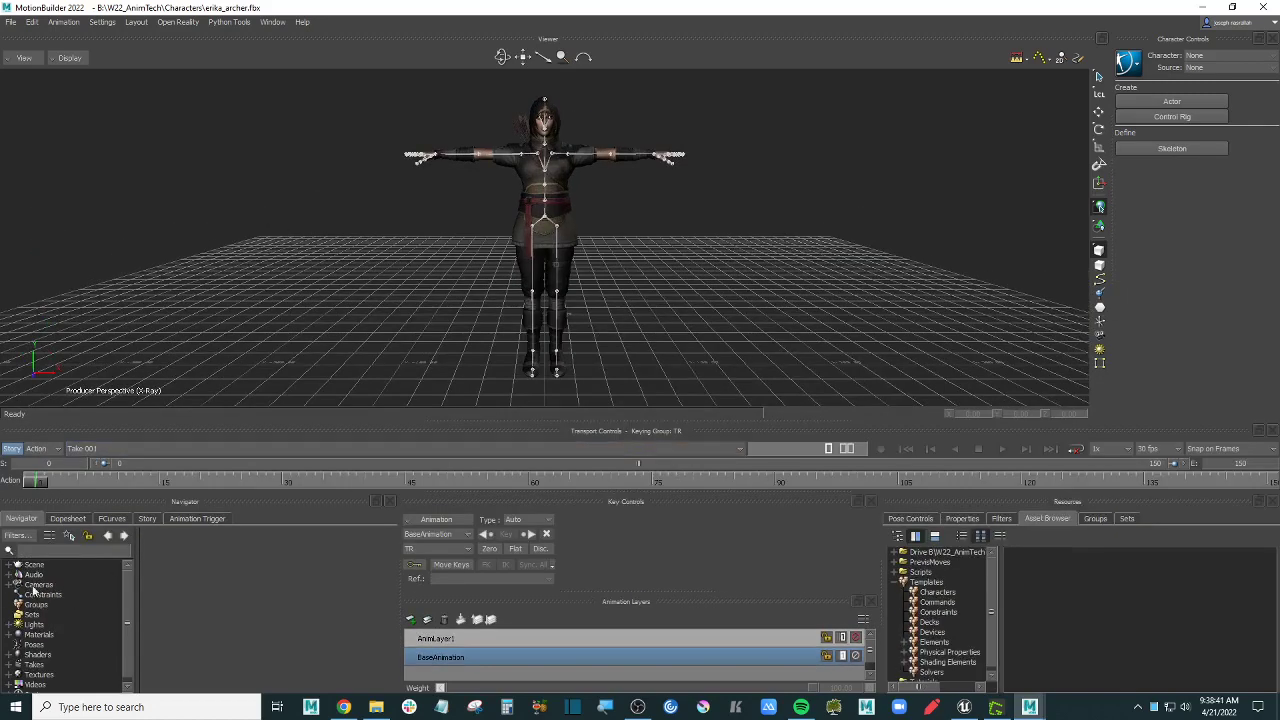
# Step: Expand the scene's Hips and Erika_Archer_Meshes branches to examine the character's skeleton and mesh hierarchy
pyautogui.click(9, 566)
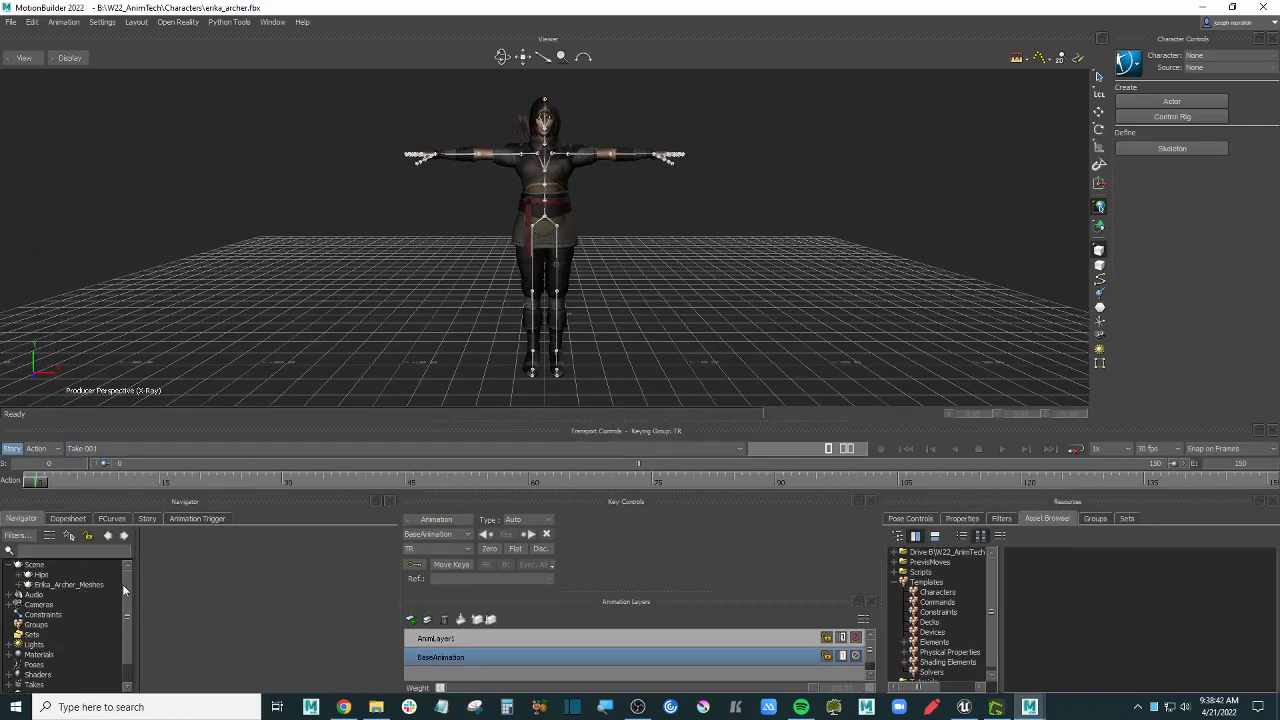
pyautogui.click(56, 586)
pyautogui.click(18, 586)
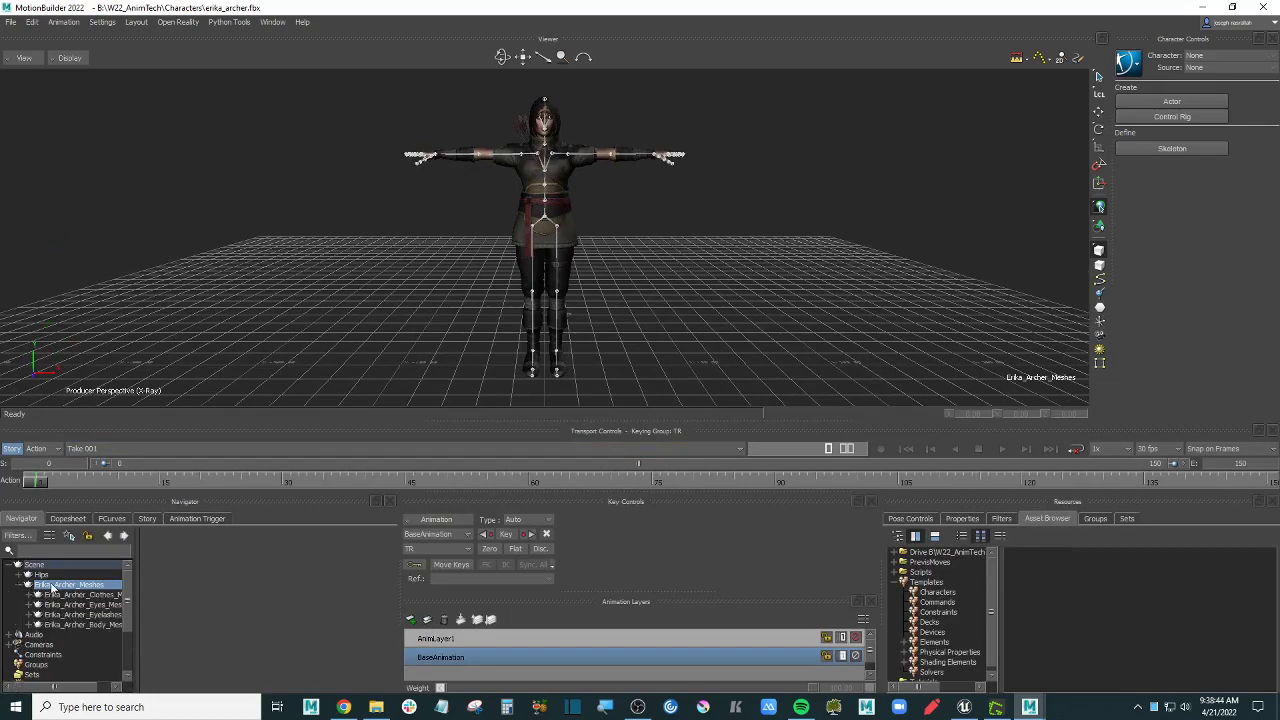
pyautogui.click(43, 576)
pyautogui.click(18, 576)
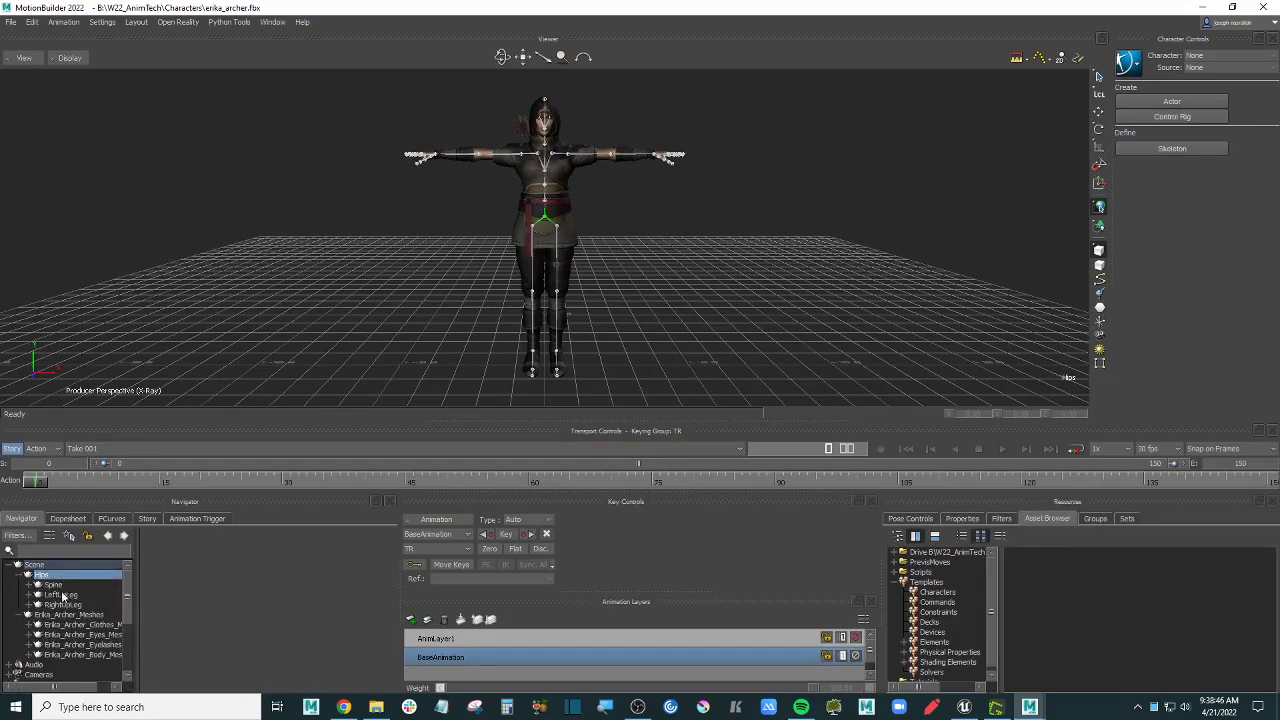
pyautogui.keyDown('ctrl'); pyautogui.keyDown('shift'); pyautogui.moveTo(656, 246); pyautogui.dragTo(715, 287); pyautogui.keyUp('shift'); pyautogui.keyUp('ctrl')
pyautogui.click(724, 280)
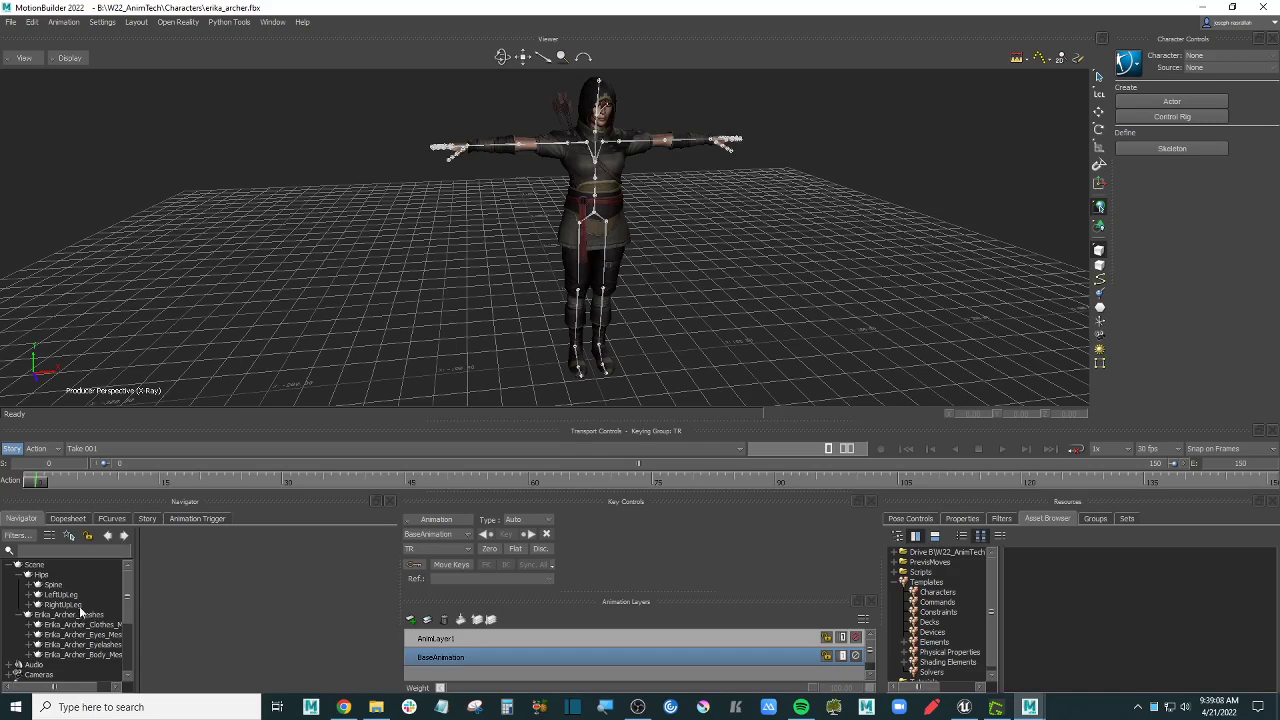
pyautogui.keyDown('ctrl'); pyautogui.keyDown('shift'); pyautogui.moveTo(776, 247); pyautogui.dragTo(561, 342); pyautogui.keyUp('shift'); pyautogui.keyUp('ctrl')
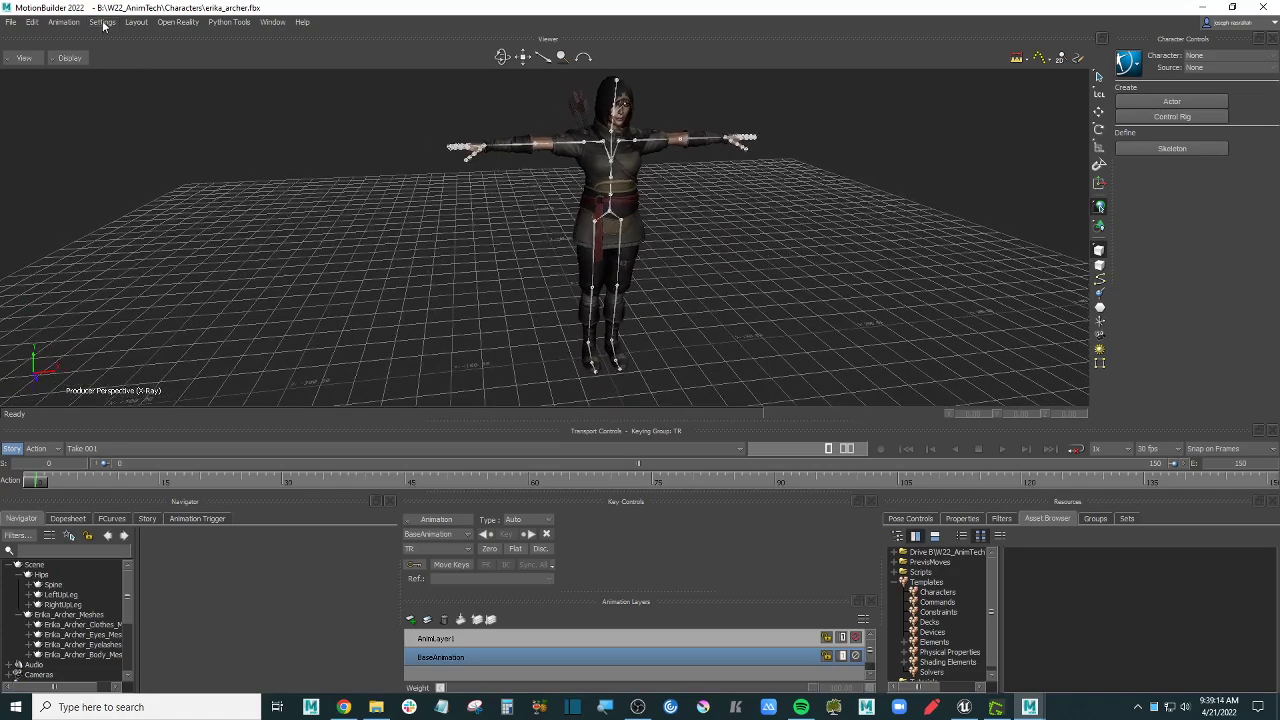
# Step: Select the whole skeleton by selecting all branches under Hips
pyautogui.click(42, 575)
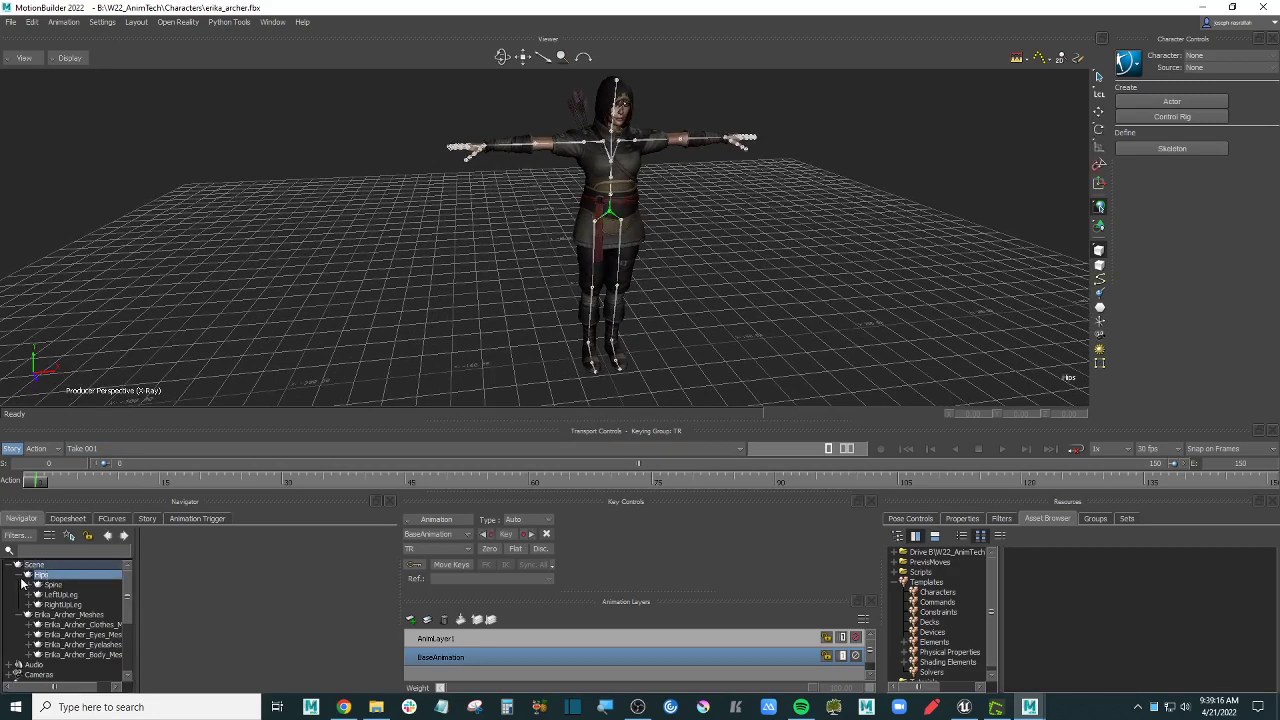
pyautogui.click(27, 576)
pyautogui.click(22, 584)
pyautogui.click(20, 584)
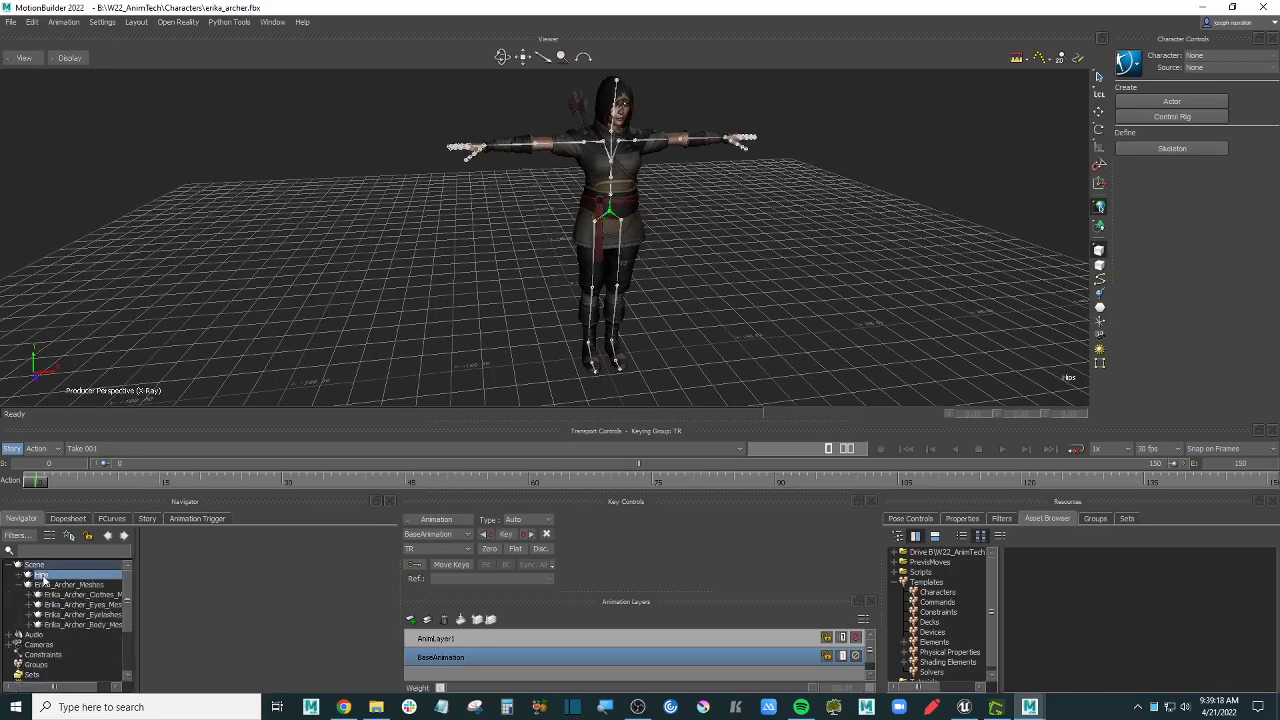
pyautogui.rightClick(54, 577)
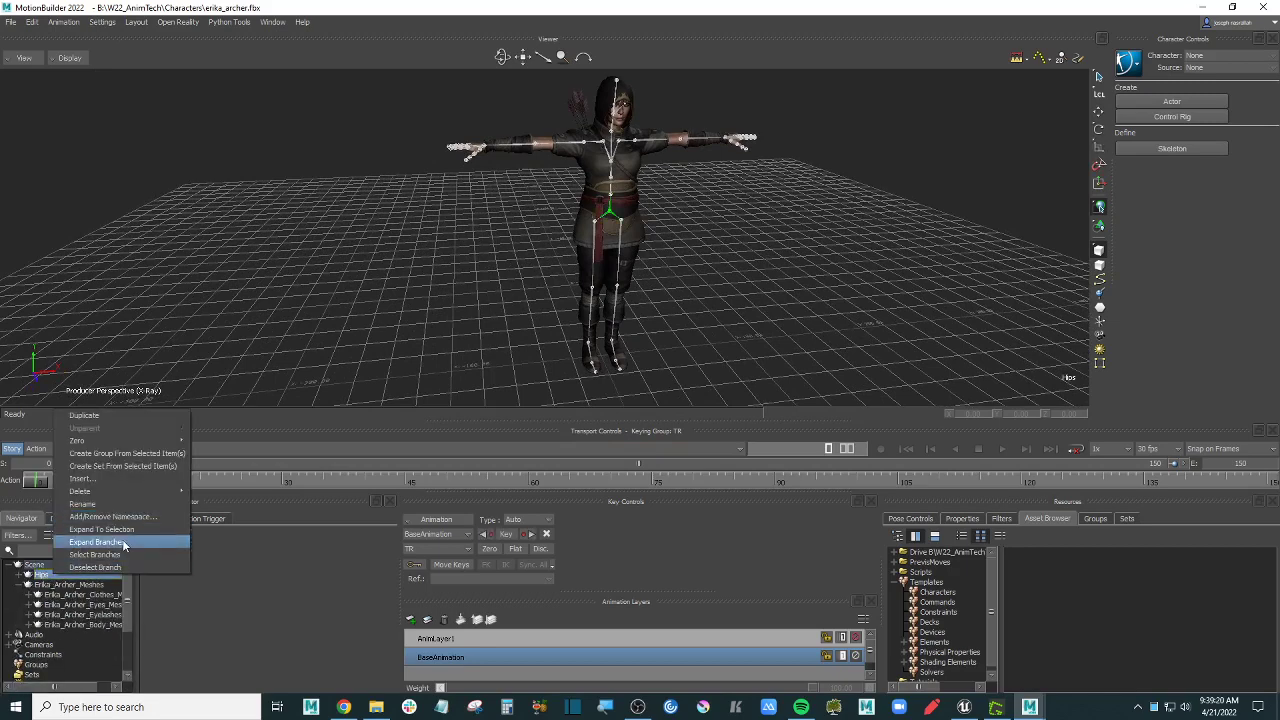
pyautogui.click(108, 537)
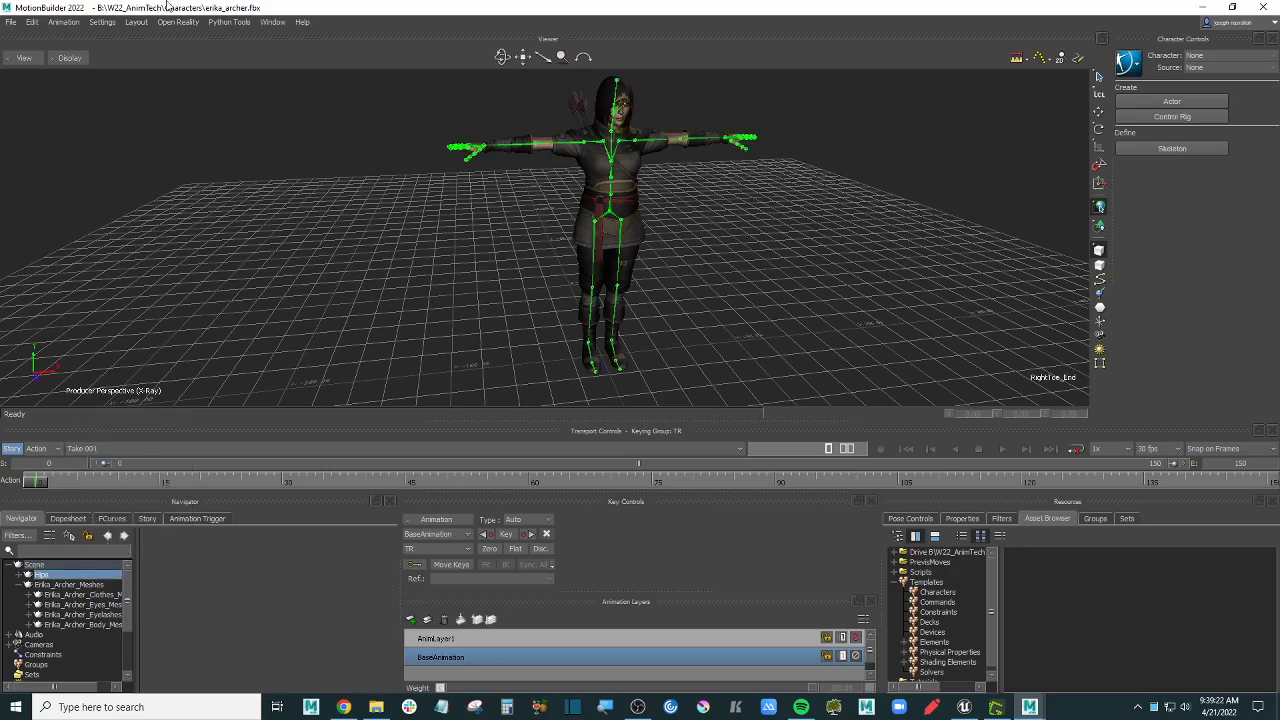
# Step: Open the Add/Remove Namespace dialog for the selected skeleton and review its Remove, Replace and Add modes
pyautogui.click(102, 24)
pyautogui.moveTo(231, 20)
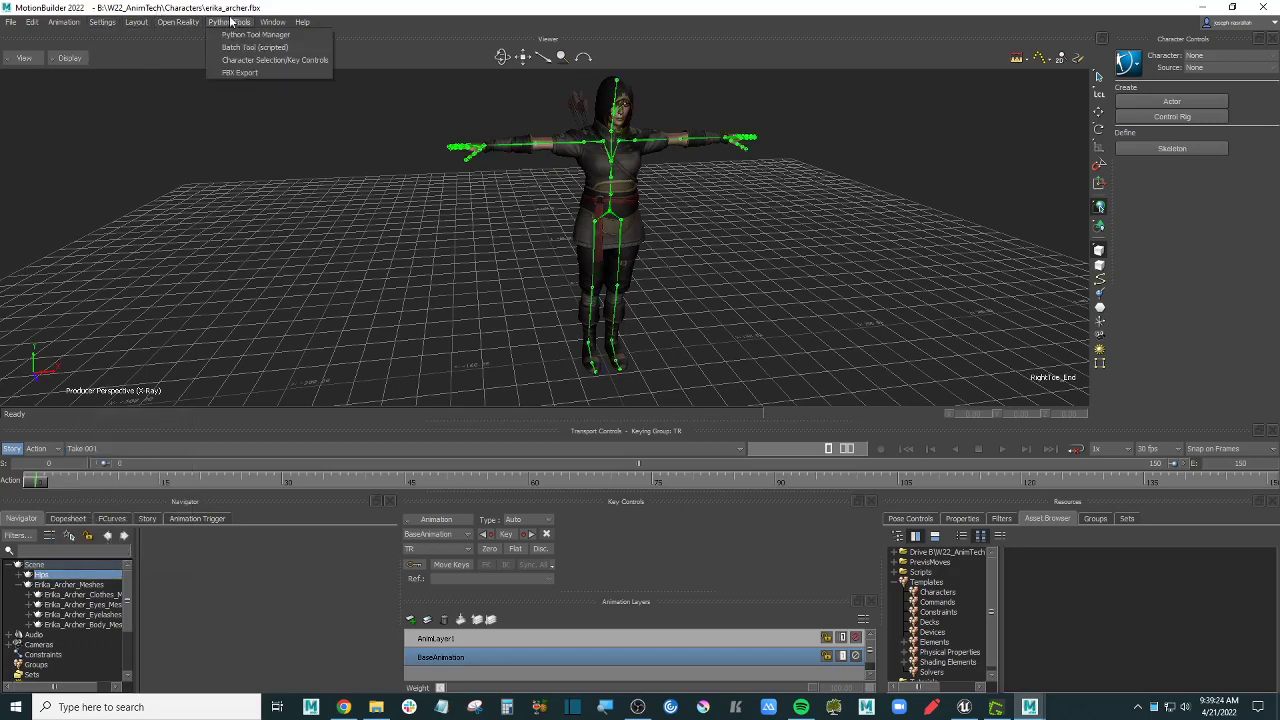
pyautogui.moveTo(105, 24)
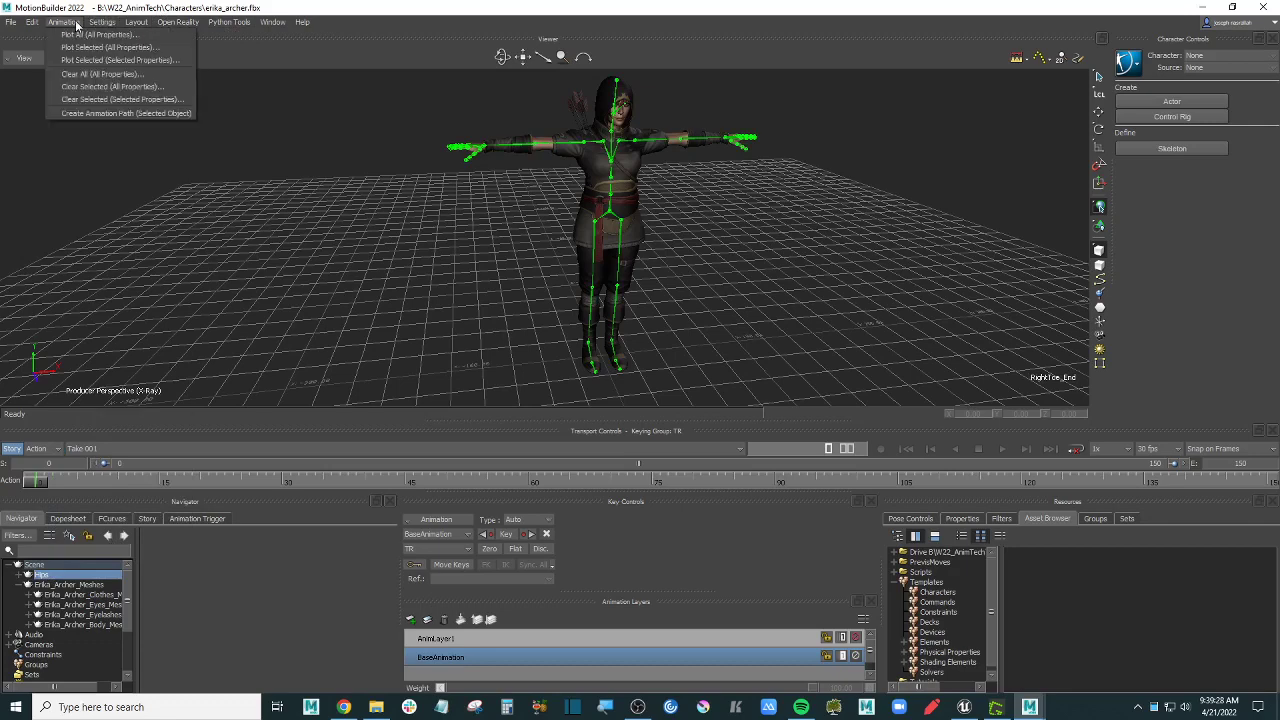
pyautogui.moveTo(33, 24)
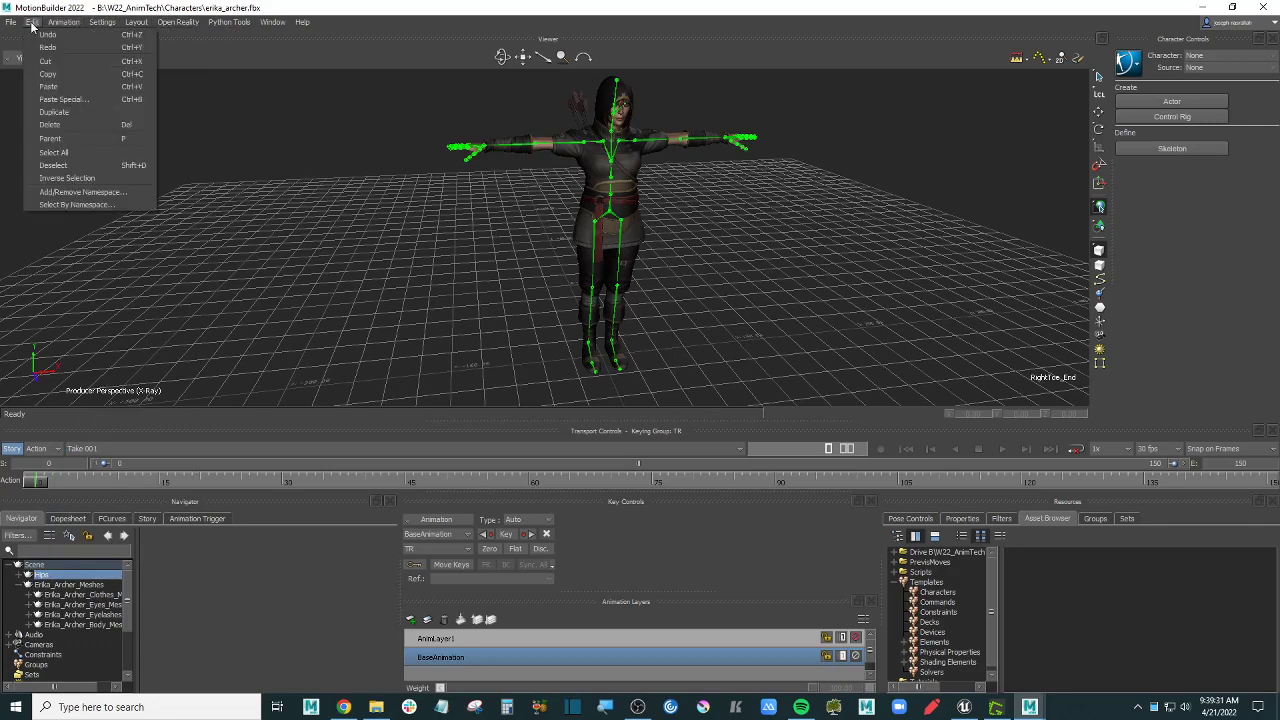
pyautogui.click(118, 193)
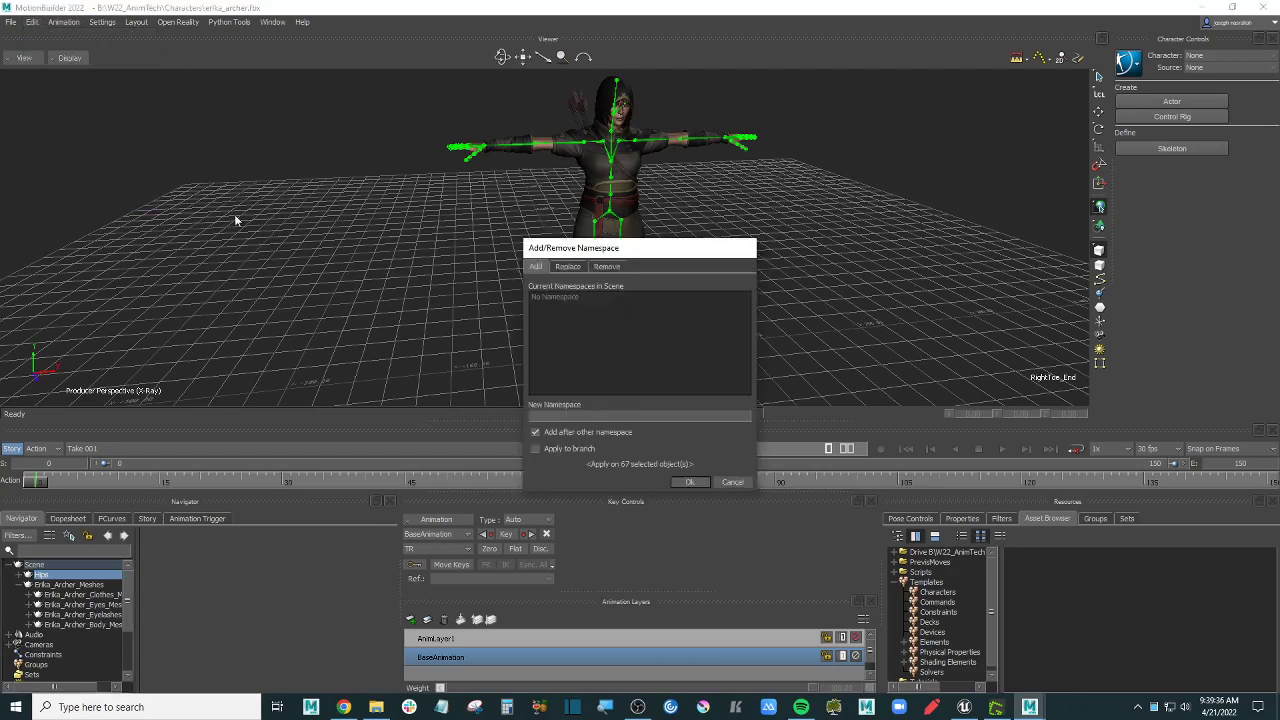
pyautogui.moveTo(607, 254); pyautogui.dragTo(581, 250)
pyautogui.click(589, 262)
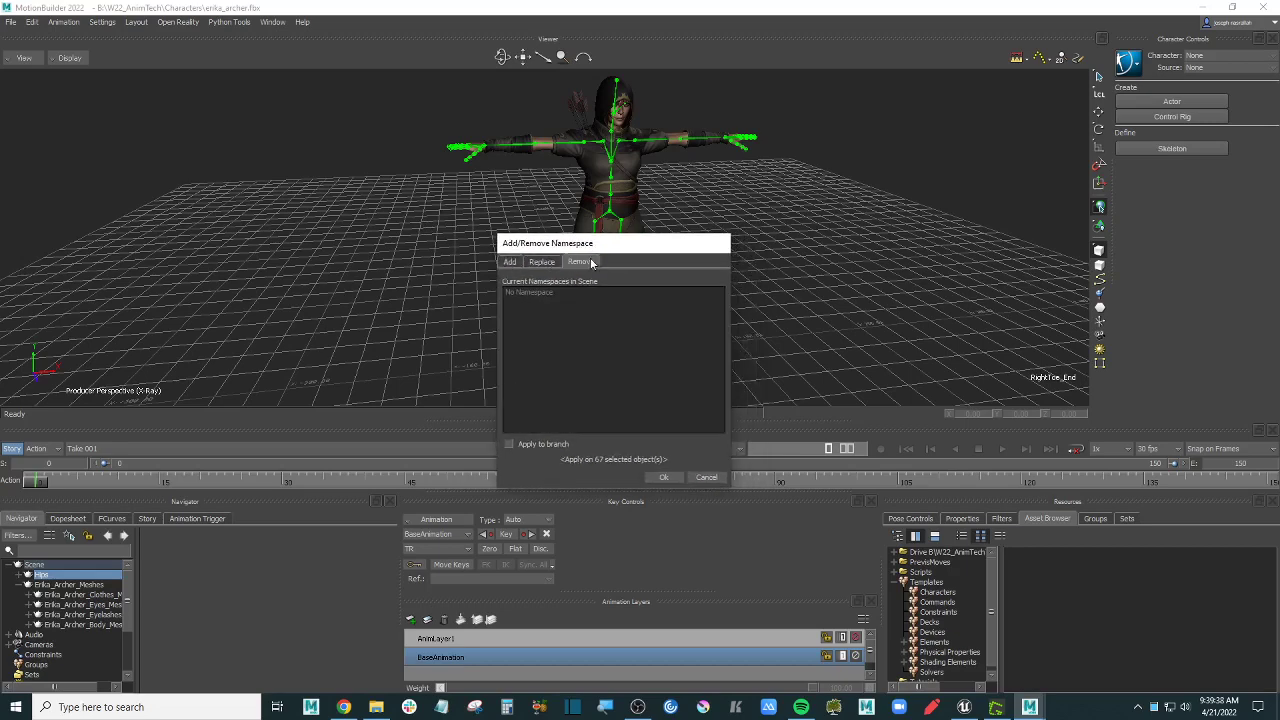
pyautogui.click(549, 263)
pyautogui.click(510, 263)
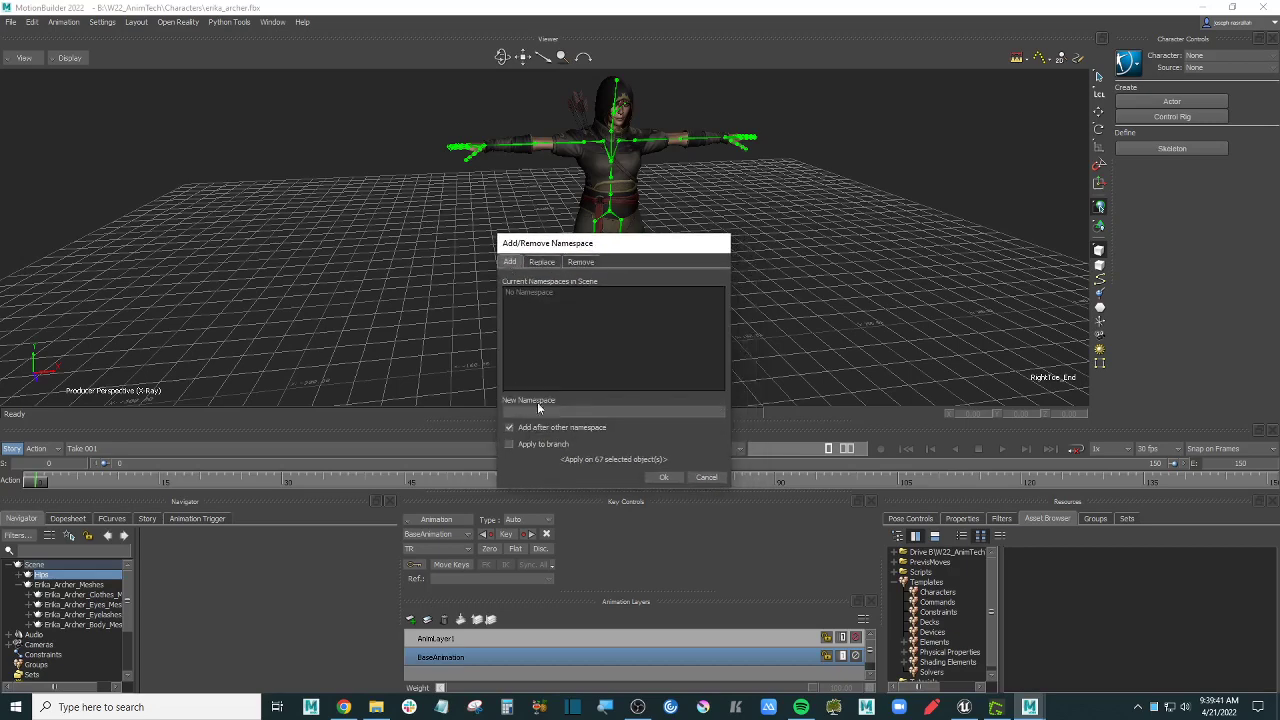
# Step: Add the new namespace erica to the skeleton with Apply to branch enabled, and check the bone names under Hips
pyautogui.click(578, 412)
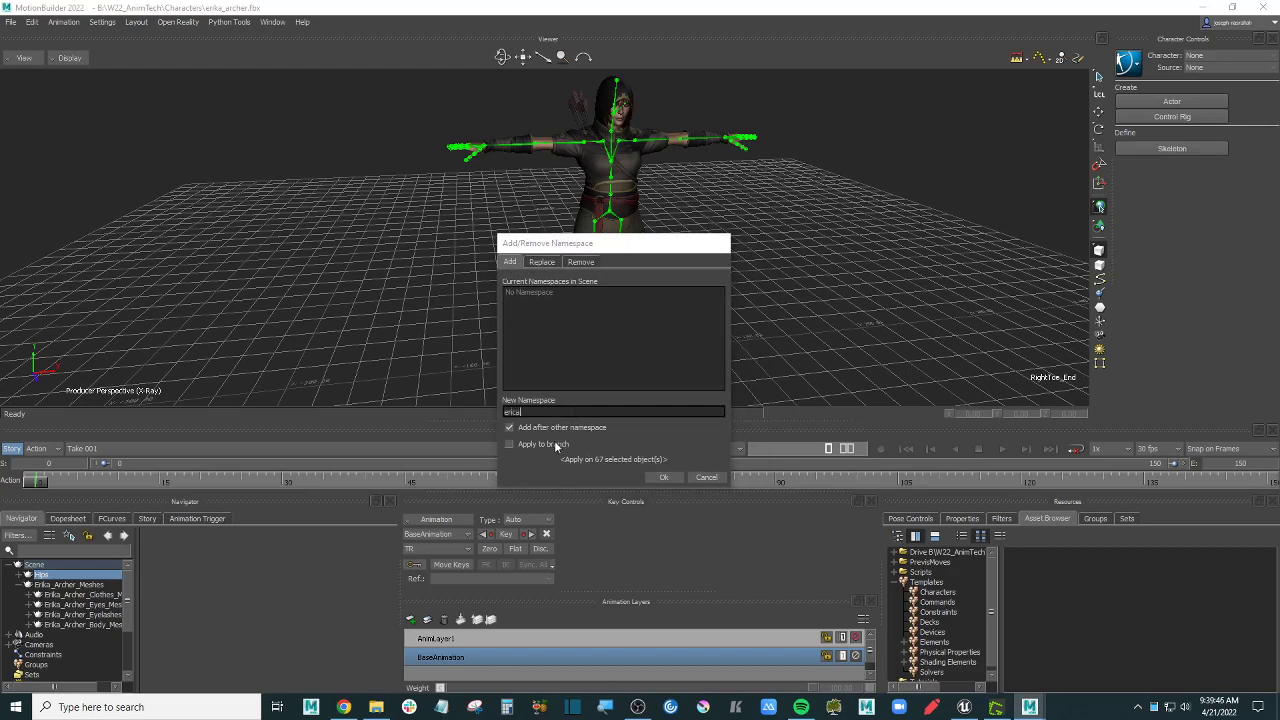
pyautogui.write('erica')
pyautogui.click(548, 447)
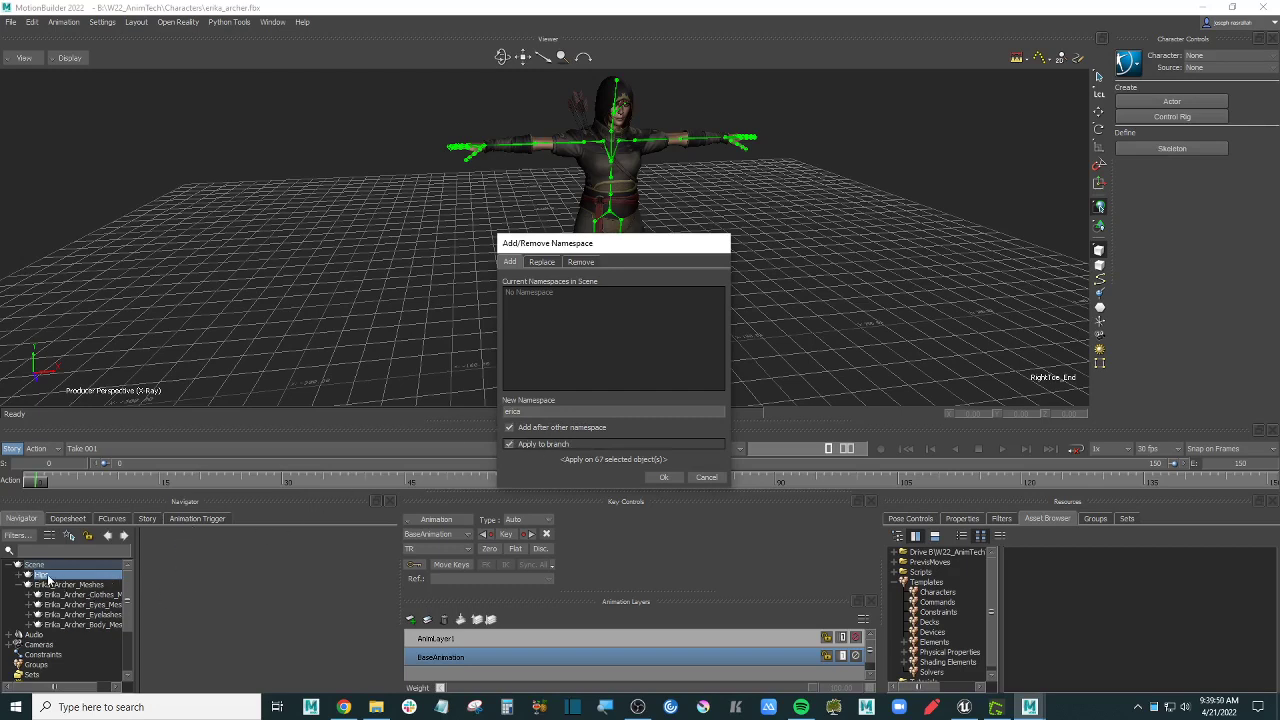
pyautogui.click(666, 478)
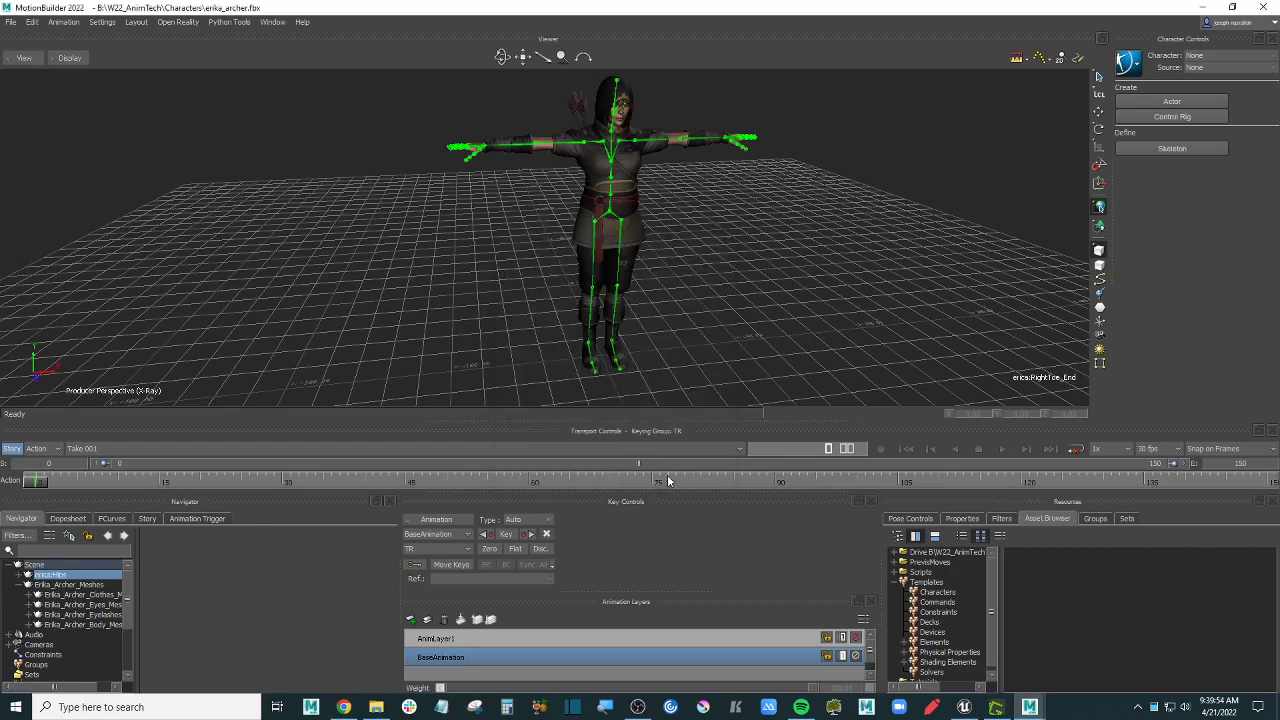
pyautogui.click(27, 575)
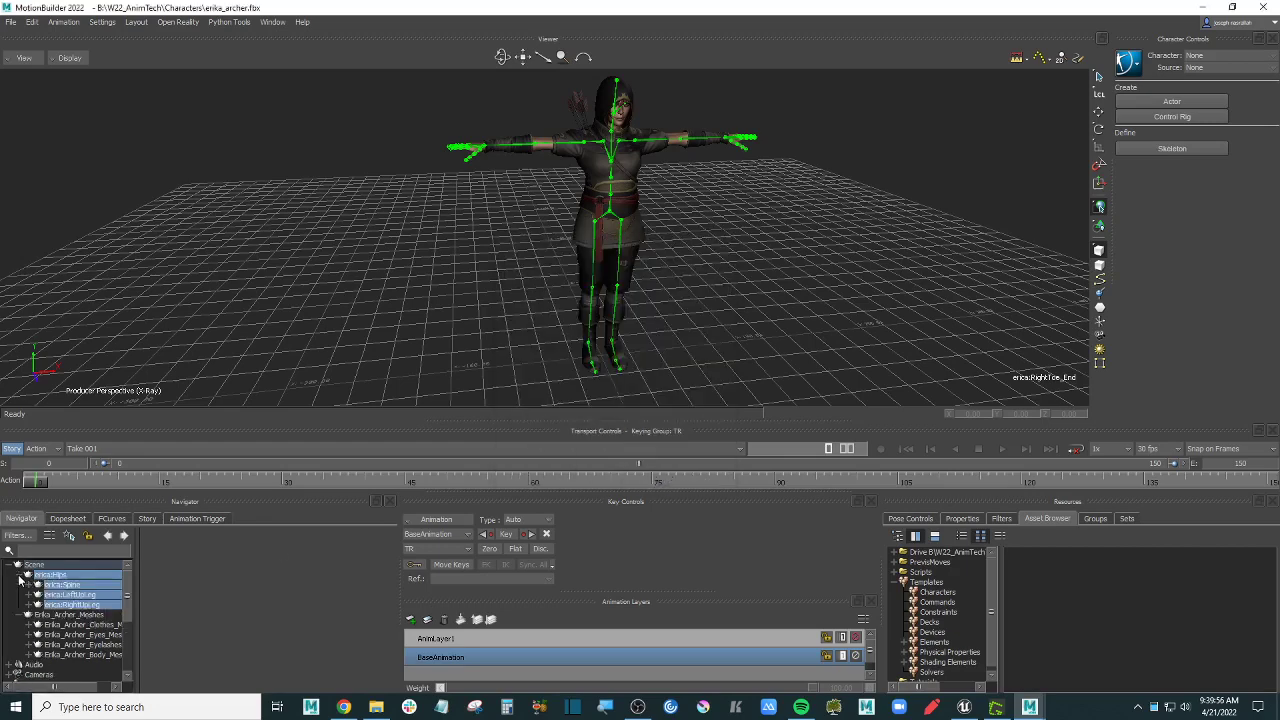
pyautogui.click(74, 585)
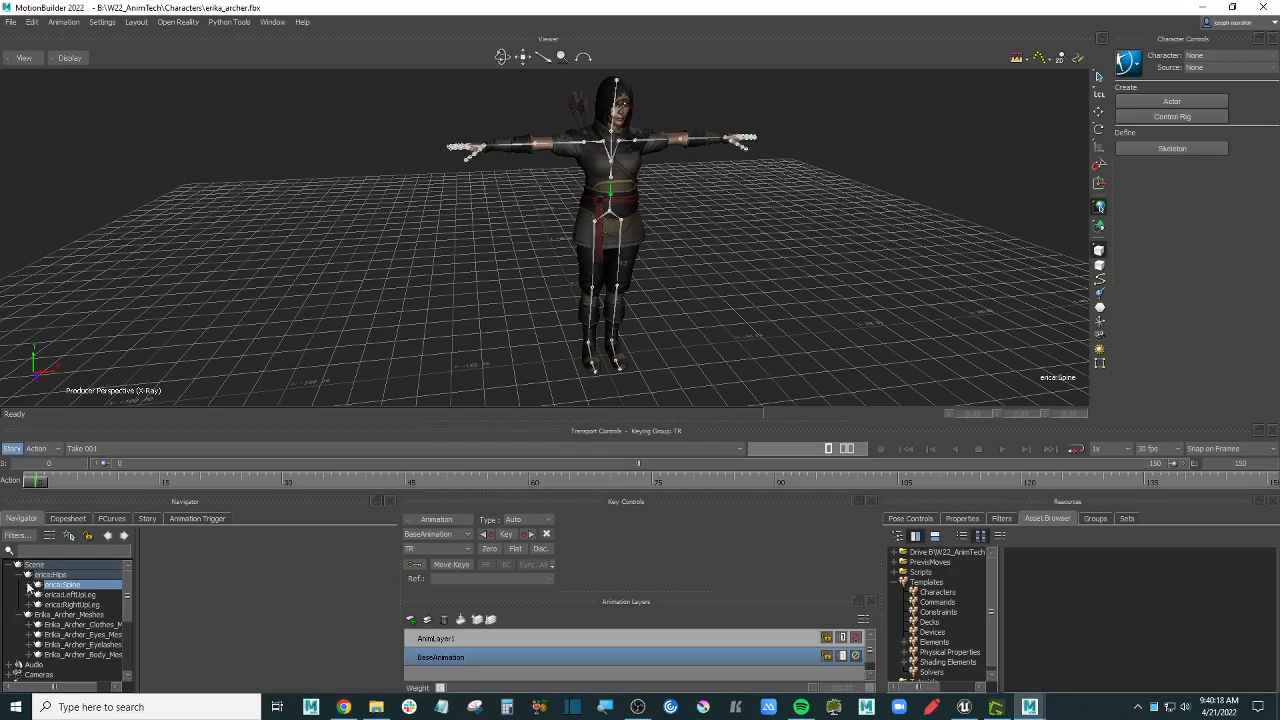
# Step: Select the Erika_Archer_Meshes group together with all meshes in its branch
pyautogui.click(80, 615)
pyautogui.rightClick(84, 617)
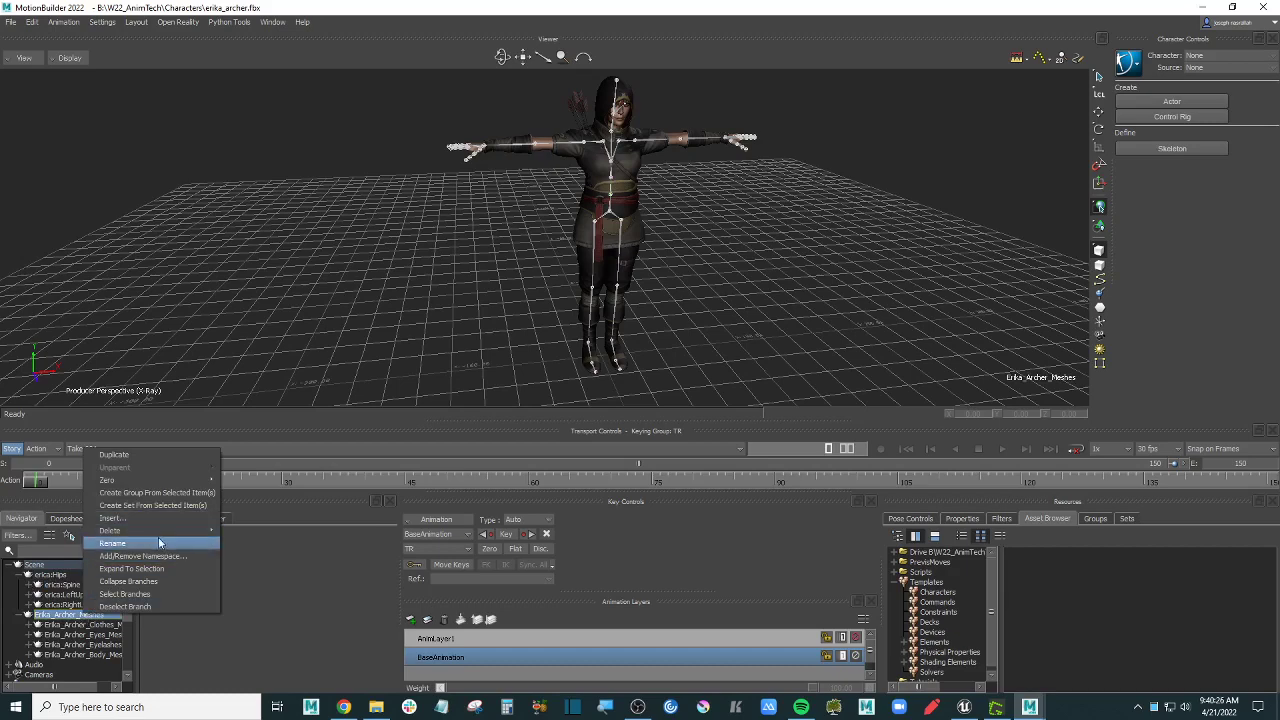
pyautogui.click(78, 618)
pyautogui.rightClick(78, 617)
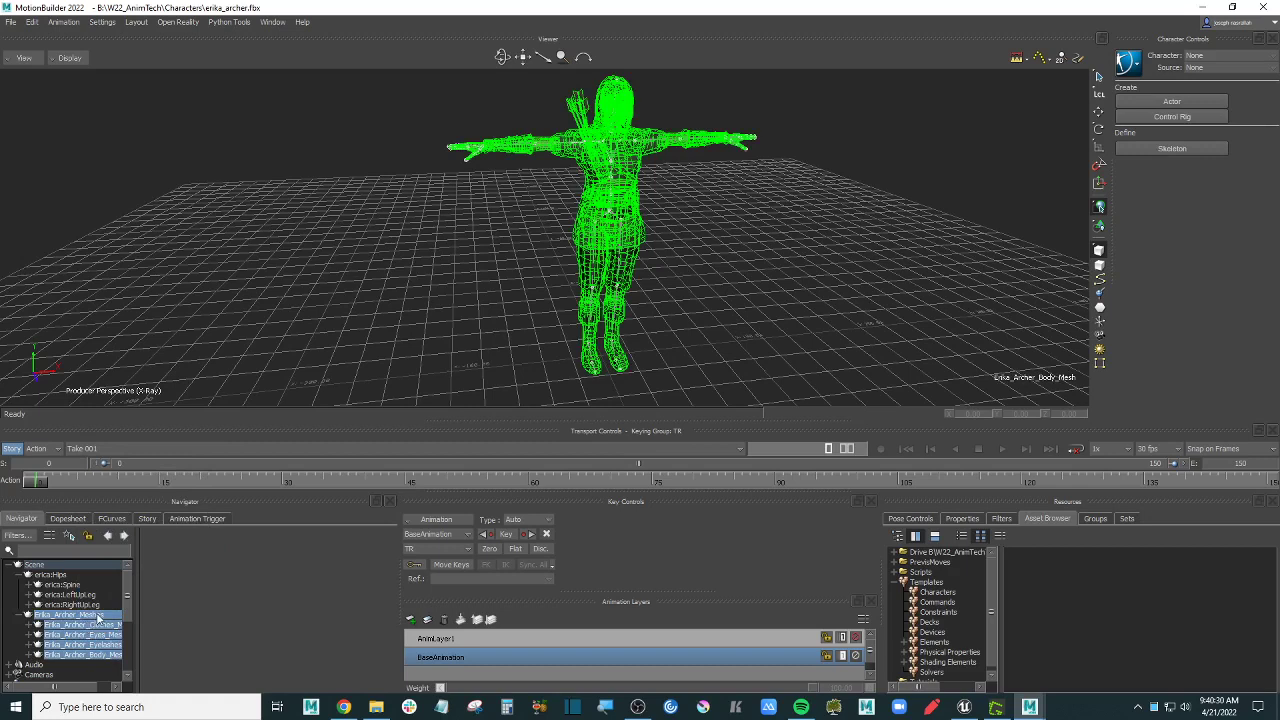
# Step: Add the existing erica namespace to the selected meshes, including their branch, and clear the selection
pyautogui.rightClick(98, 614)
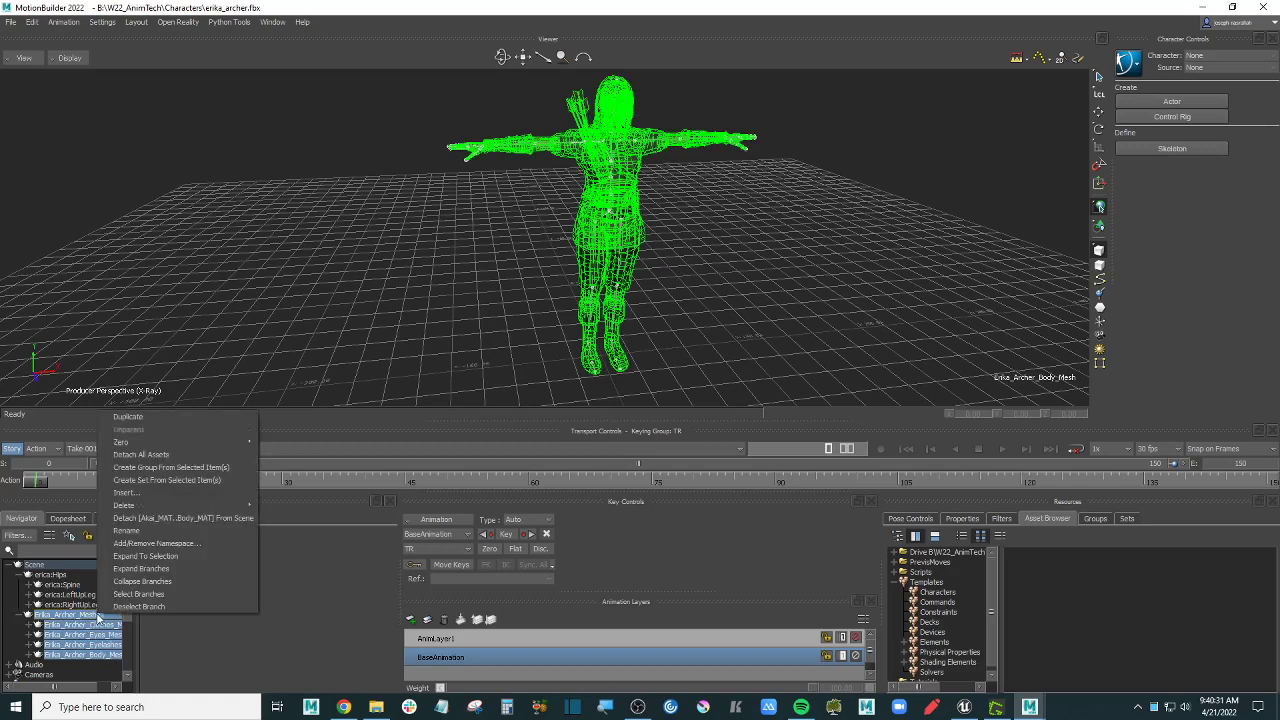
pyautogui.click(195, 545)
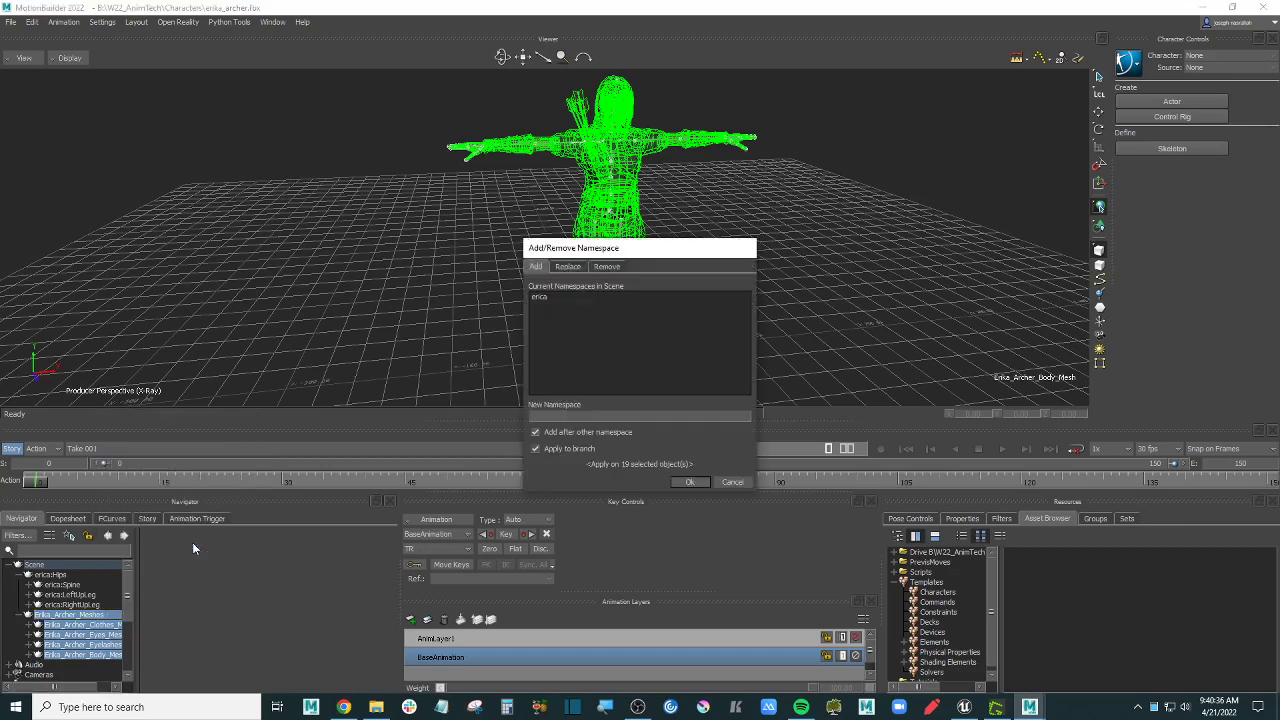
pyautogui.click(550, 296)
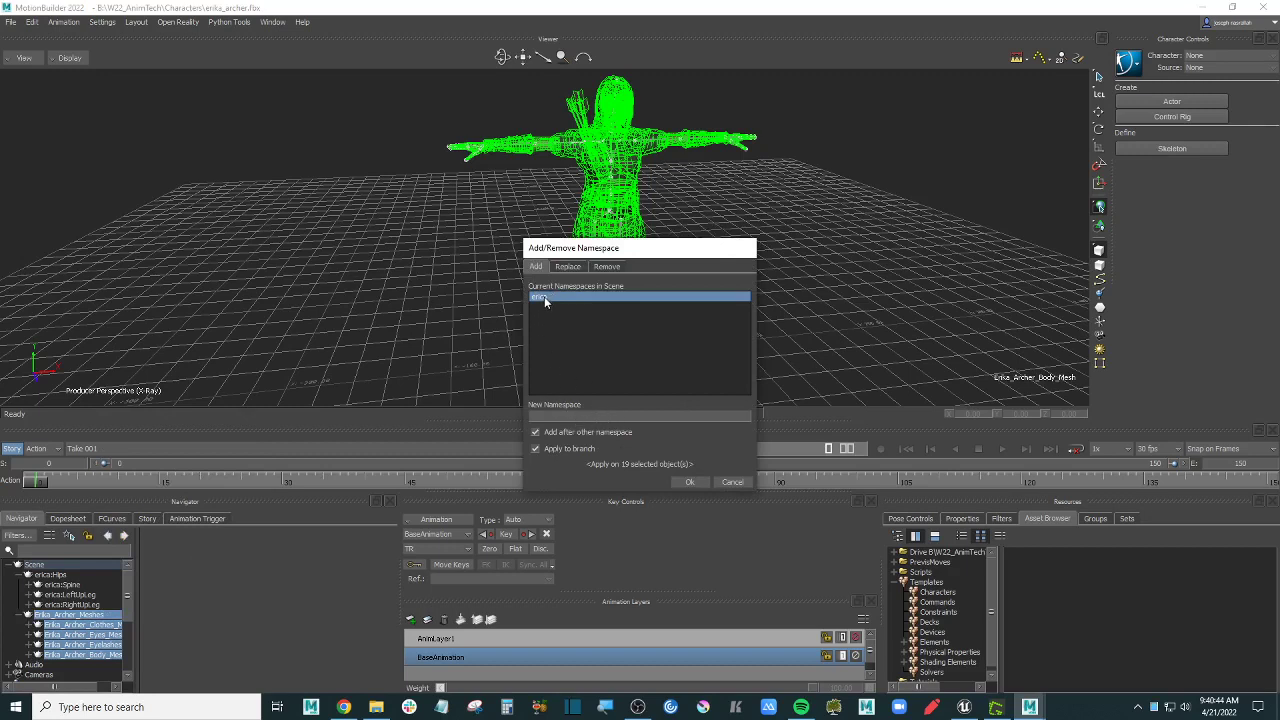
pyautogui.click(690, 482)
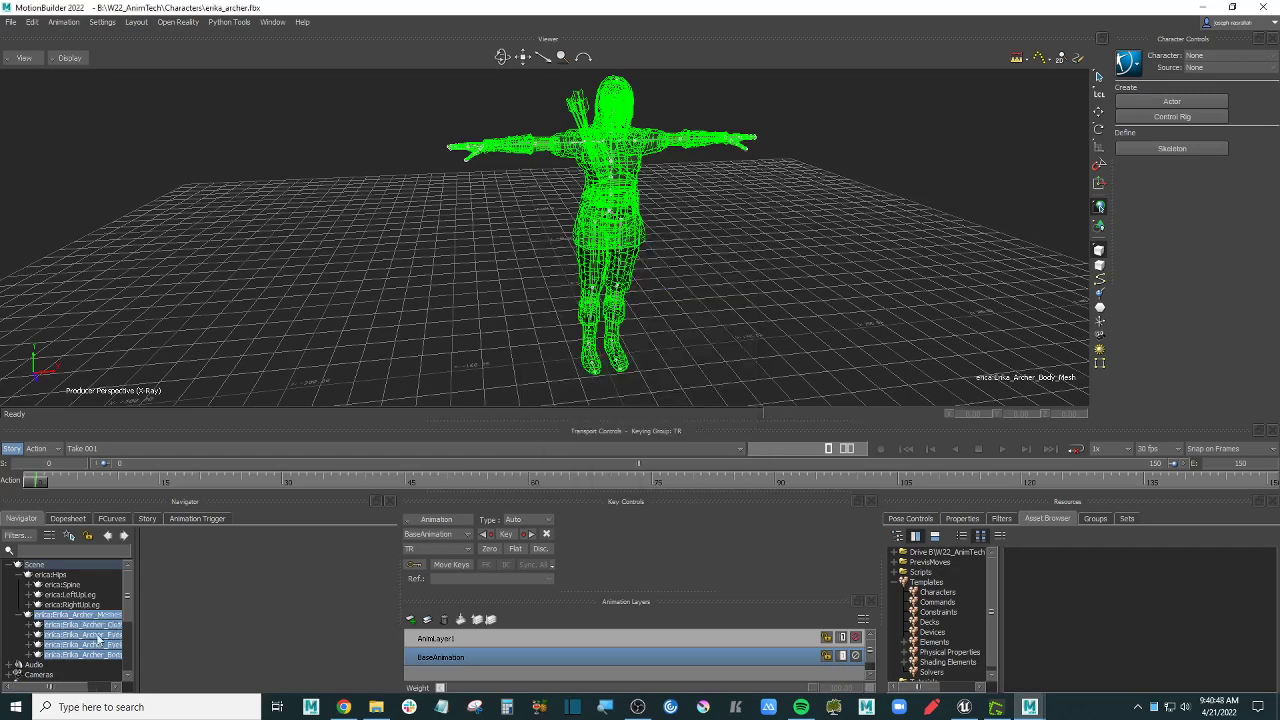
pyautogui.click(815, 227)
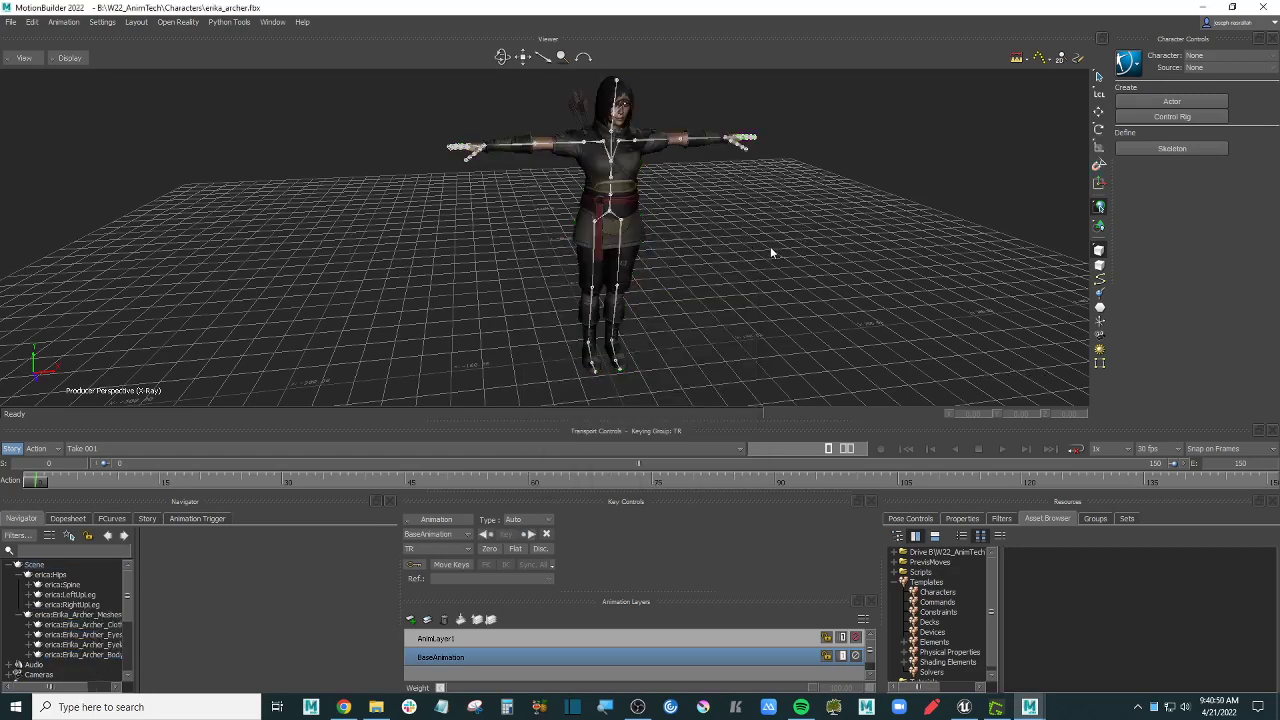
pyautogui.moveTo(771, 253)
pyautogui.keyDown('ctrl'); pyautogui.keyDown('shift'); pyautogui.mouseDown()
pyautogui.moveTo(770, 240)
pyautogui.moveTo(766, 262)
pyautogui.mouseUp(); pyautogui.keyUp('shift'); pyautogui.keyUp('ctrl')
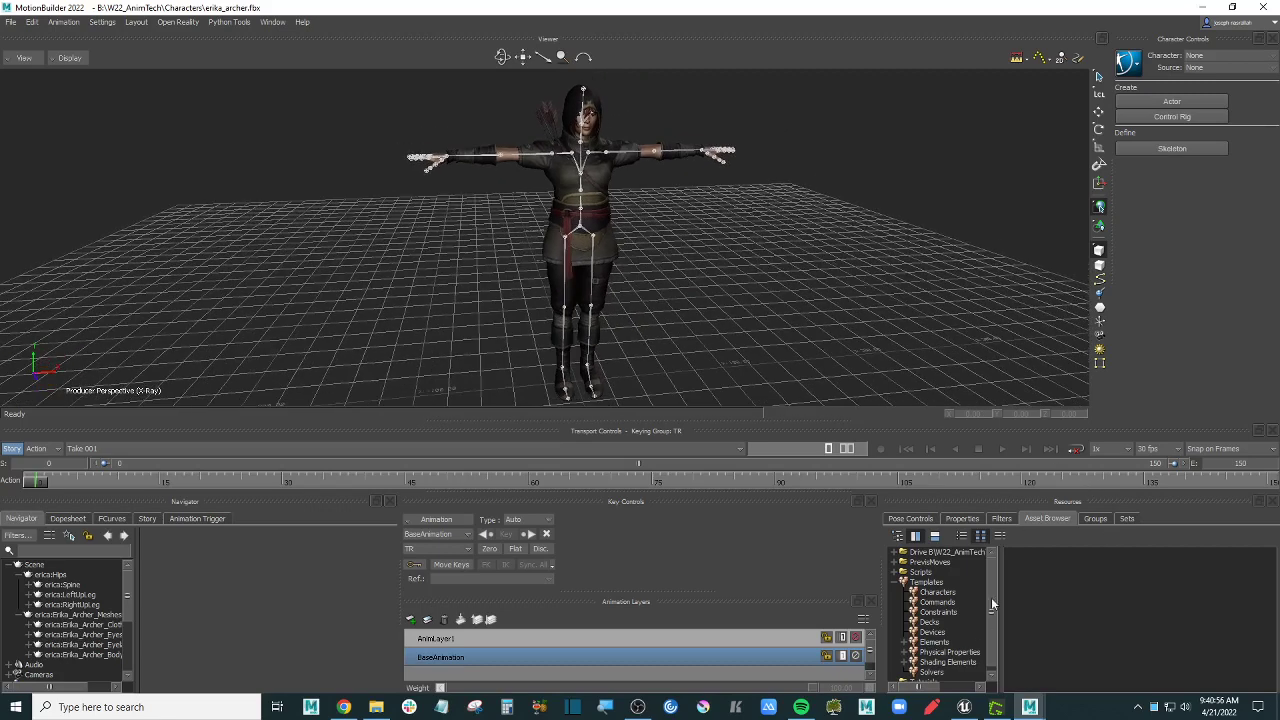
# Step: Characterize Erika's skeleton with the Character template from the Characters assets, and check the bone mapping in the character definition
pyautogui.click(938, 593)
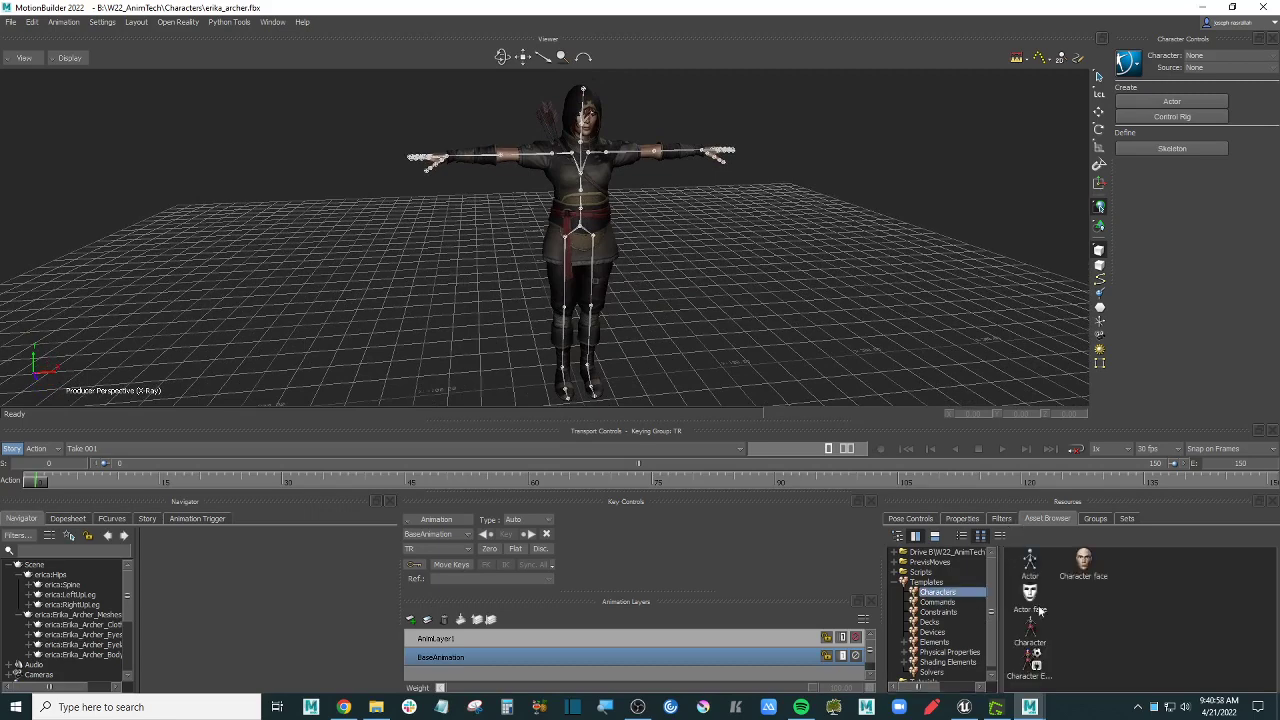
pyautogui.moveTo(1032, 640); pyautogui.dragTo(731, 153)
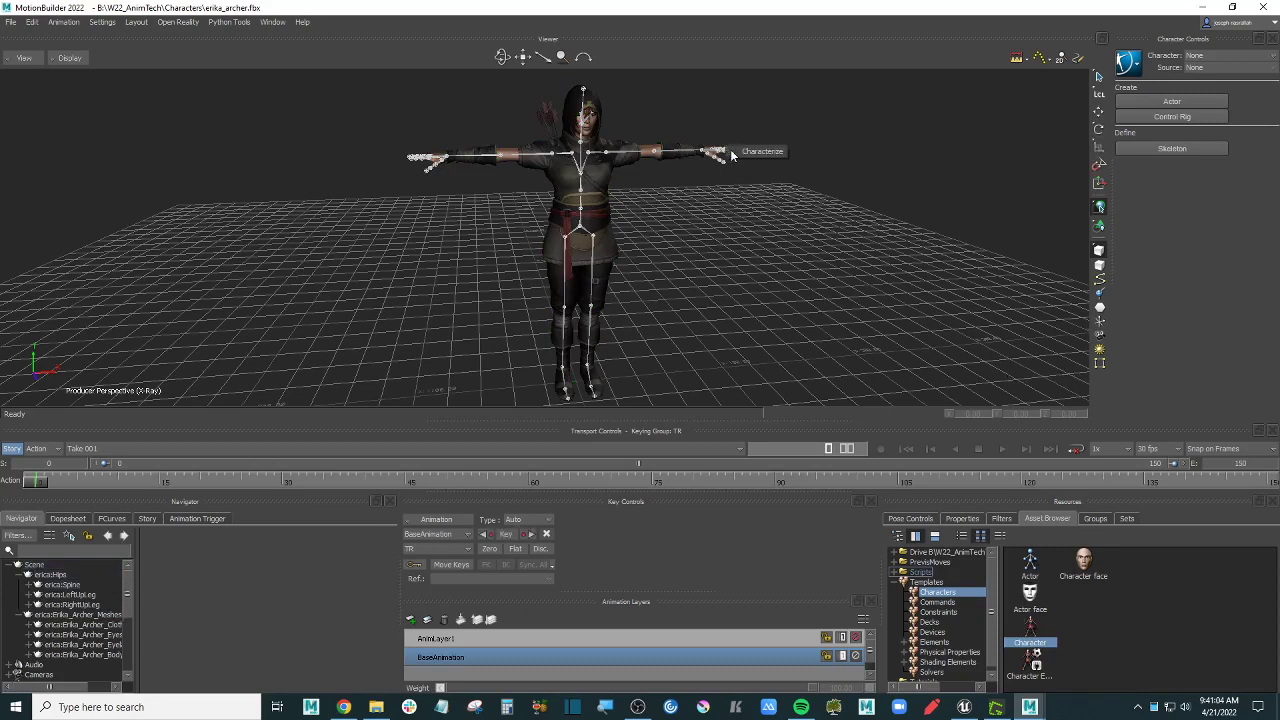
pyautogui.click(752, 155)
pyautogui.click(580, 393)
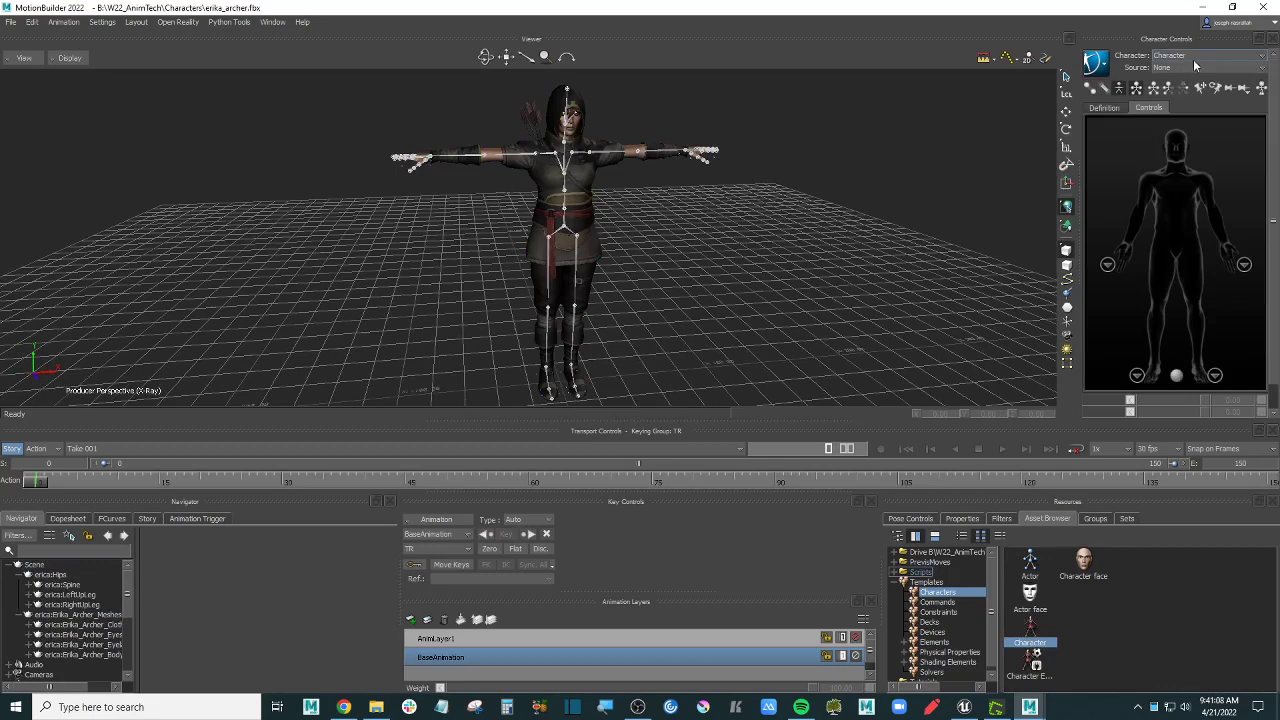
pyautogui.click(1112, 108)
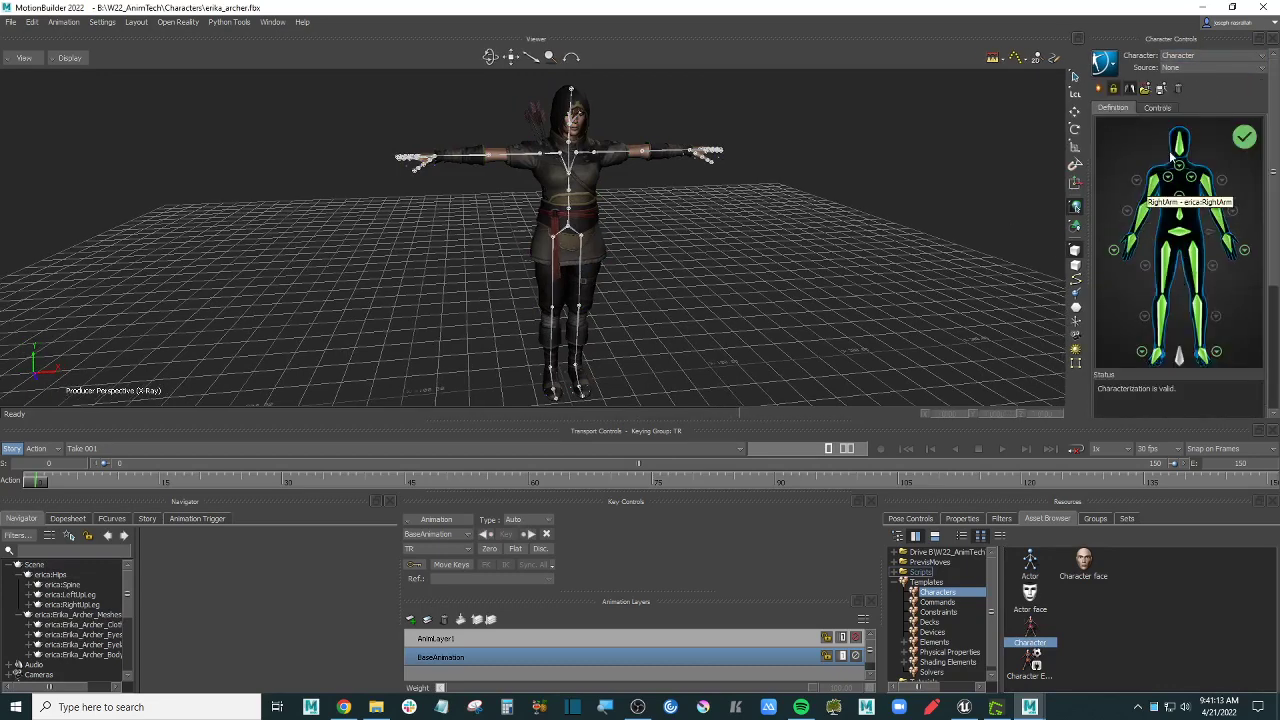
pyautogui.click(1165, 110)
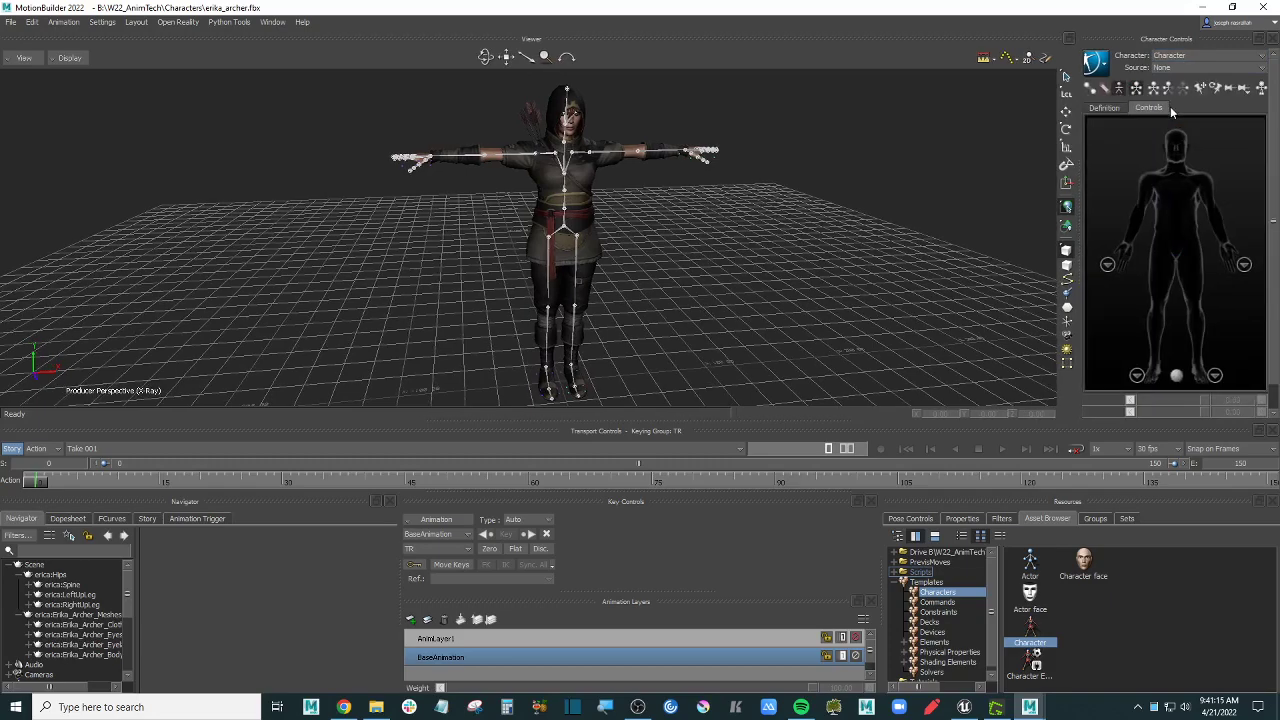
pyautogui.click(1107, 110)
pyautogui.keyDown('alt'); pyautogui.moveTo(738, 236); pyautogui.dragTo(746, 238); pyautogui.keyUp('alt')
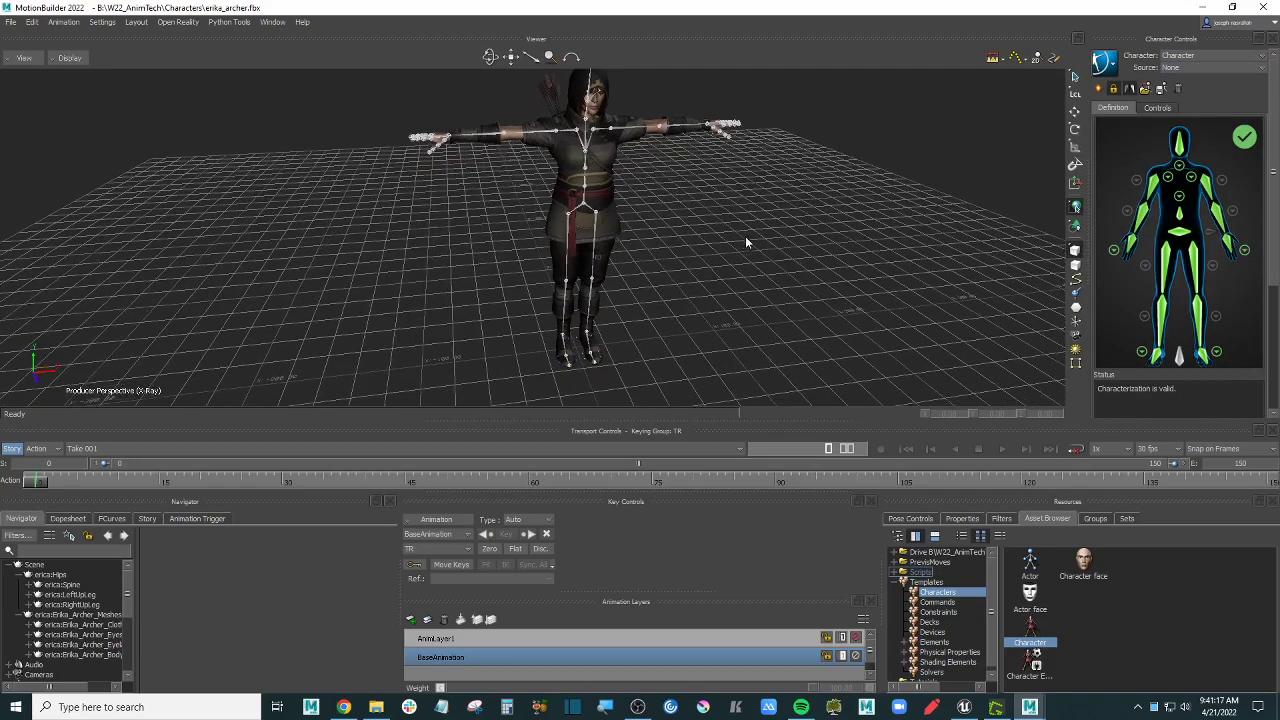
# Step: Rename the new character under Characters in the scene hierarchy to Erica
pyautogui.moveTo(129, 606); pyautogui.dragTo(129, 633)
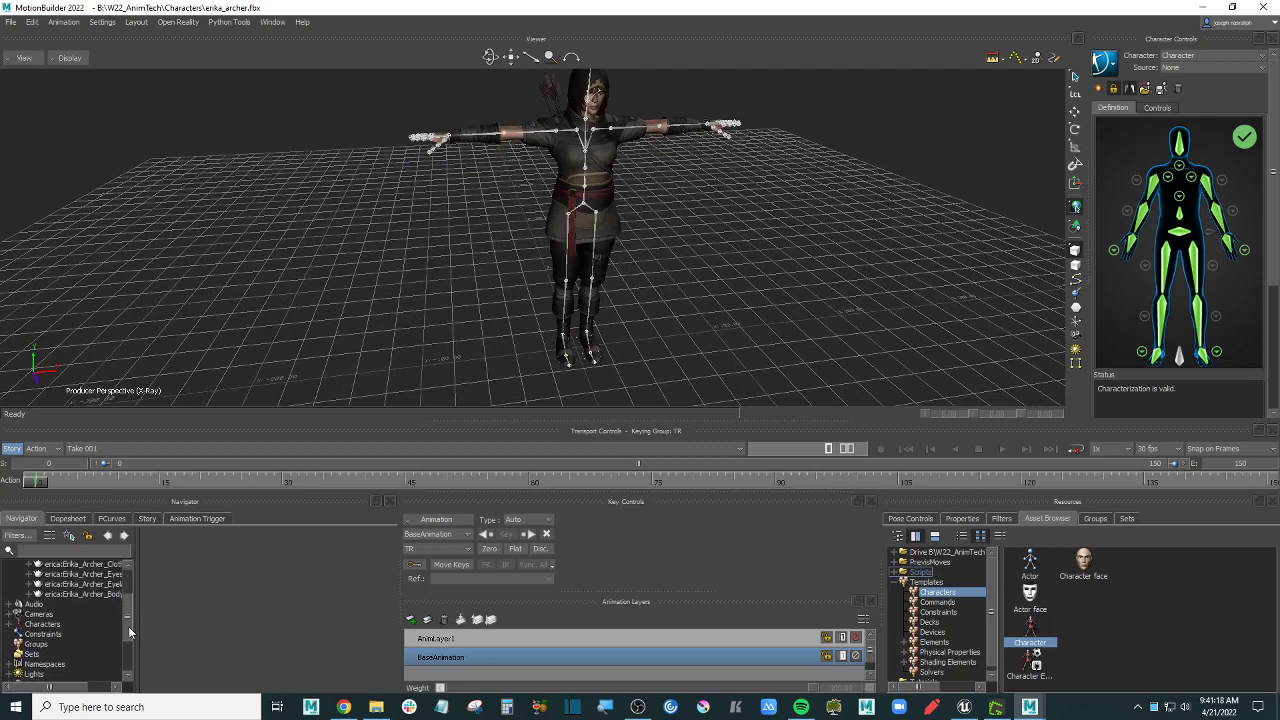
pyautogui.doubleClick(44, 625)
pyautogui.click(60, 638)
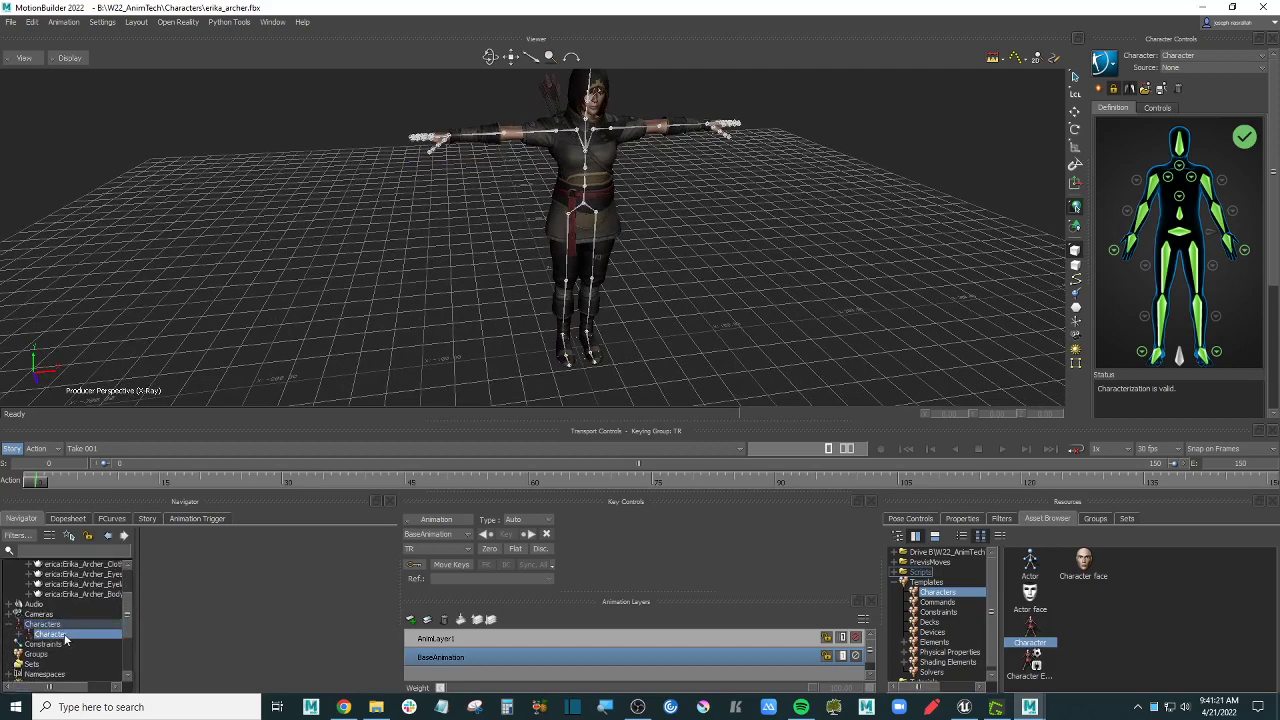
pyautogui.rightClick(70, 638)
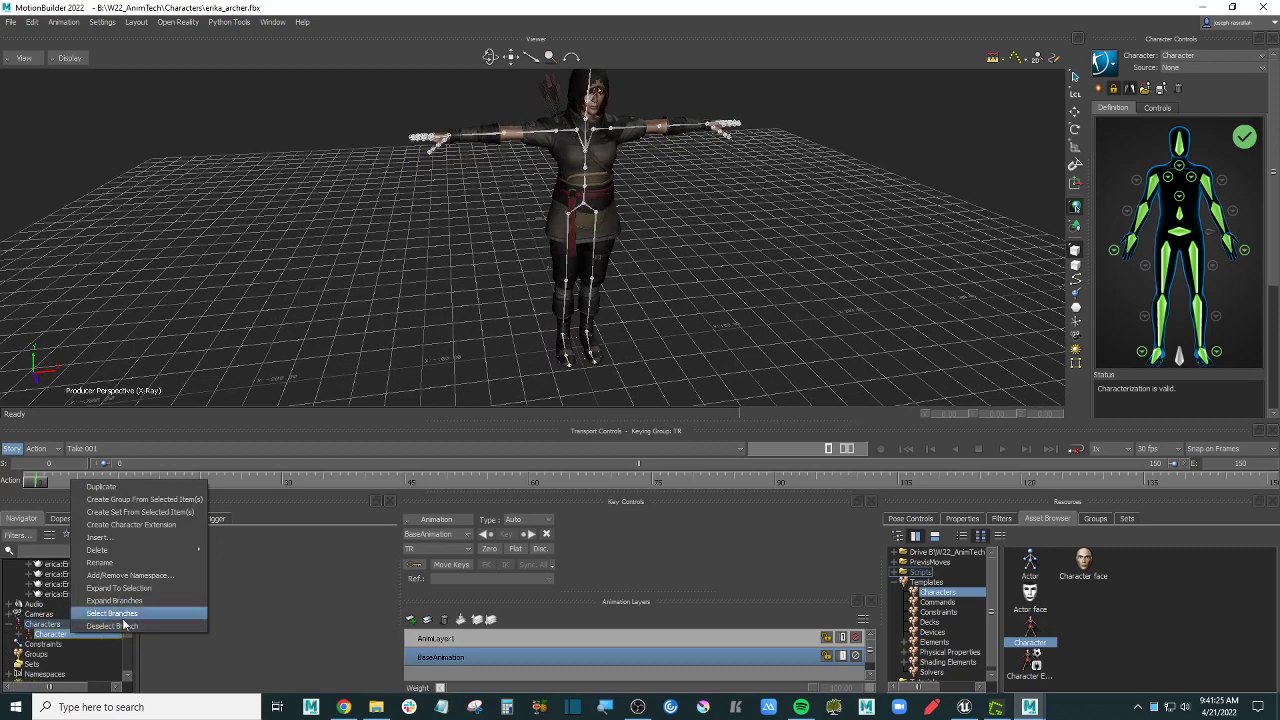
pyautogui.click(136, 567)
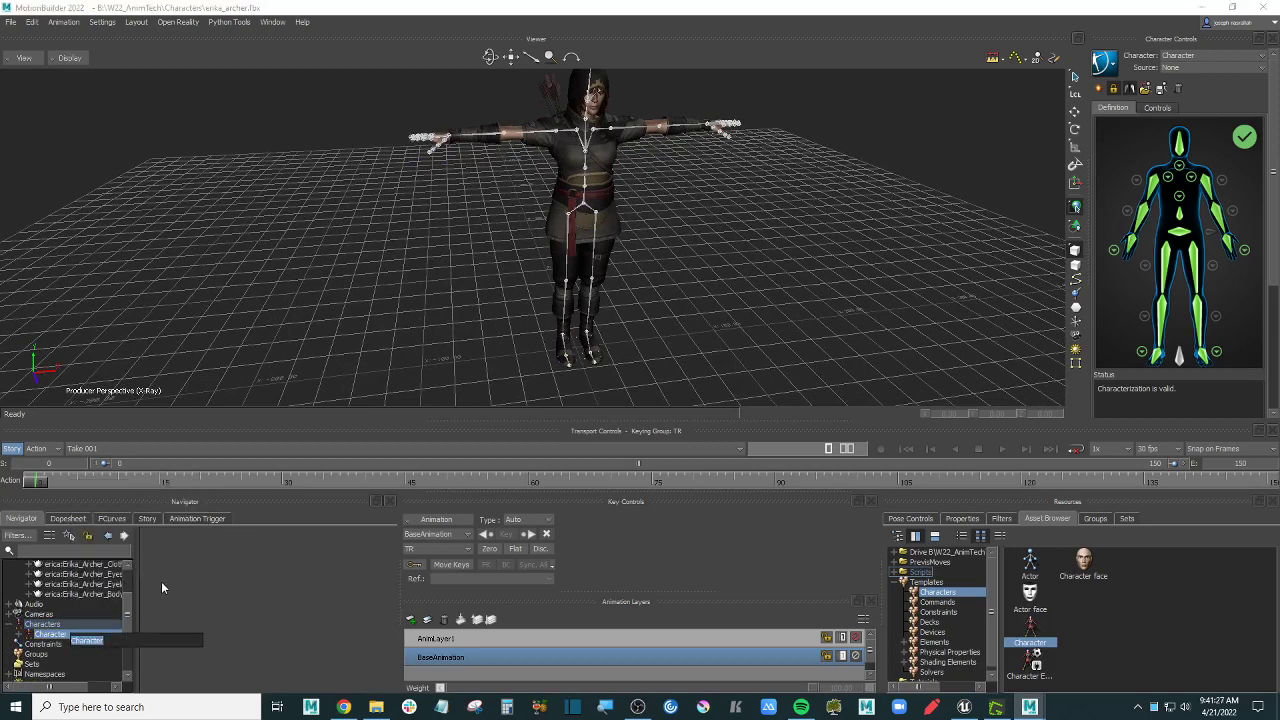
pyautogui.write('Erika')
pyautogui.press('Return')
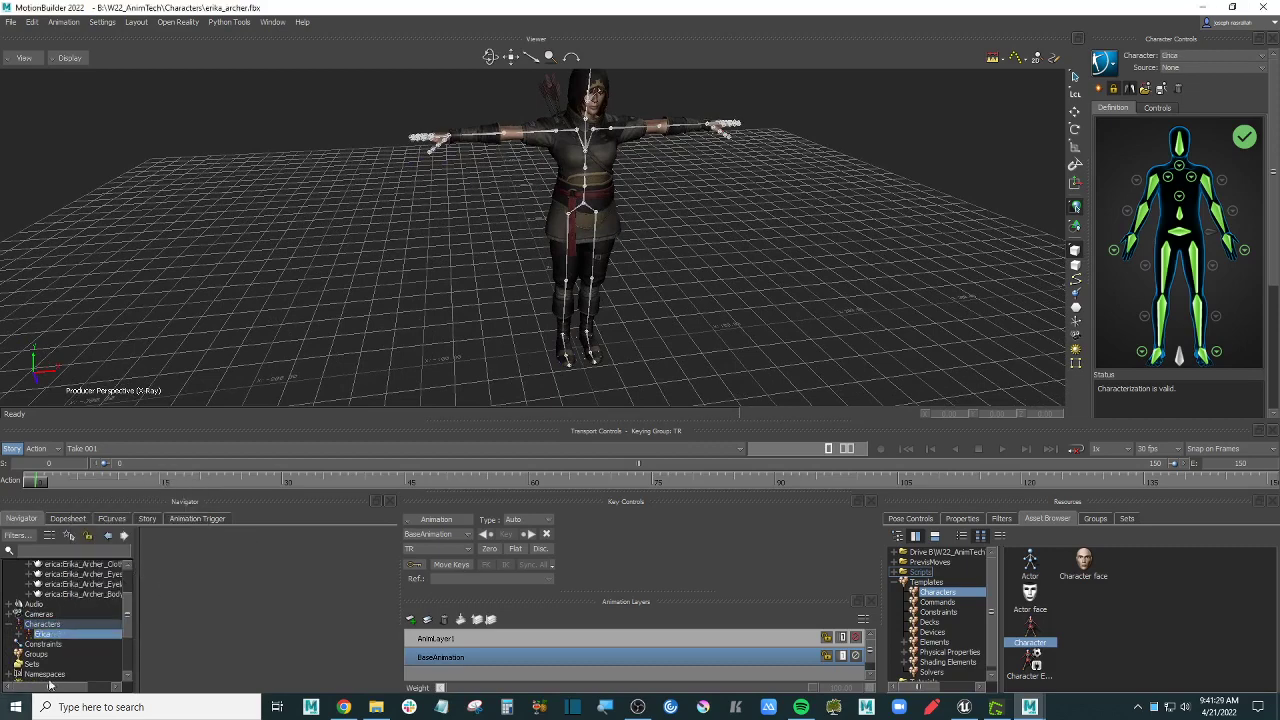
# Step: Add the existing erica namespace to the Erica character with Apply to branch enabled, and clear the selection
pyautogui.rightClick(106, 633)
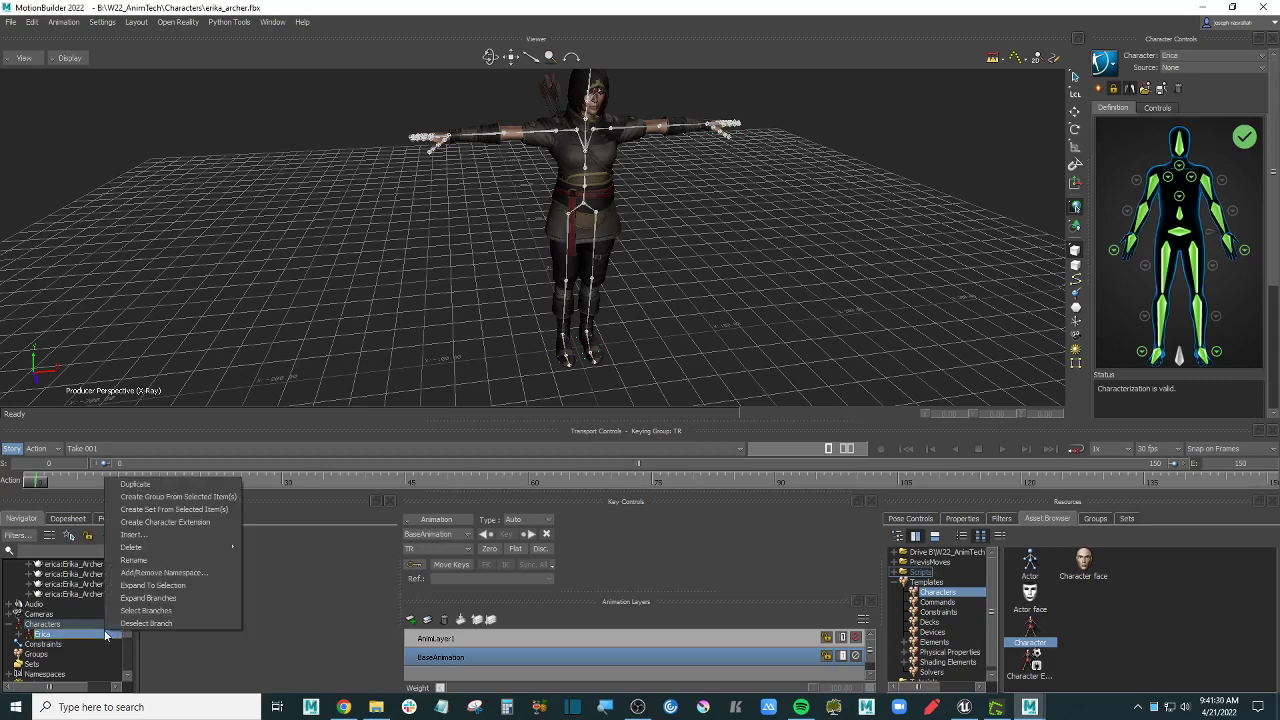
pyautogui.click(162, 573)
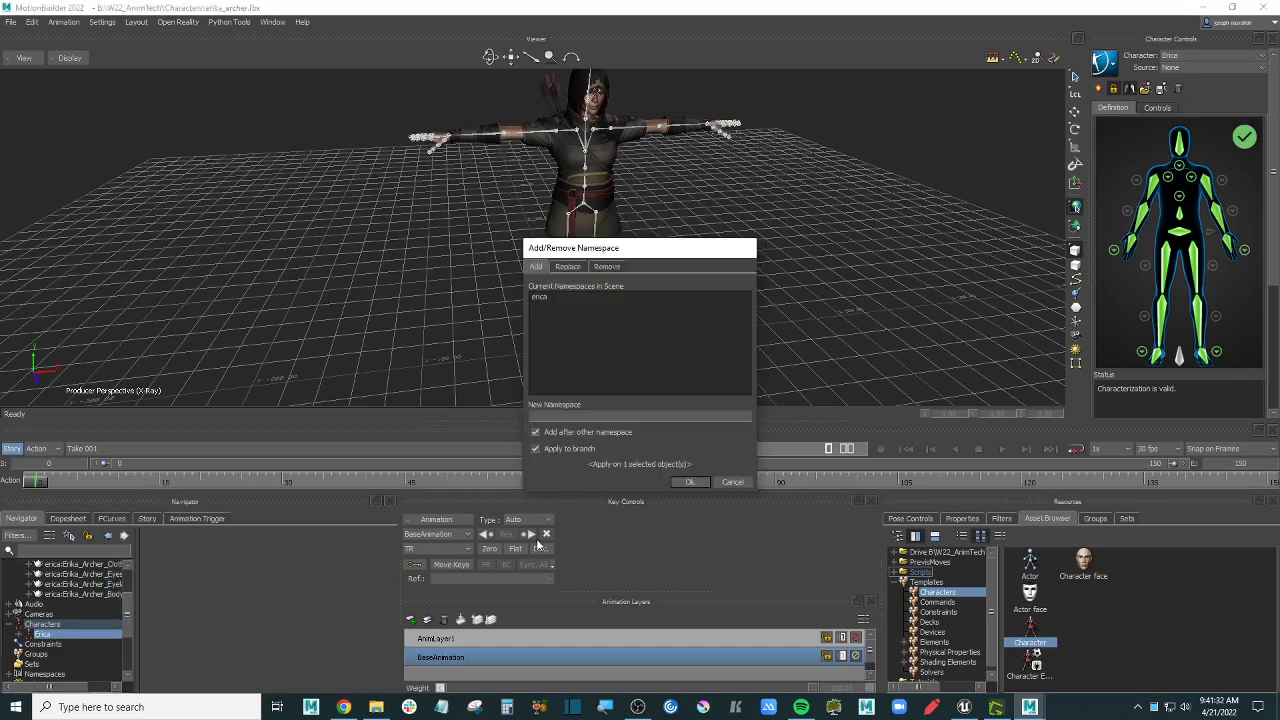
pyautogui.click(554, 297)
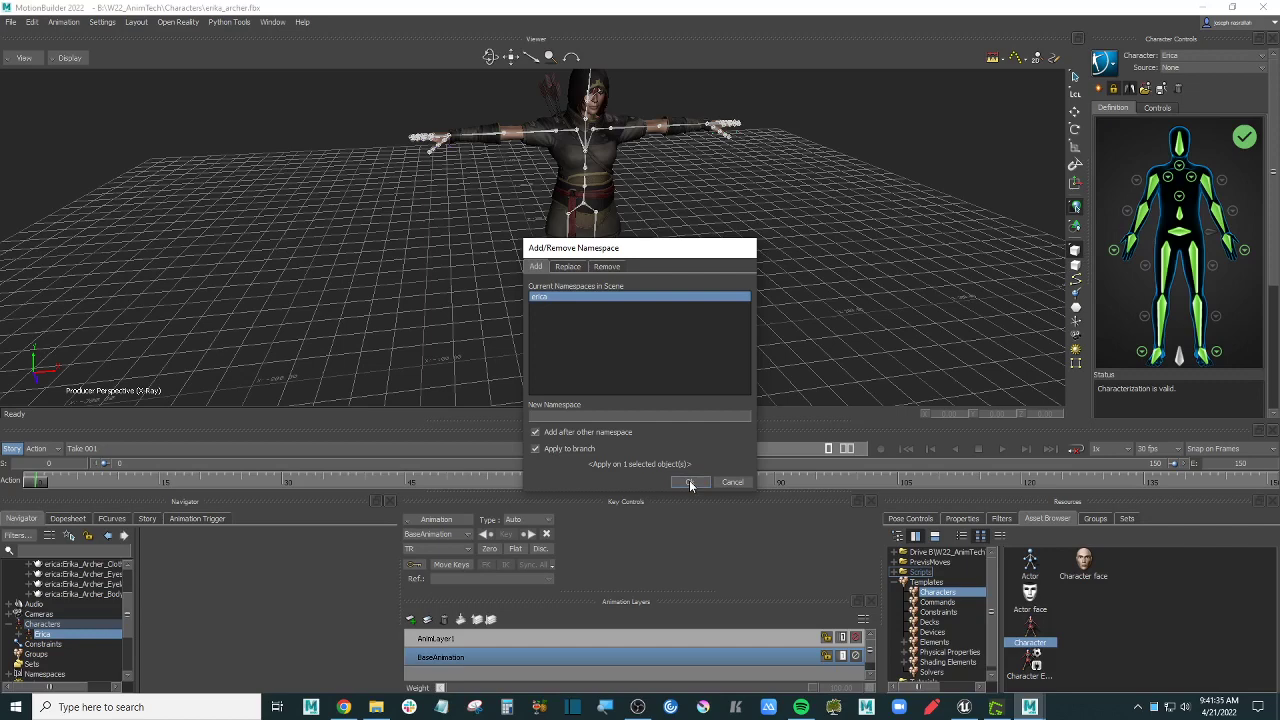
pyautogui.click(689, 482)
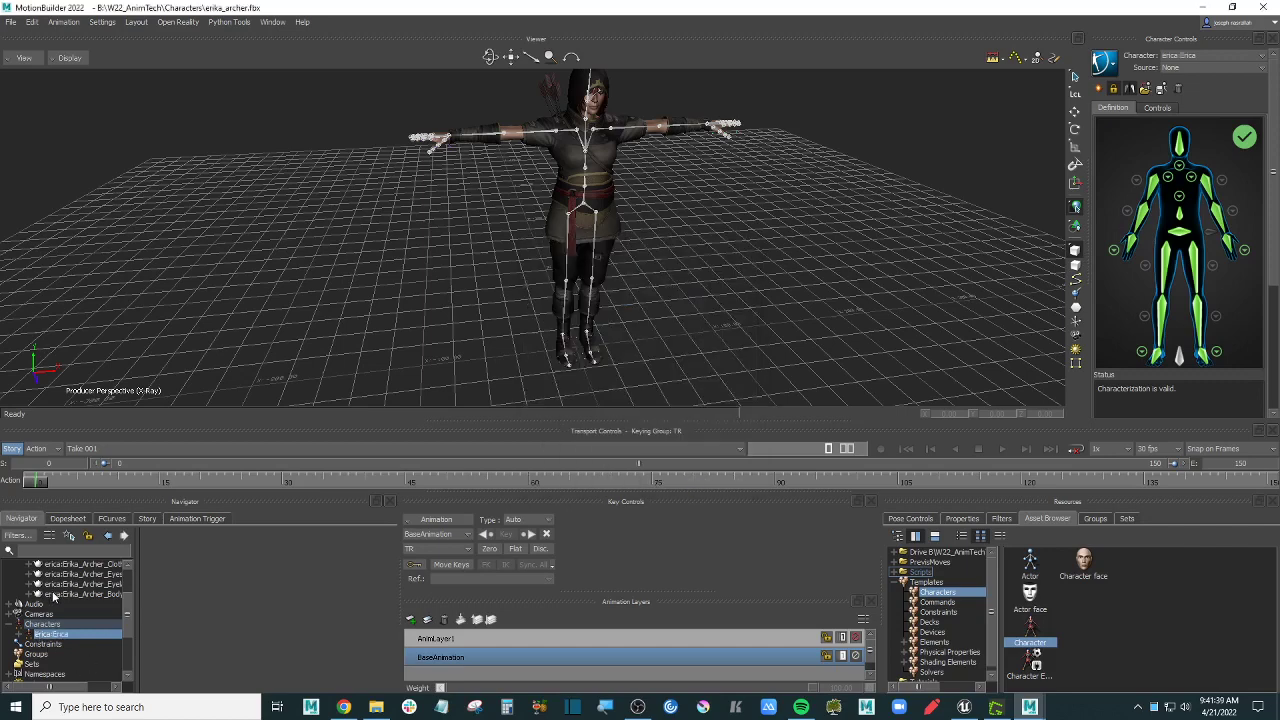
pyautogui.click(428, 343)
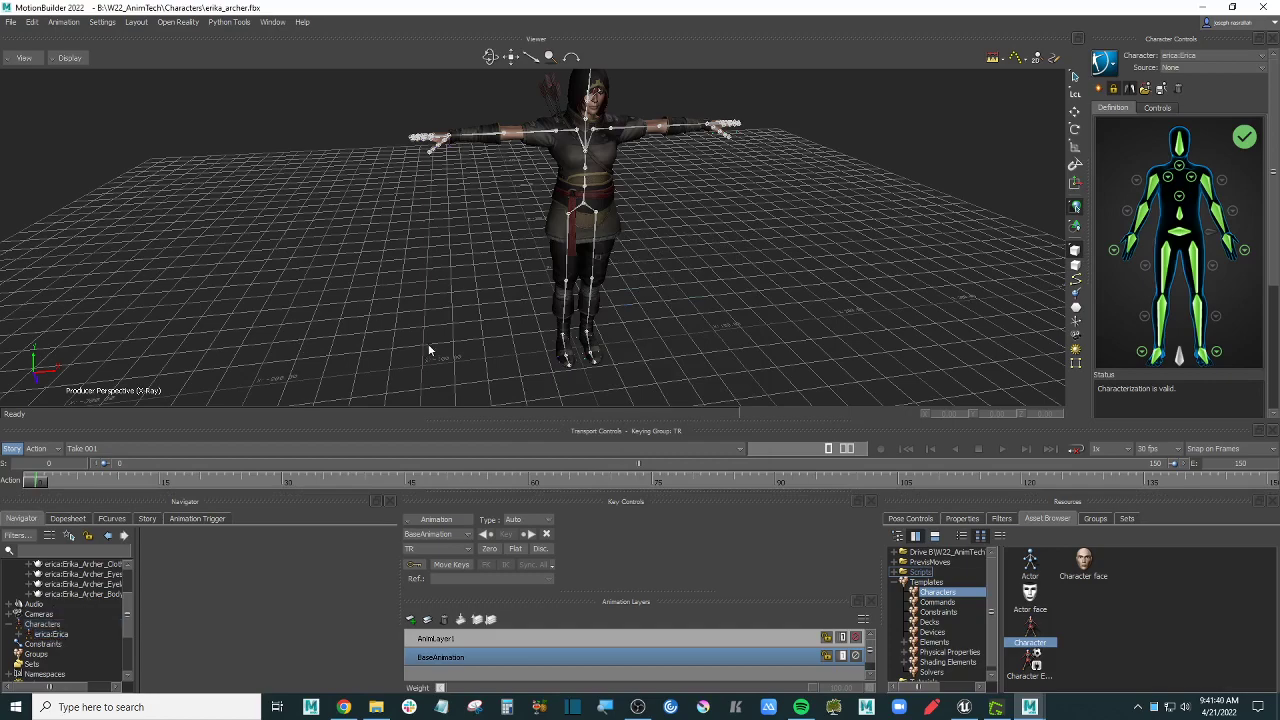
pyautogui.keyDown('ctrl'); pyautogui.keyDown('shift'); pyautogui.moveTo(819, 285); pyautogui.dragTo(742, 280); pyautogui.keyUp('shift'); pyautogui.keyUp('ctrl')
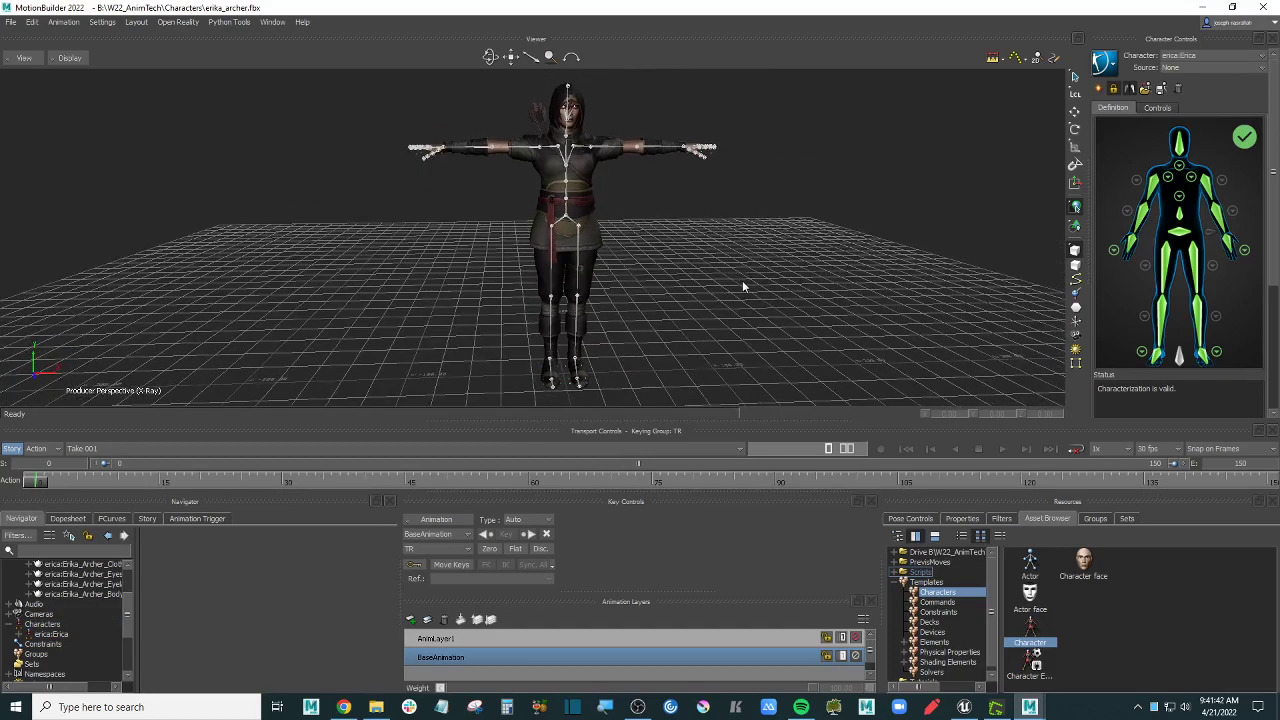
# Step: Insert a Character Track in an enlarged Story window and assign the erica:Erica character to it
pyautogui.press('s')
pyautogui.click(147, 518)
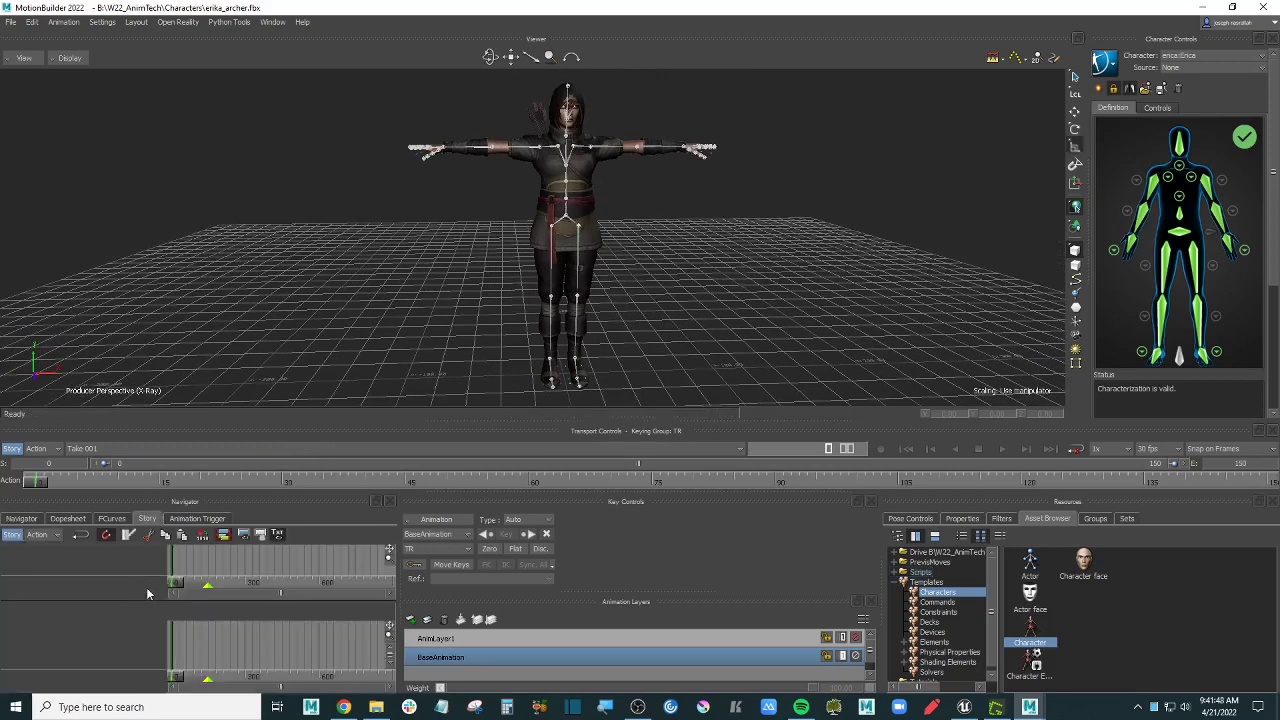
pyautogui.click(145, 604)
pyautogui.press('Delete')
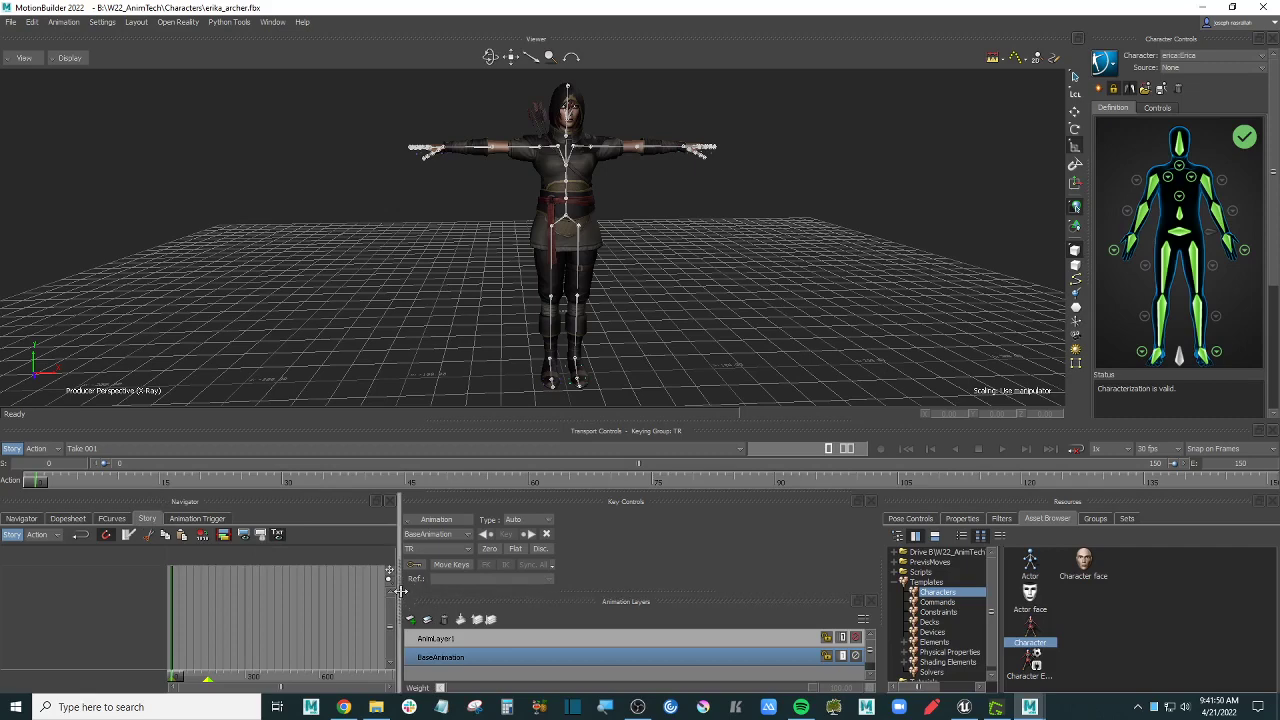
pyautogui.moveTo(398, 600); pyautogui.dragTo(840, 600)
pyautogui.rightClick(120, 590)
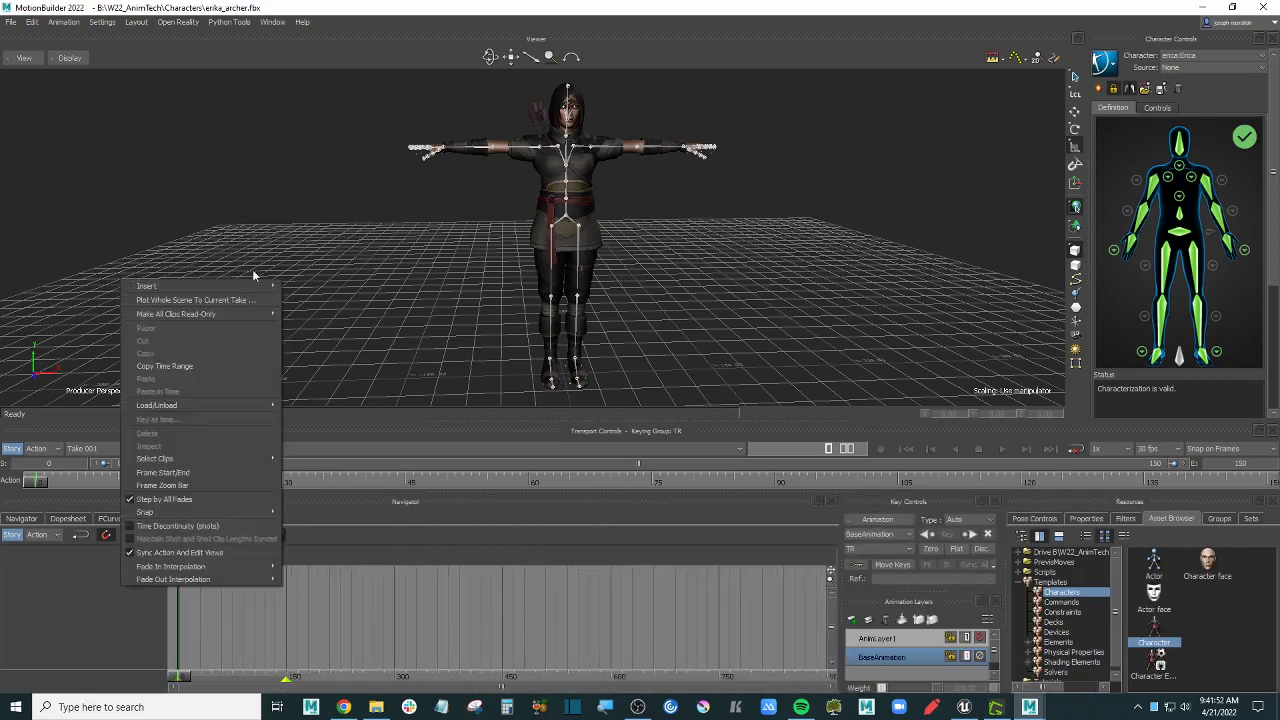
pyautogui.moveTo(260, 287)
pyautogui.click(320, 312)
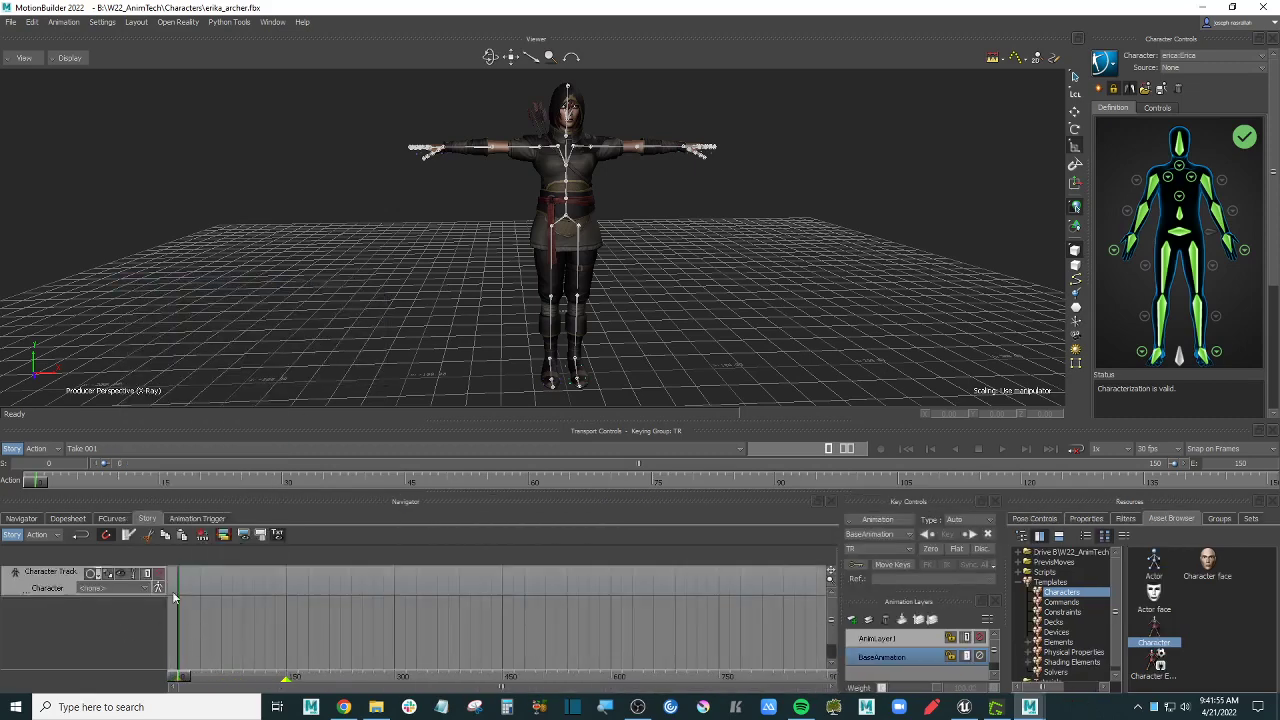
pyautogui.click(136, 590)
pyautogui.click(117, 612)
# Step: Place the Backfist clip from the PrevisMoves assets on the character track and scrub through it to test the motion
pyautogui.click(1060, 563)
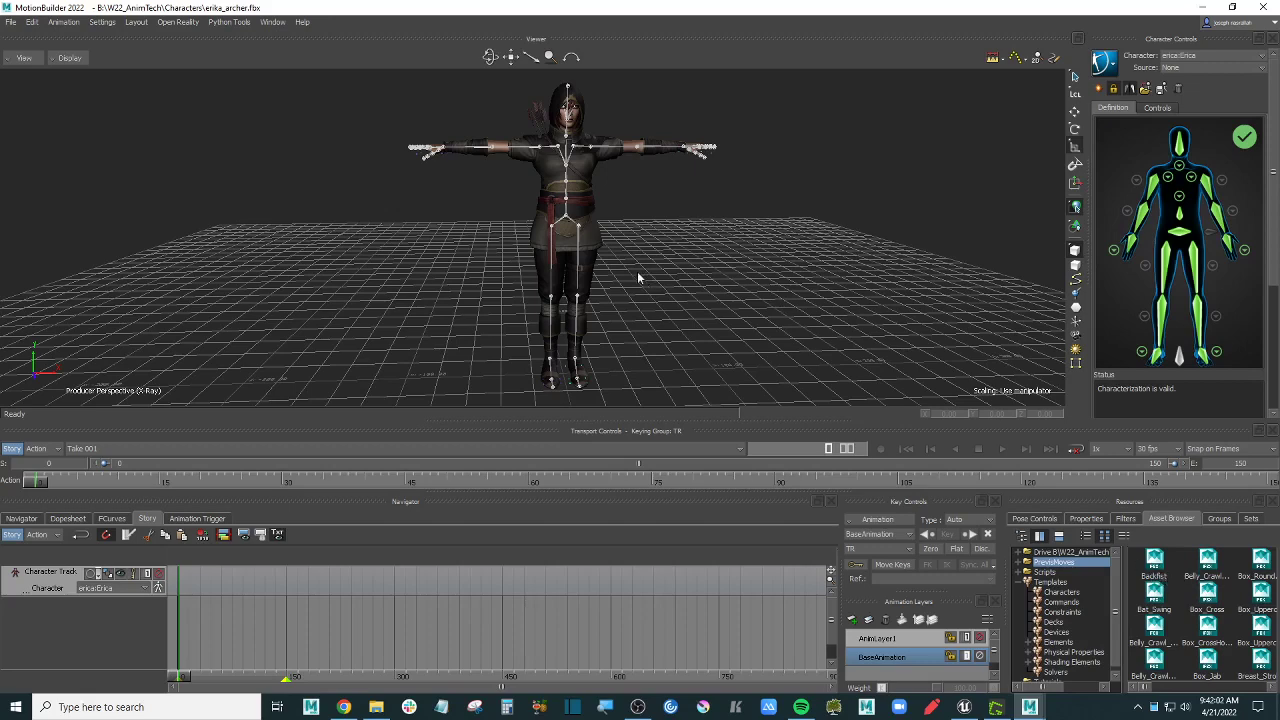
pyautogui.click(1154, 564)
pyautogui.moveTo(1154, 564); pyautogui.dragTo(216, 586)
pyautogui.moveTo(185, 668); pyautogui.dragTo(210, 676)
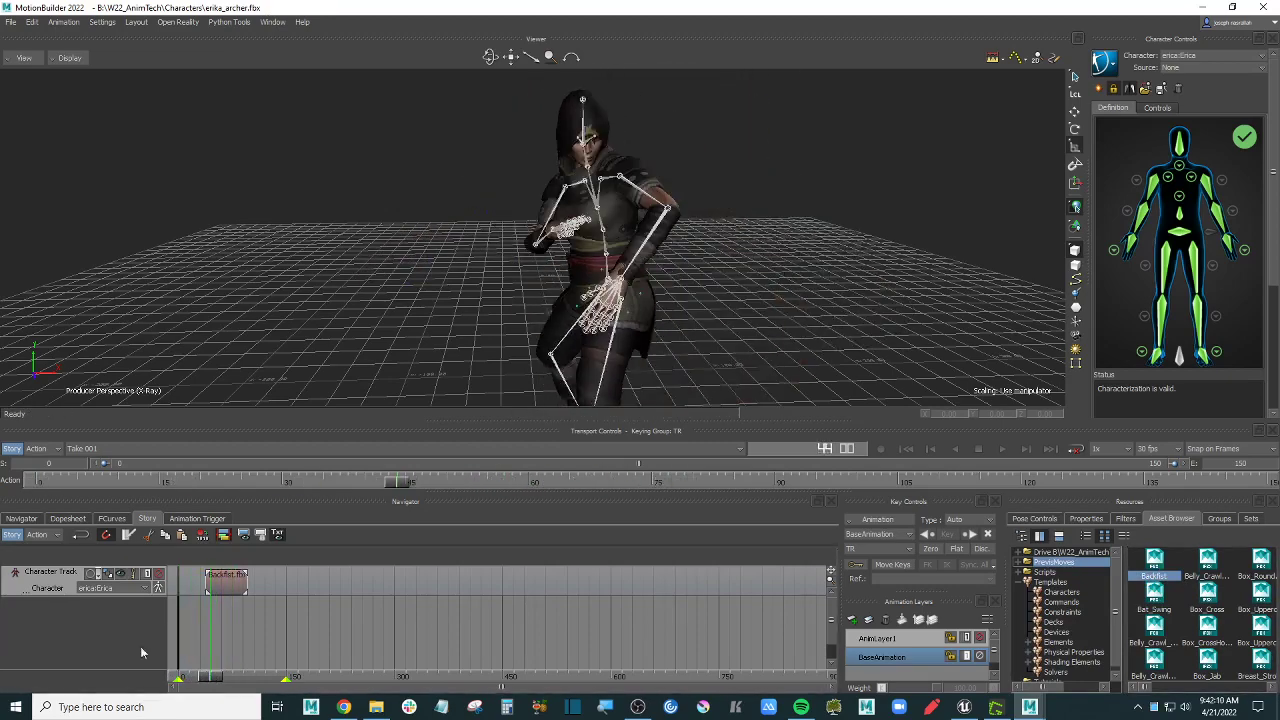
# Step: Delete the test character track together with its Backfist clip from the Story
pyautogui.click(45, 577)
pyautogui.press('Delete')
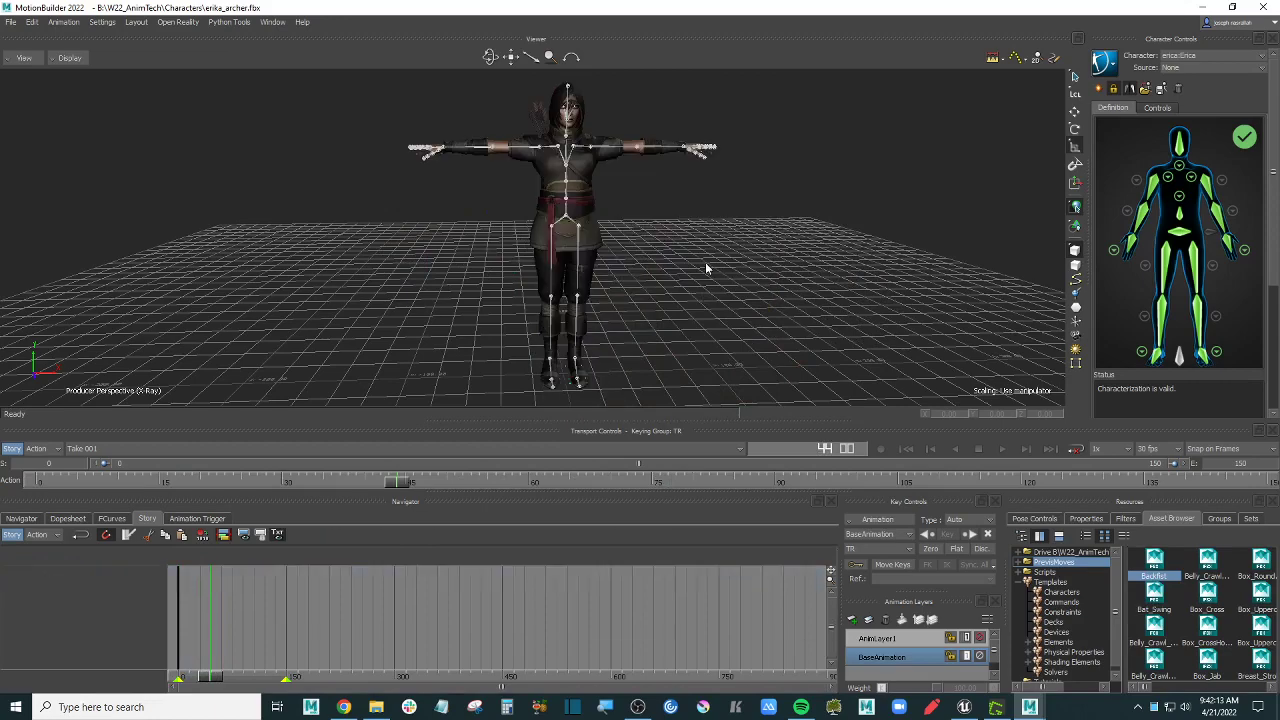
pyautogui.keyDown('alt'); pyautogui.moveTo(706, 264); pyautogui.dragTo(706, 284); pyautogui.keyUp('alt')
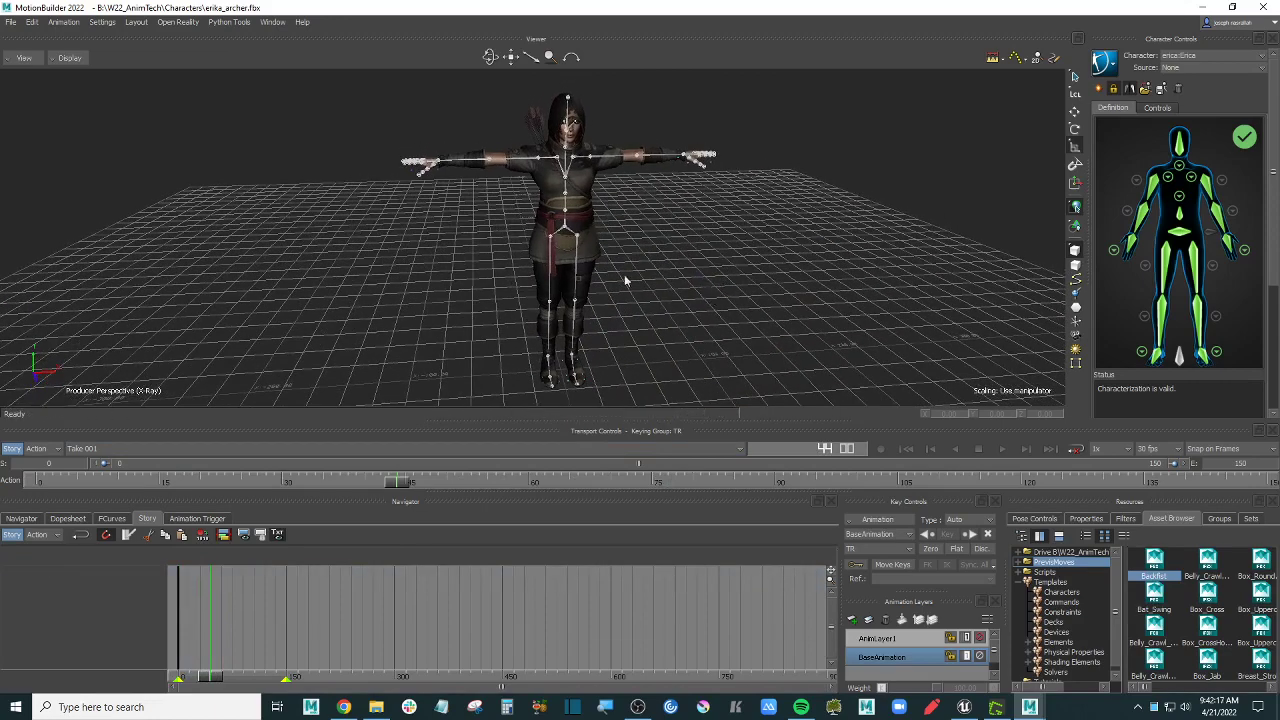
# Step: Switch to the MotionBuilder session with the Venom street scene and open the FBX Merge options for erika_archer.fbx from the Characters folder
pyautogui.moveTo(1030, 707)
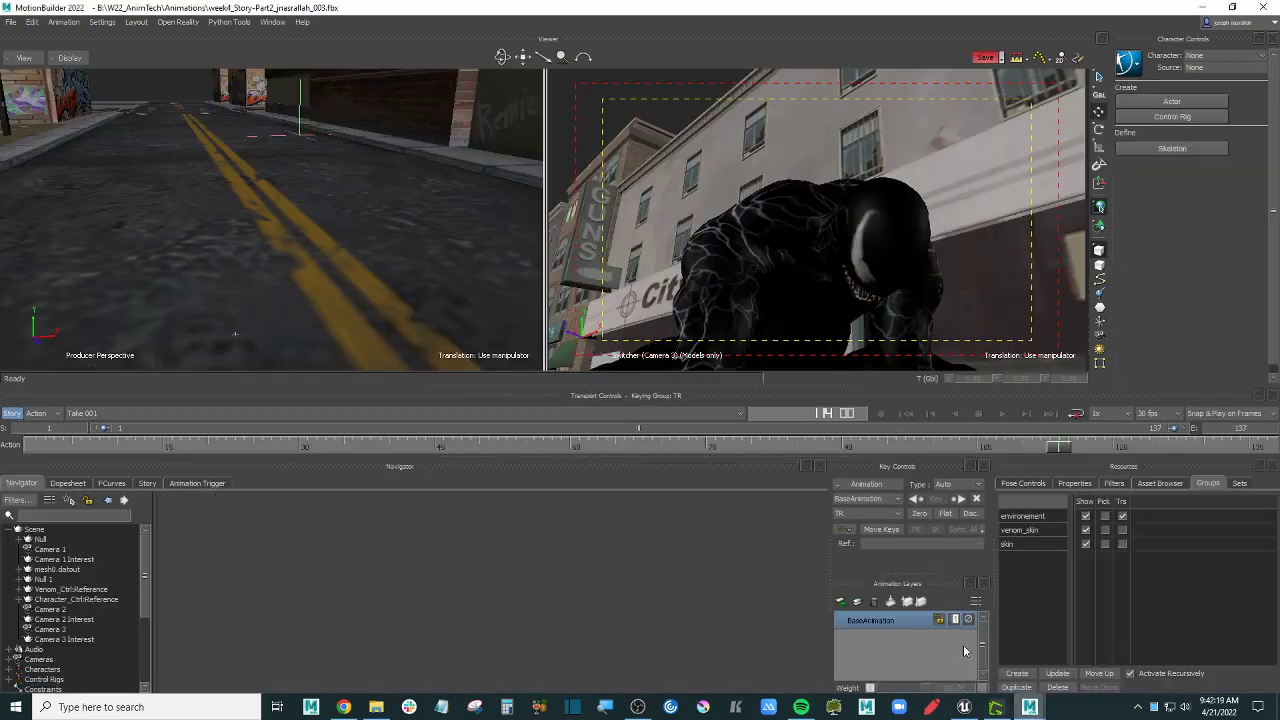
pyautogui.click(955, 645)
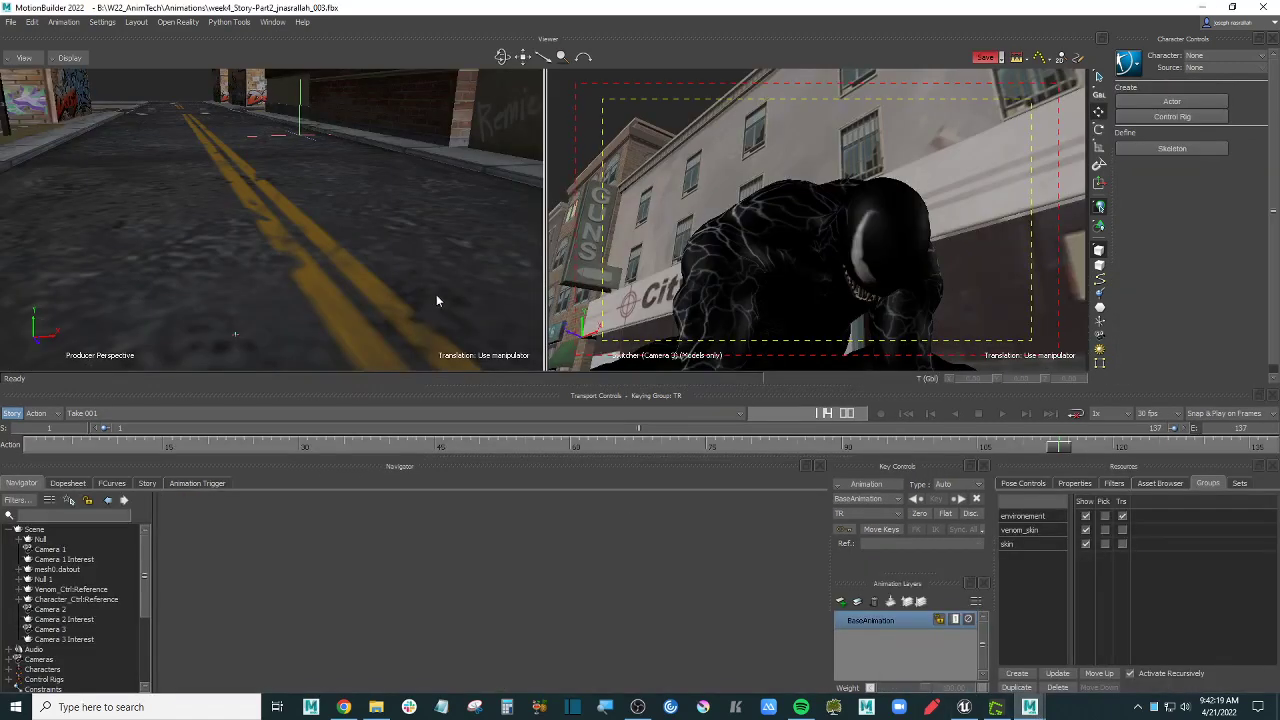
pyautogui.click(370, 708)
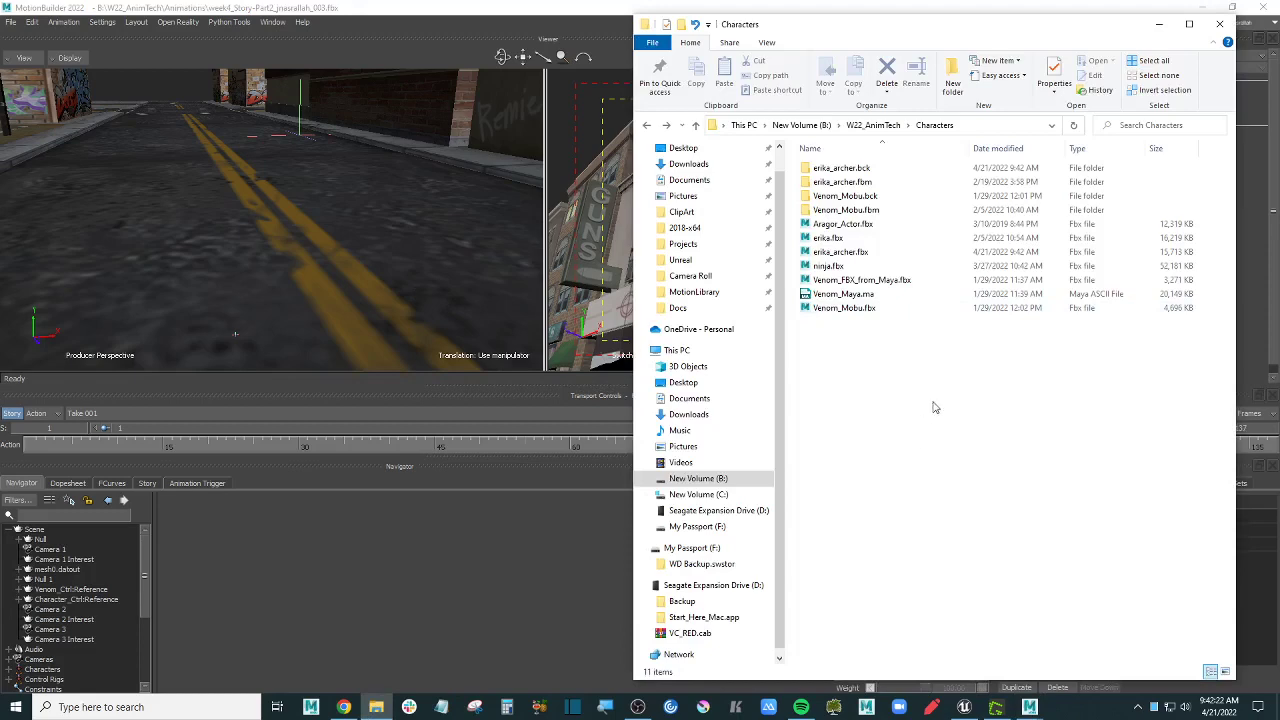
pyautogui.click(1000, 148)
pyautogui.moveTo(845, 169); pyautogui.dragTo(199, 145)
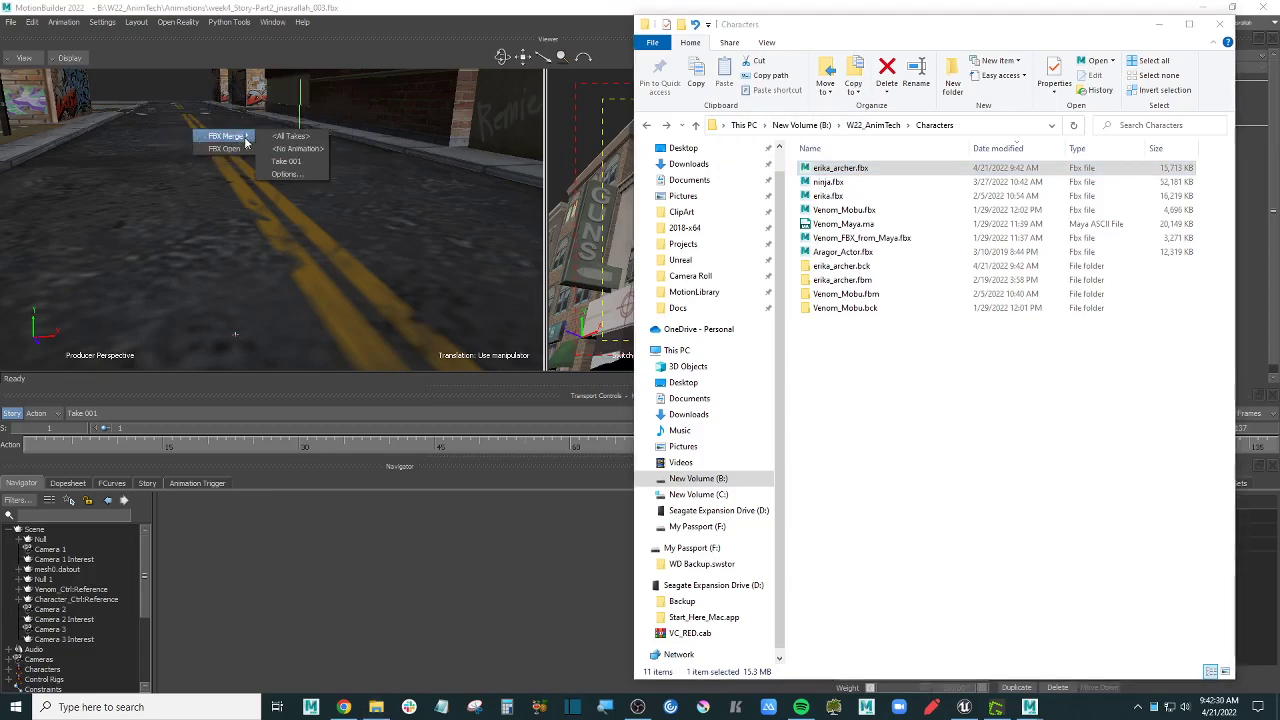
pyautogui.click(286, 174)
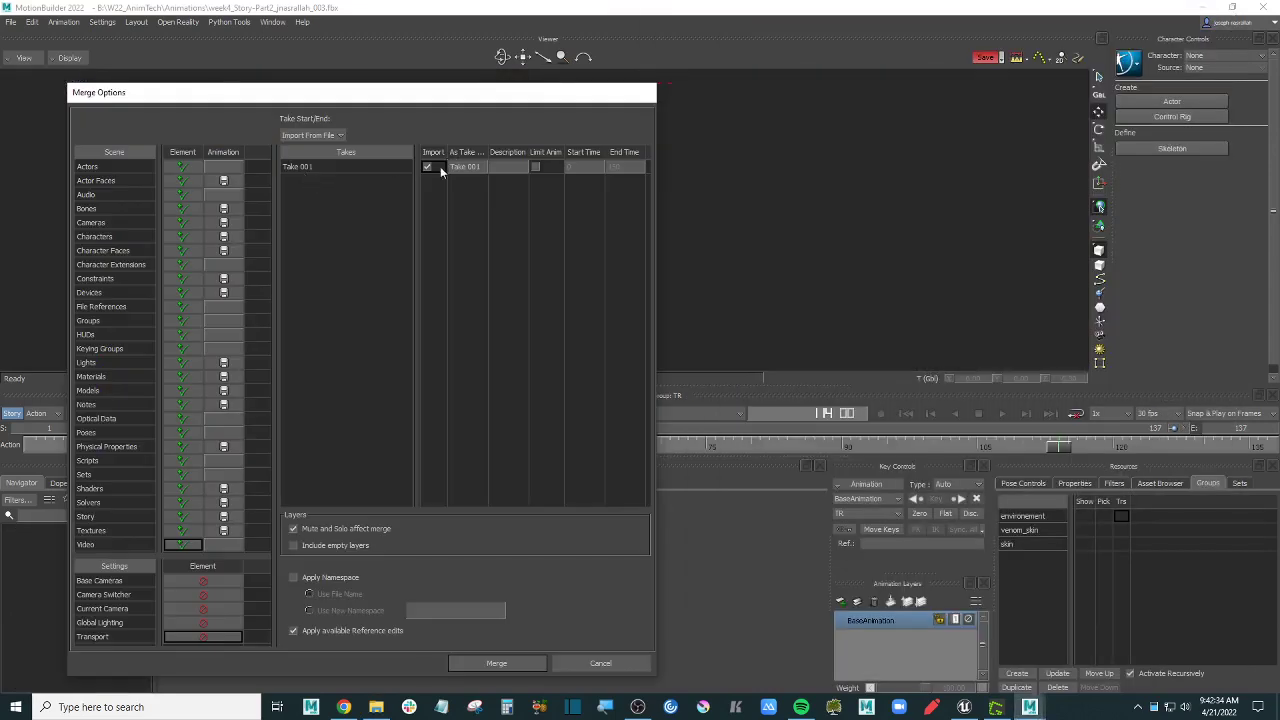
# Step: Merge the archer file with Take 001 and the Cameras element excluded and no namespace applied, and expand the Scene hierarchy
pyautogui.click(428, 167)
pyautogui.moveTo(430, 100); pyautogui.dragTo(470, 64)
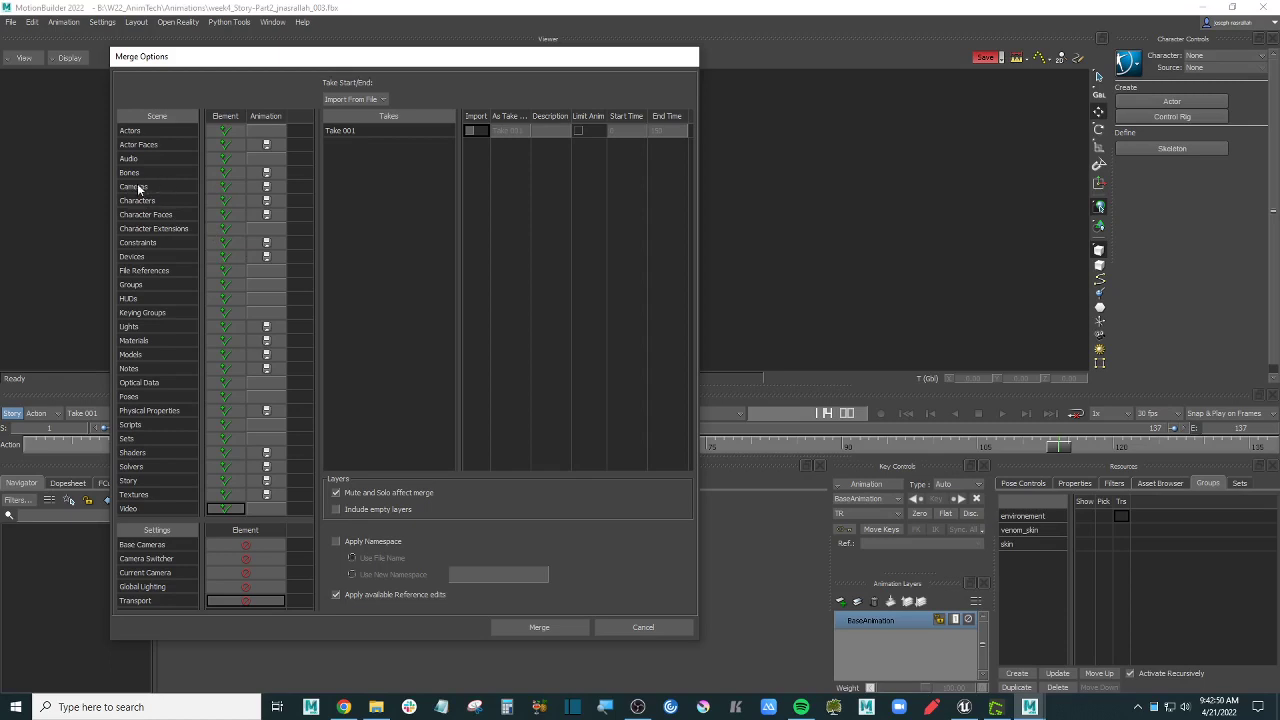
pyautogui.click(225, 188)
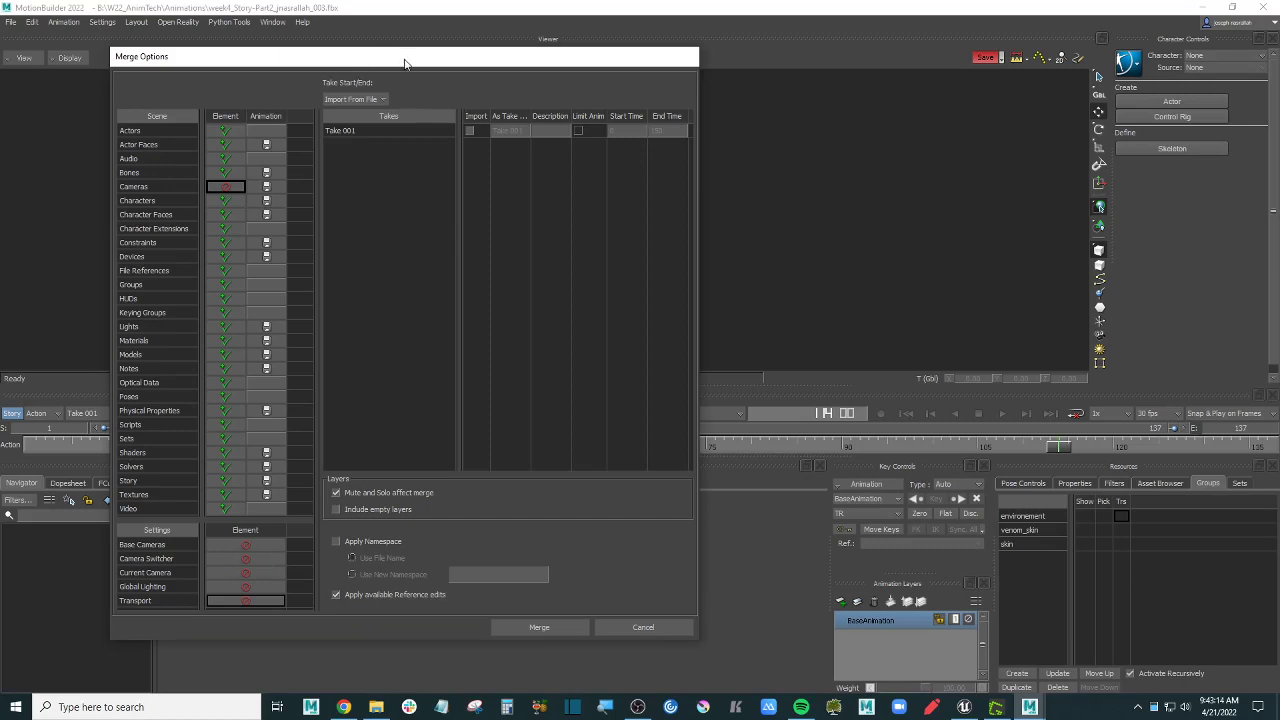
pyautogui.moveTo(405, 59); pyautogui.dragTo(440, 57)
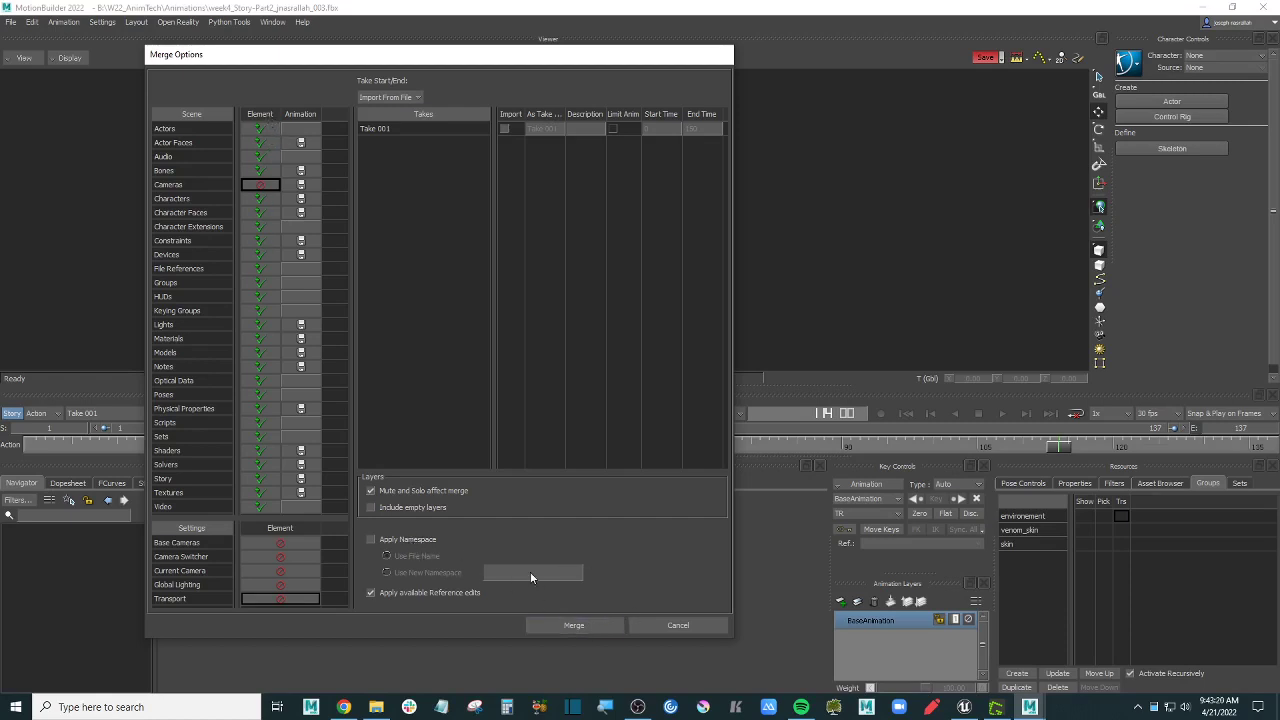
pyautogui.click(585, 622)
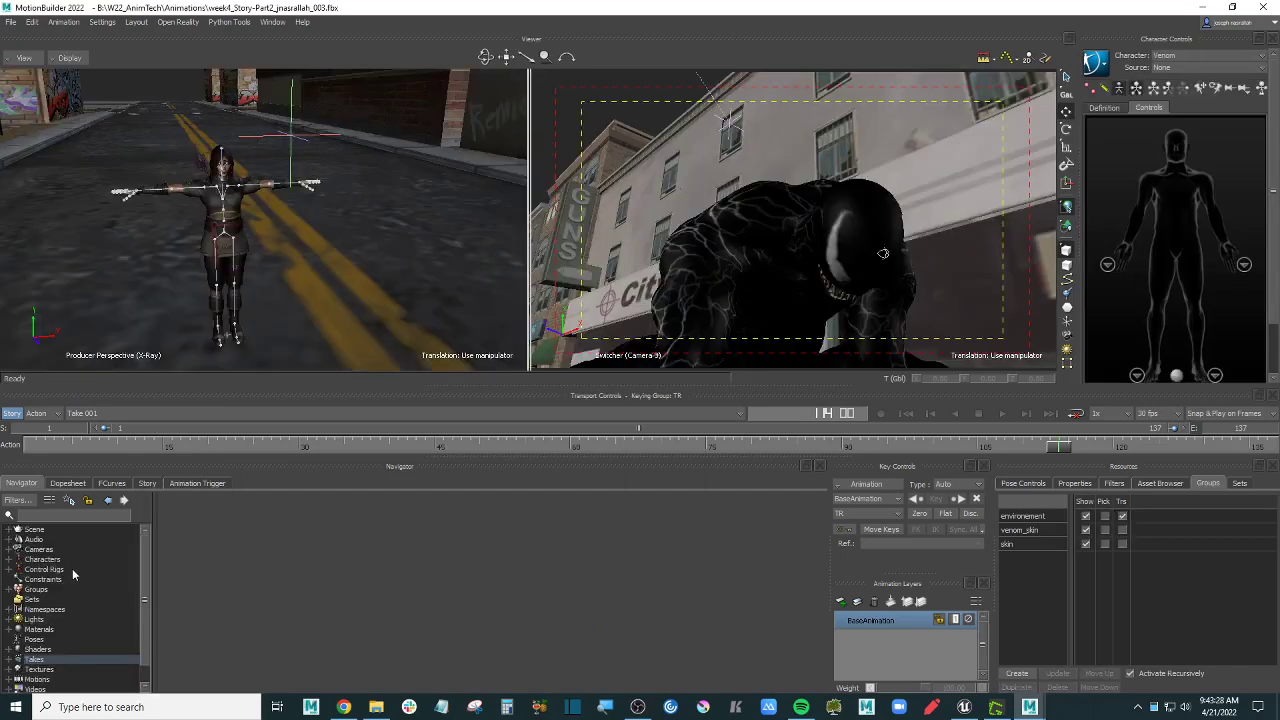
pyautogui.click(9, 529)
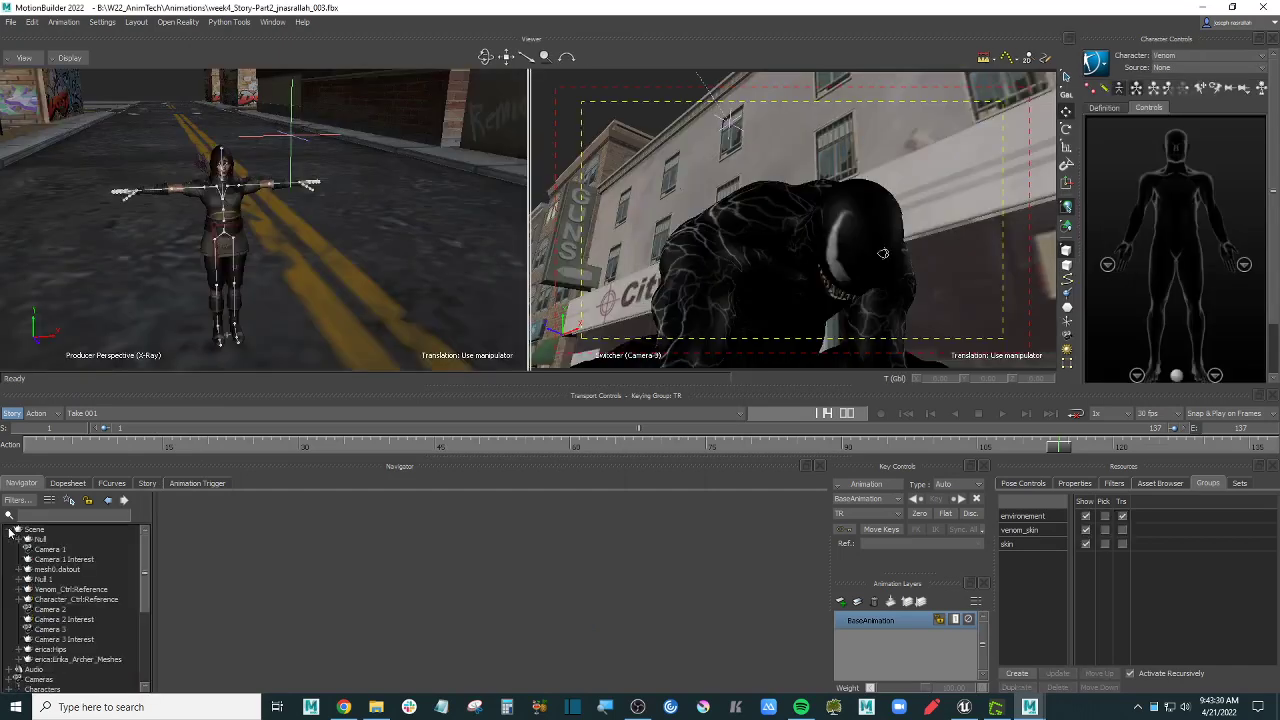
# Step: Check the merged archer's erica:Hips and erica:Erika_Archer_Meshes nodes in the Scene hierarchy, leaving erica:Hips selected
pyautogui.scroll(-2, 109, 629)
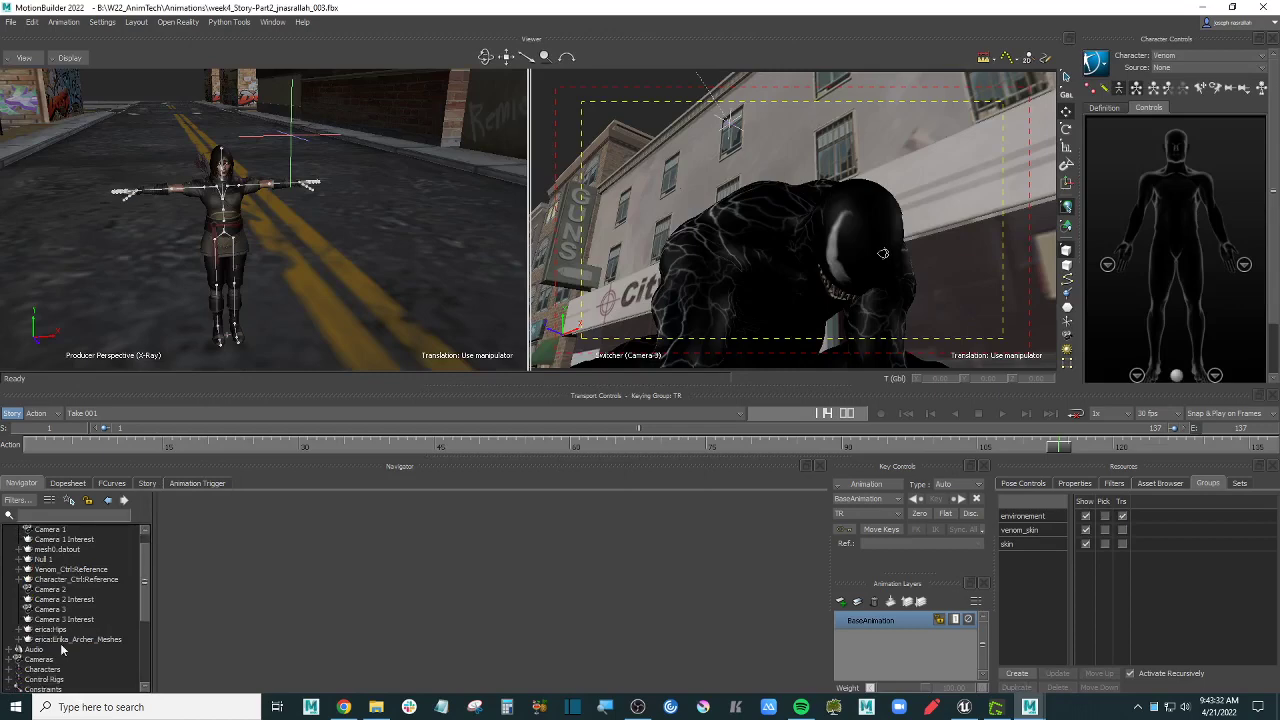
pyautogui.click(60, 629)
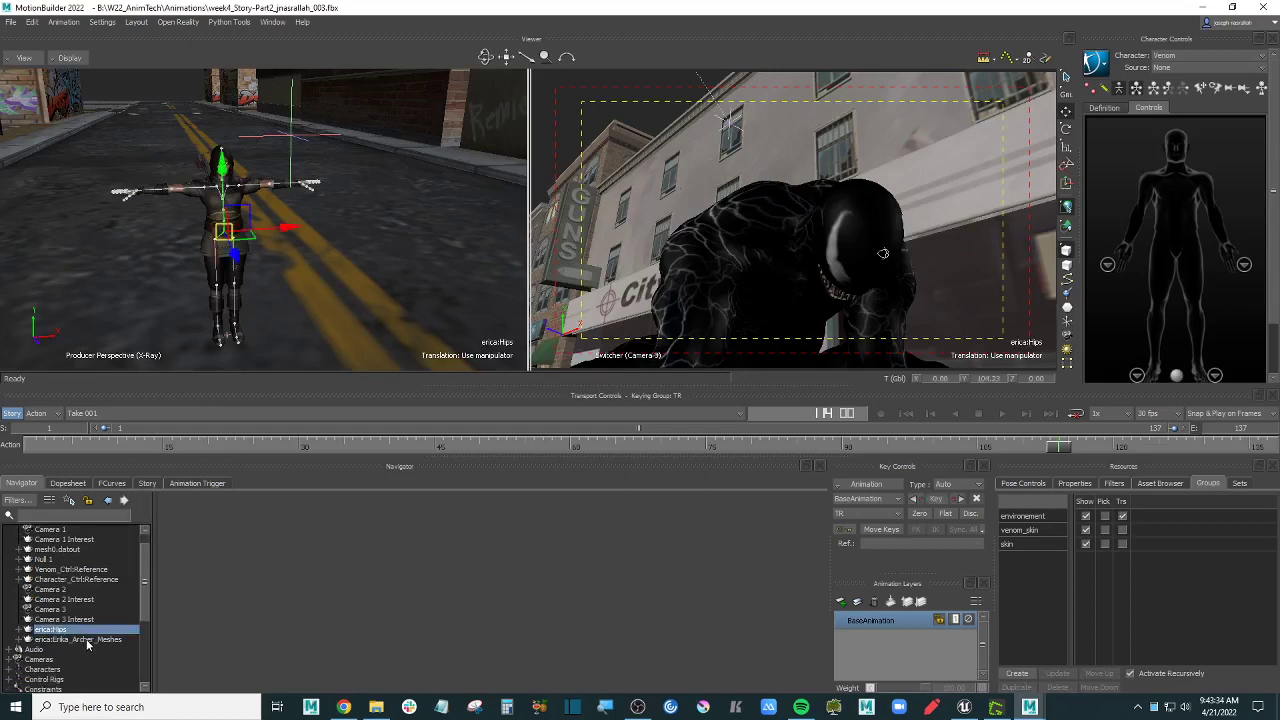
pyautogui.click(105, 640)
pyautogui.click(68, 630)
# Step: Add a second character track to the Story below Venom's track and assign the erica:Erica character to it
pyautogui.click(146, 483)
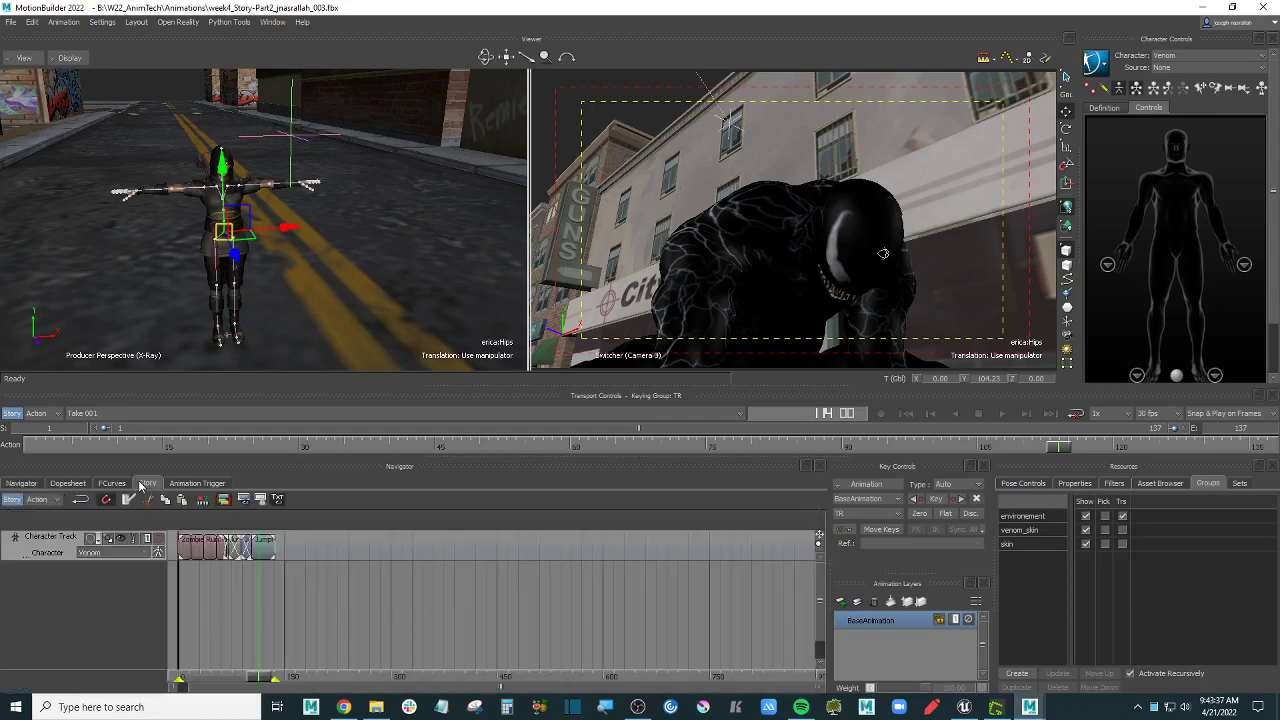
pyautogui.rightClick(123, 579)
pyautogui.press('Down')
pyautogui.press('Right')
pyautogui.press('Down')
pyautogui.press('Down')
pyautogui.press('Return')
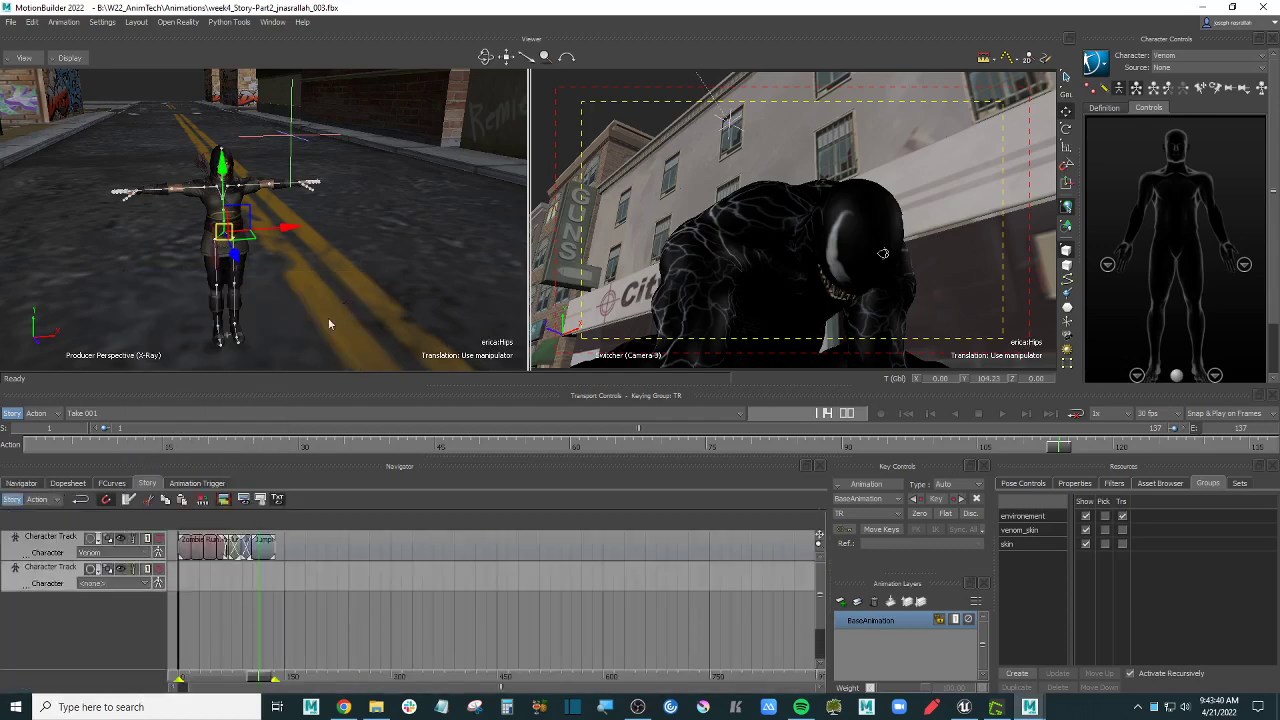
pyautogui.click(126, 584)
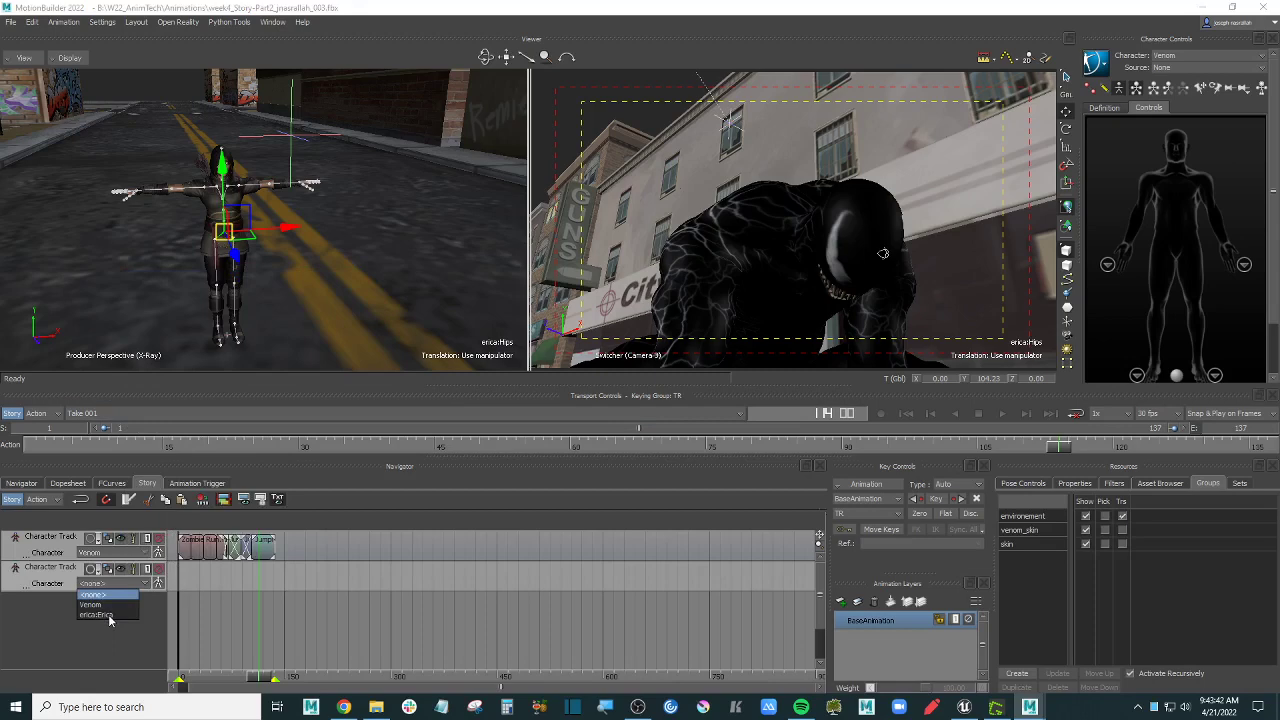
pyautogui.click(110, 616)
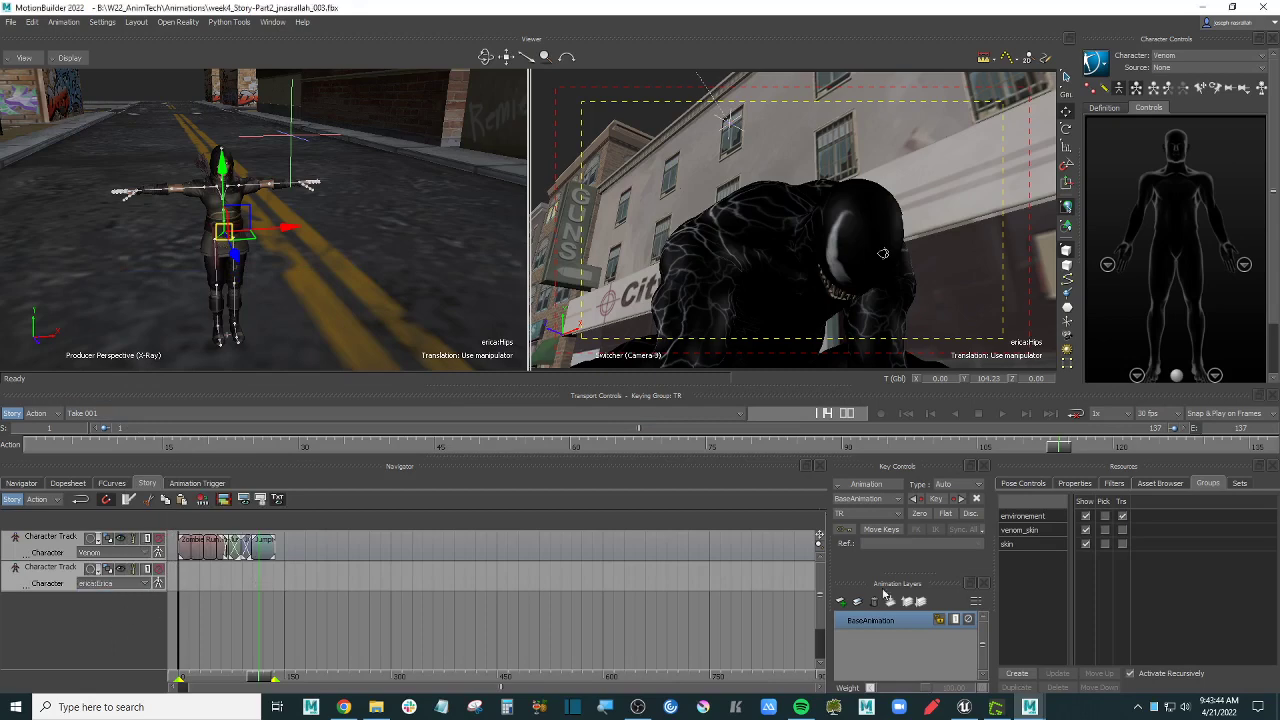
# Step: Place the Box_Jab clip from the PrevisMoves assets on Erica's character track and scrub through it to preview the motion
pyautogui.click(1160, 483)
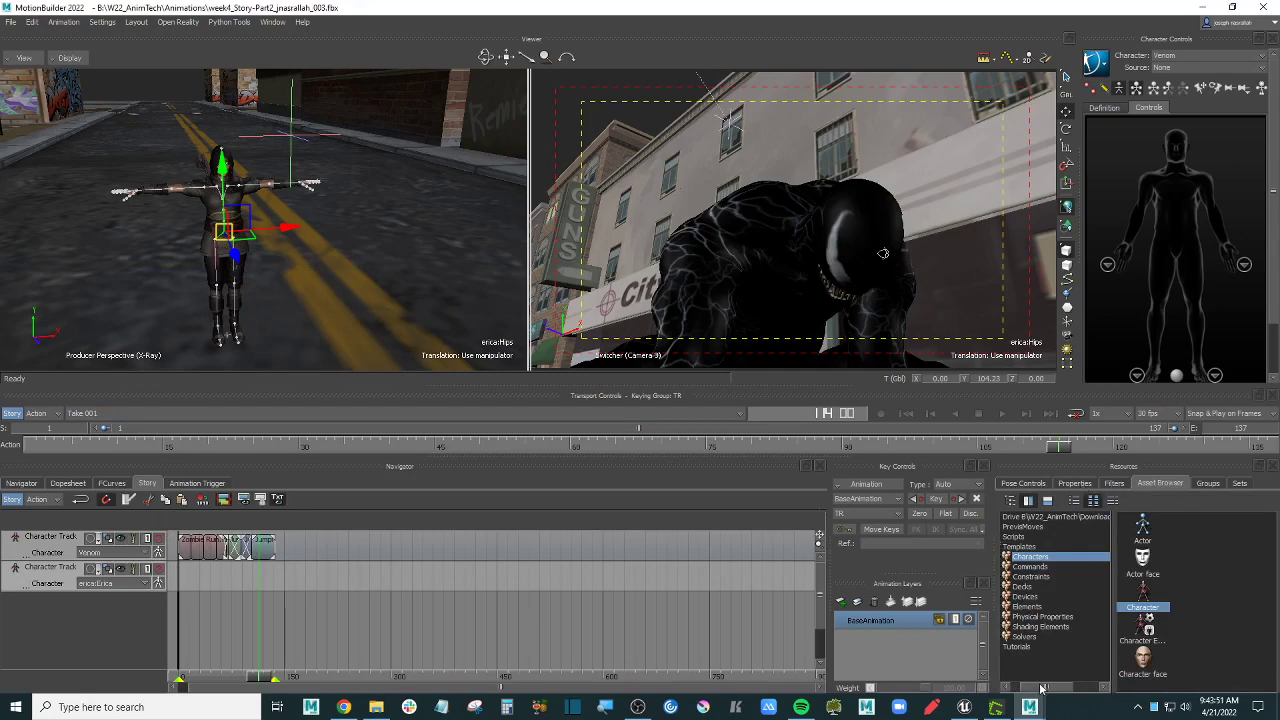
pyautogui.moveTo(1040, 688); pyautogui.dragTo(1022, 688)
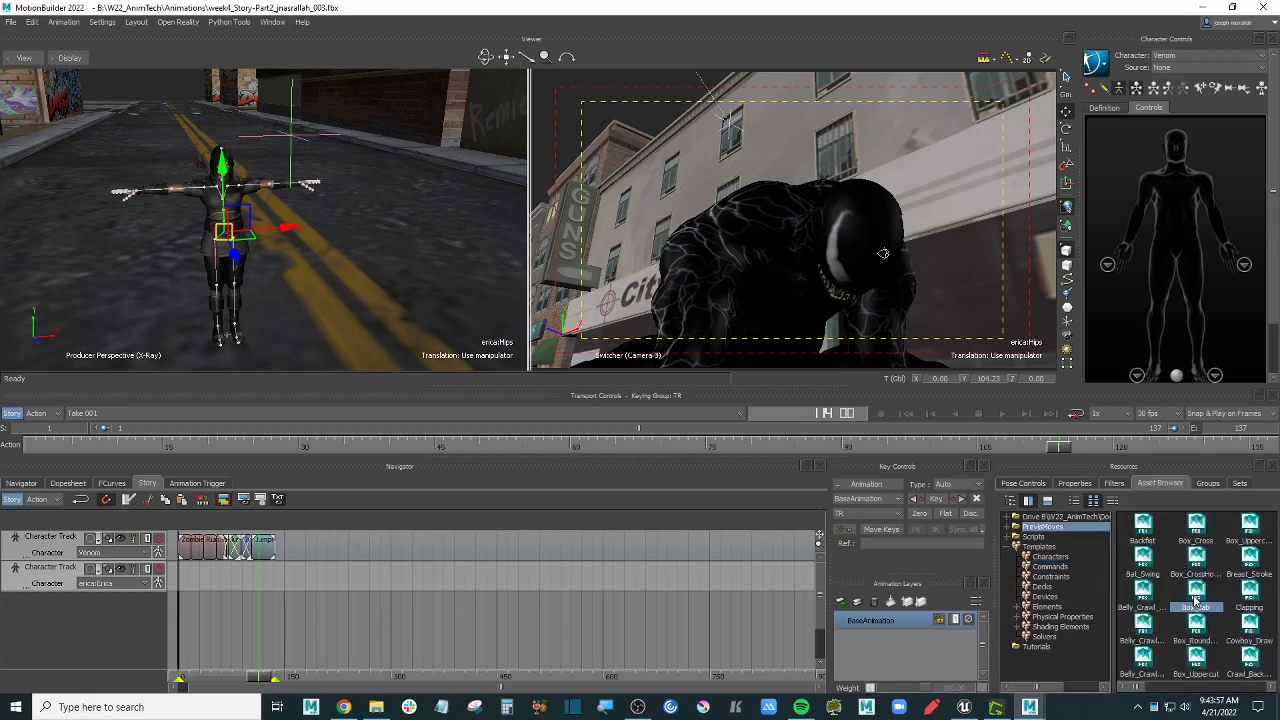
pyautogui.moveTo(1196, 600); pyautogui.dragTo(199, 578)
pyautogui.moveTo(267, 680); pyautogui.dragTo(212, 677)
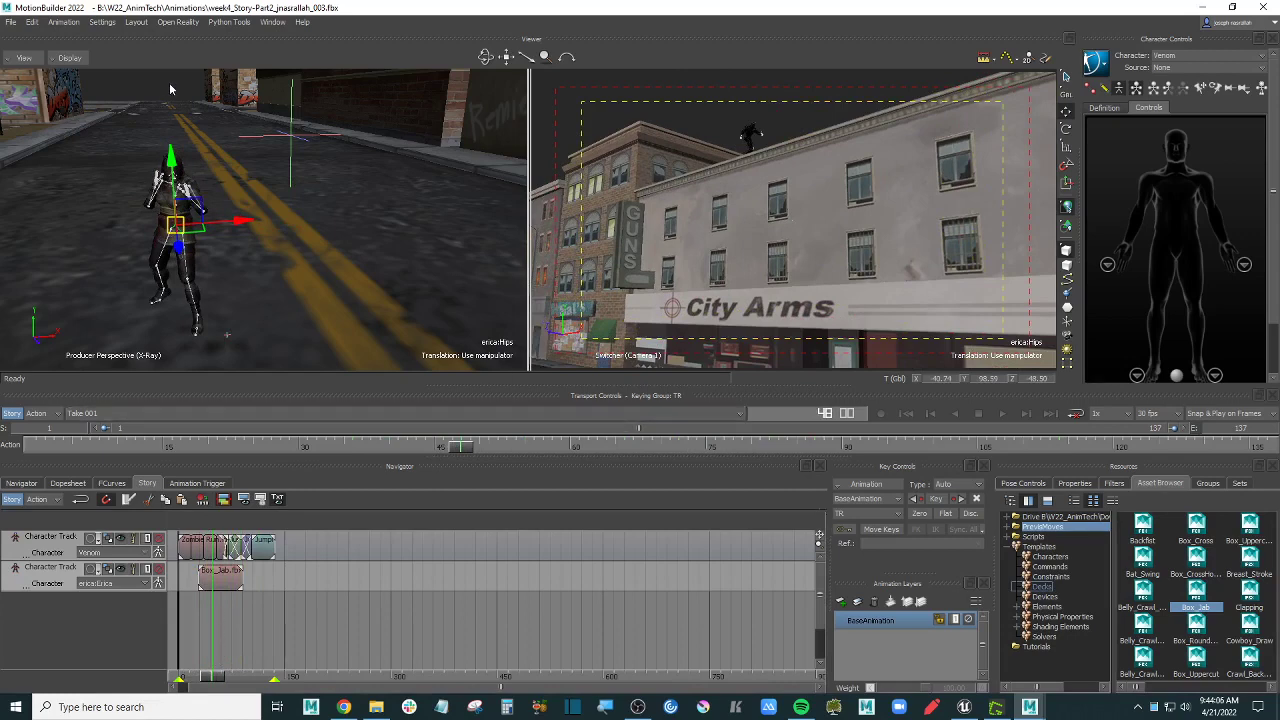
pyautogui.click(637, 707)
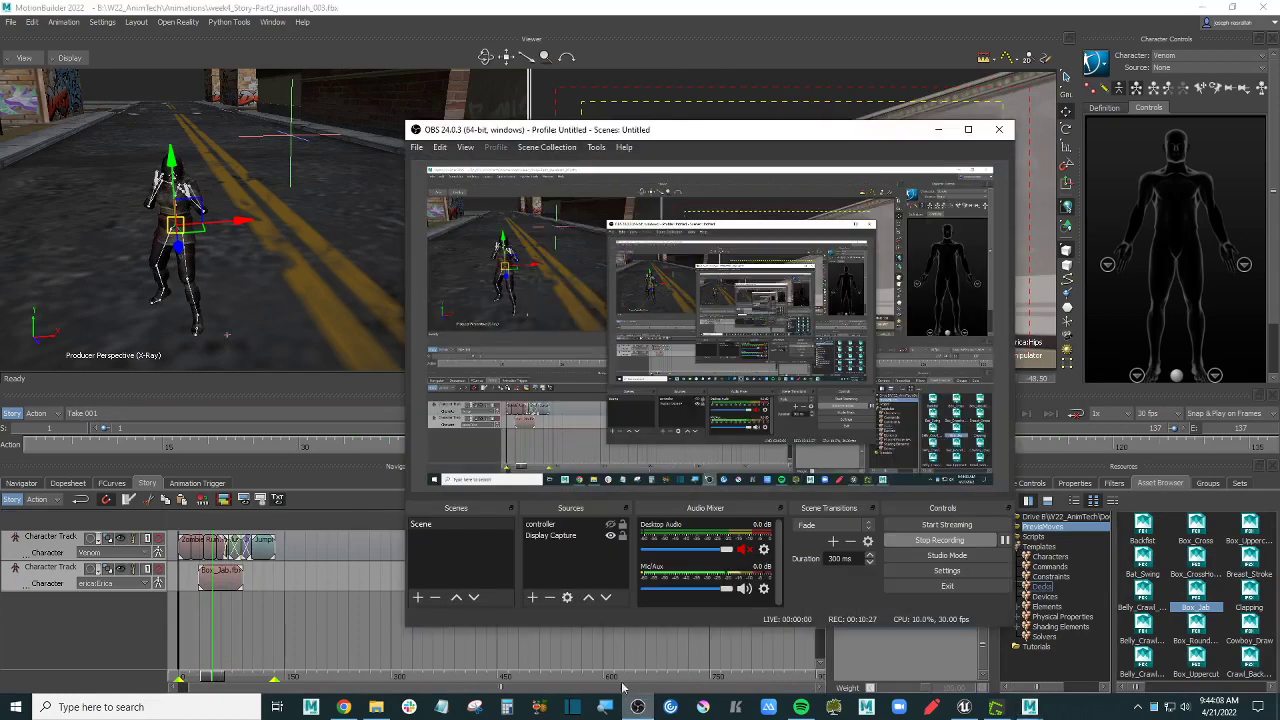